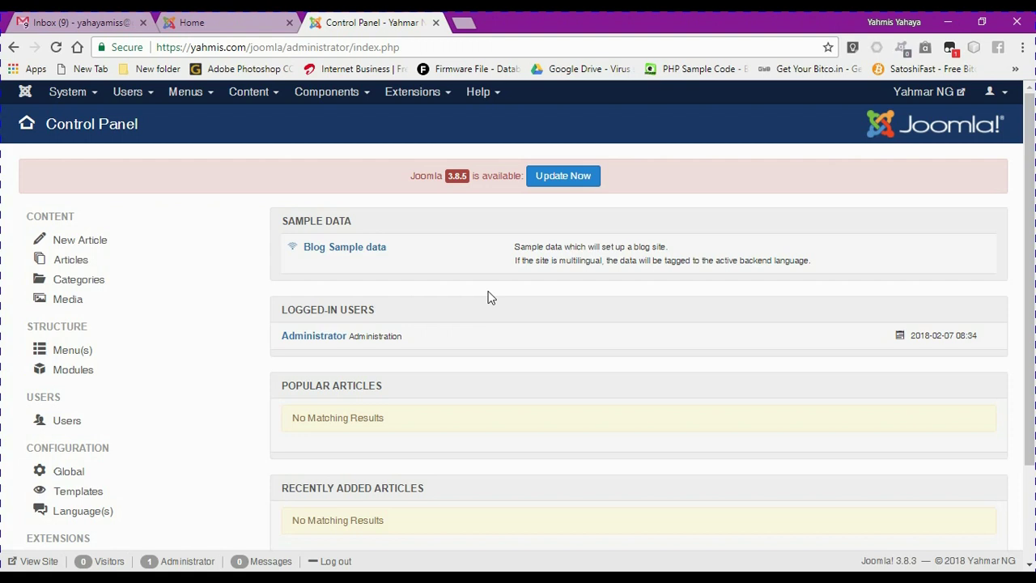
Compare the public Home page with the admin Control Panel, ending on the site's Home page
left_click(217, 25)
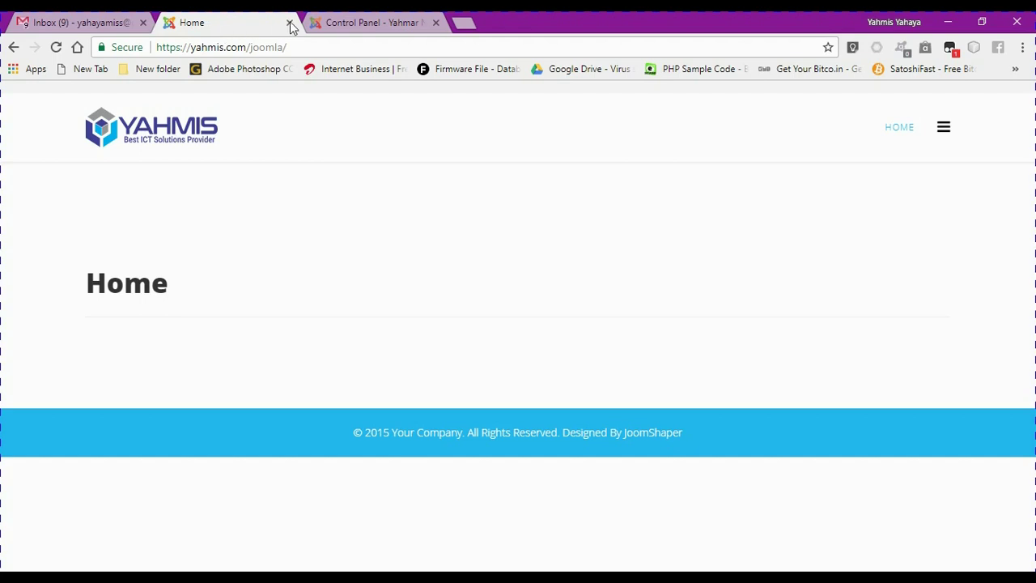
left_click(348, 24)
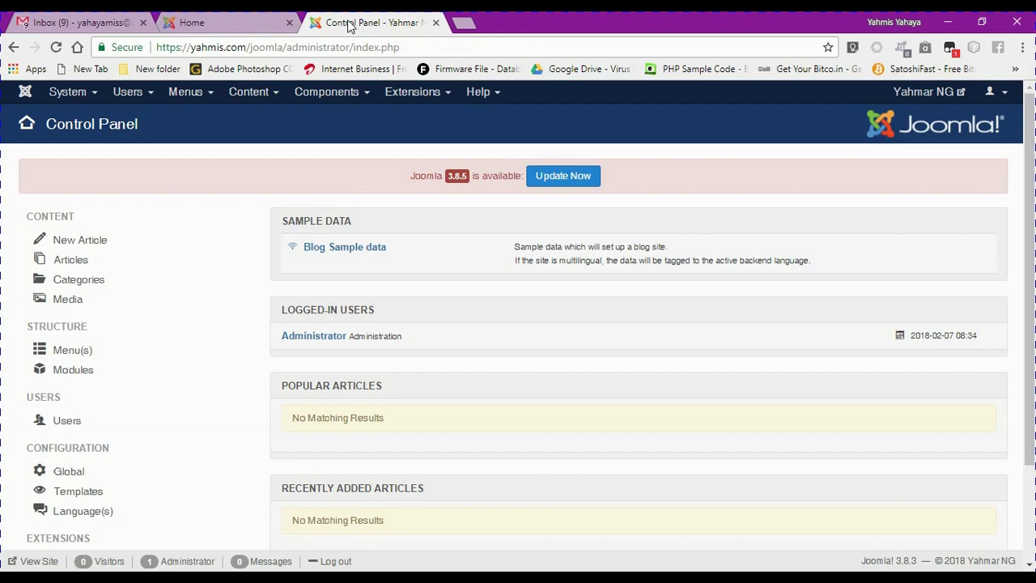
left_click(260, 25)
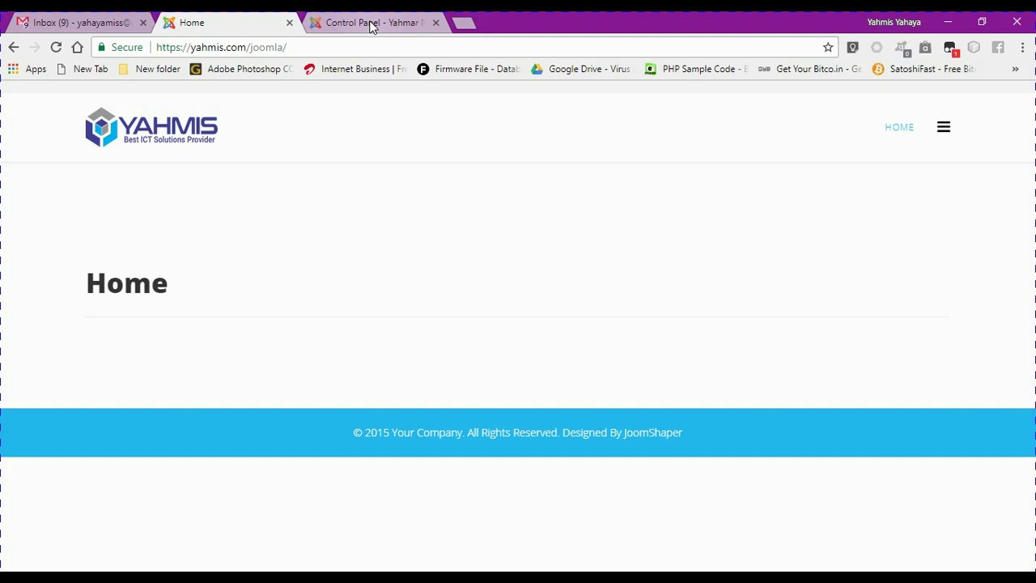
Load yahmis.com in a new tab and go to Web Hosting > Shared Servers Based
left_click(462, 26)
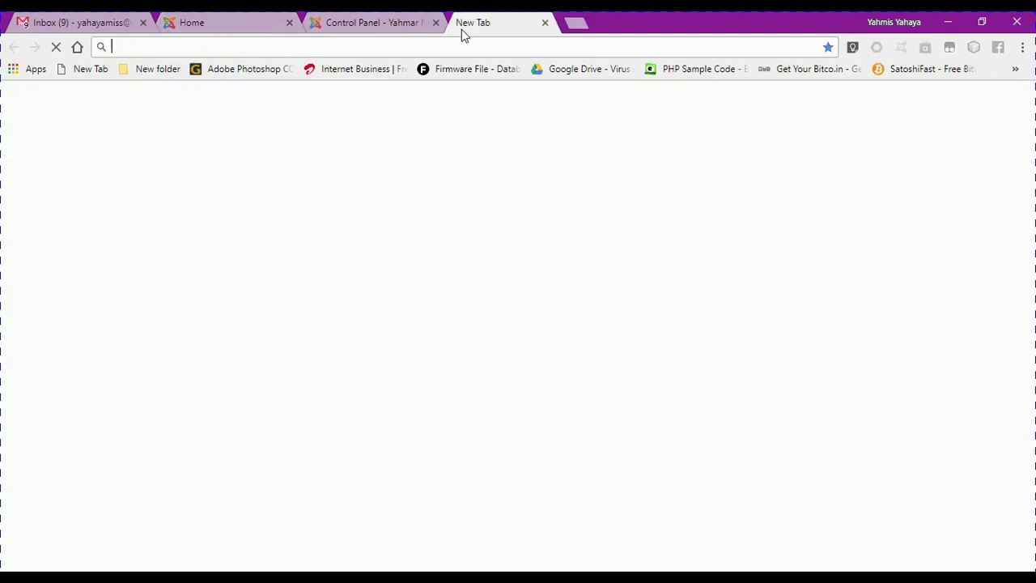
type("yah")
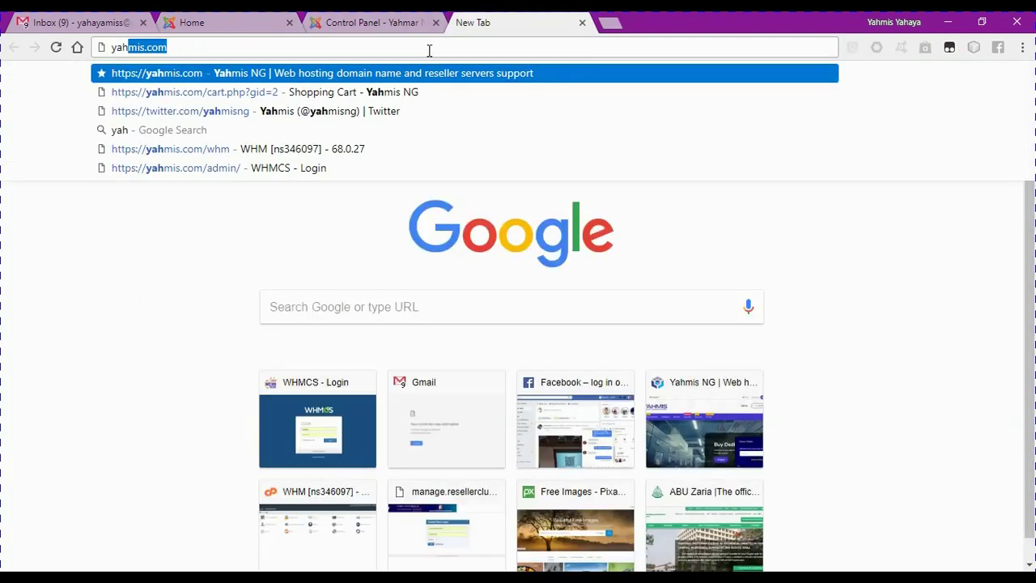
type("mis.com")
key("Return")
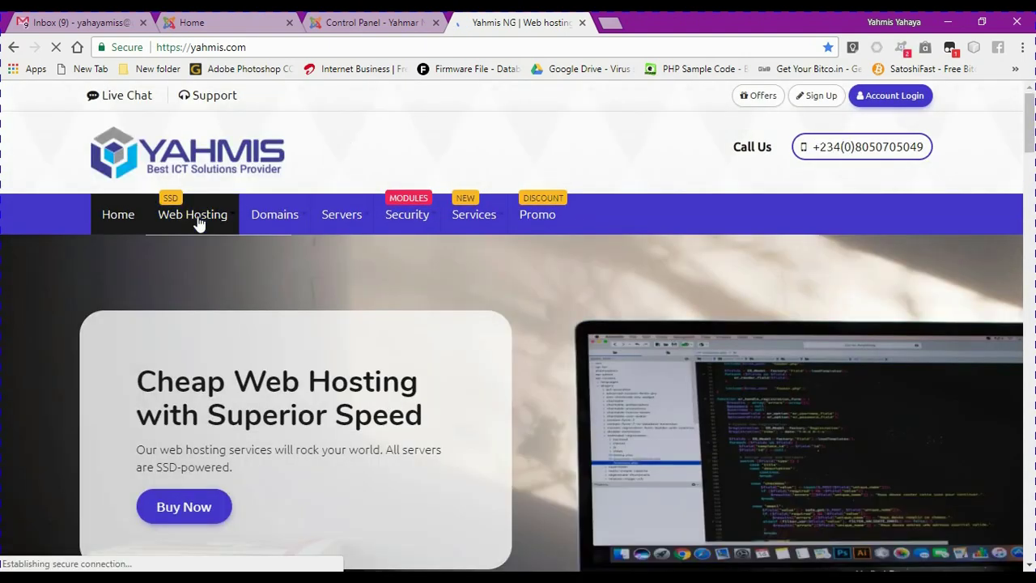
mouse_move(198, 223)
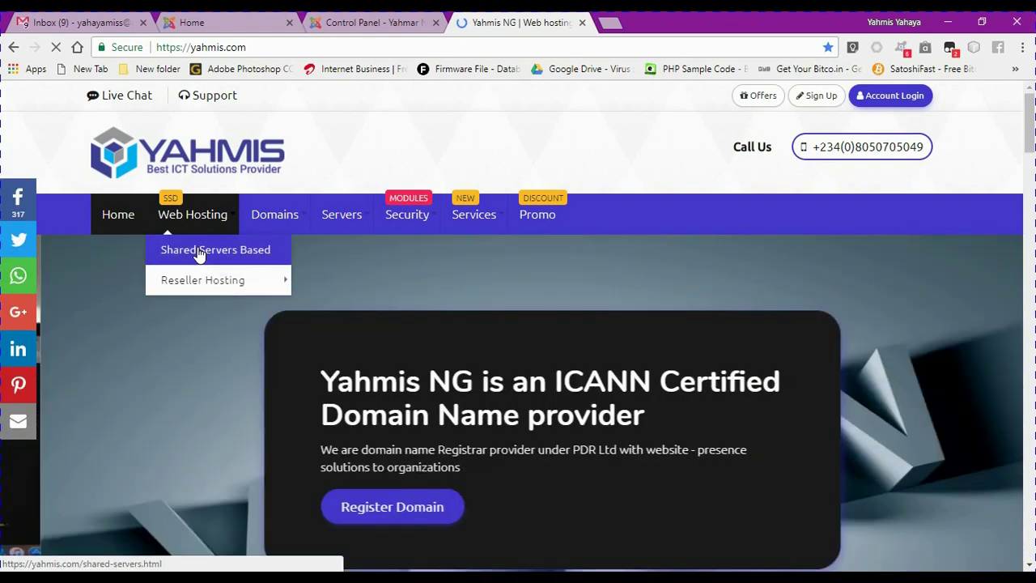
left_click(198, 250)
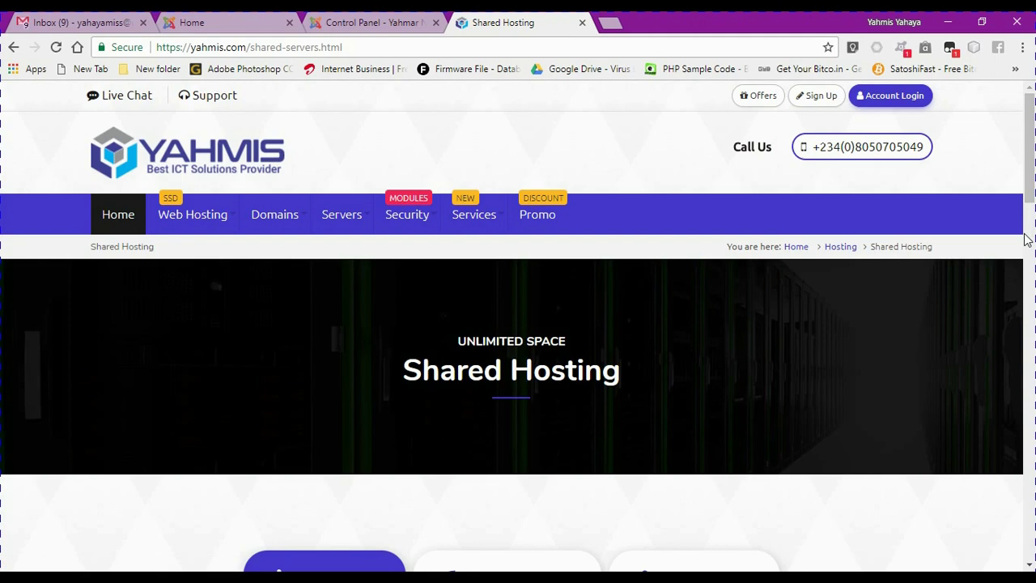
Scroll to the pricing table and order the Cheapest ₦300/month shared hosting plan
right_click(1028, 233)
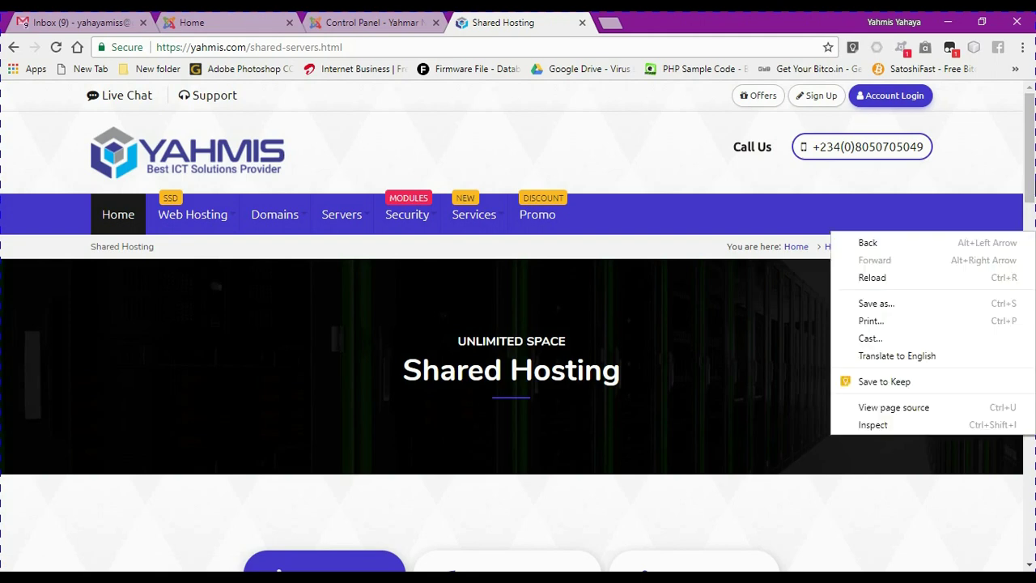
left_click(1030, 186)
left_click_drag(1031, 211, 1031, 308)
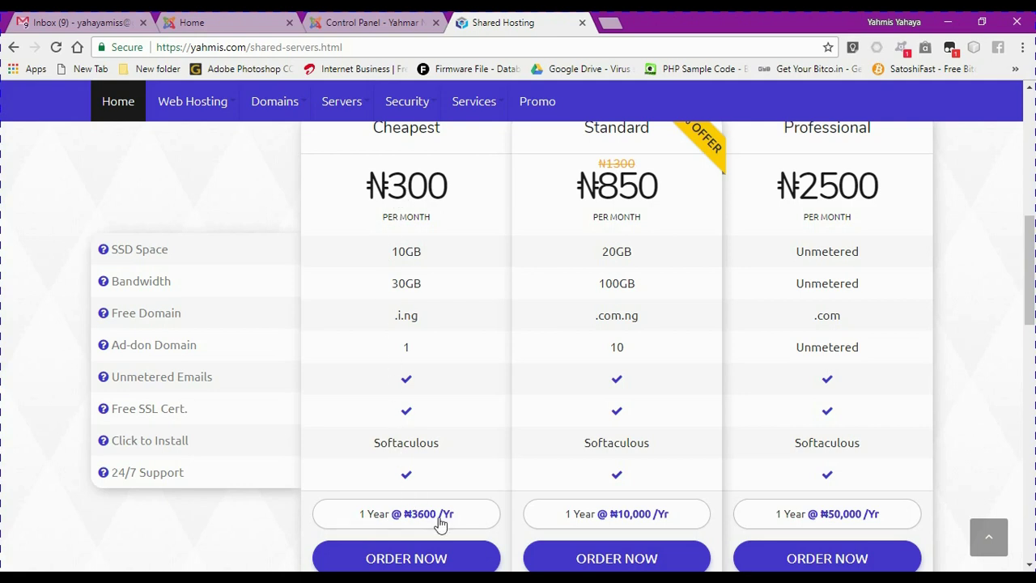
left_click(415, 560)
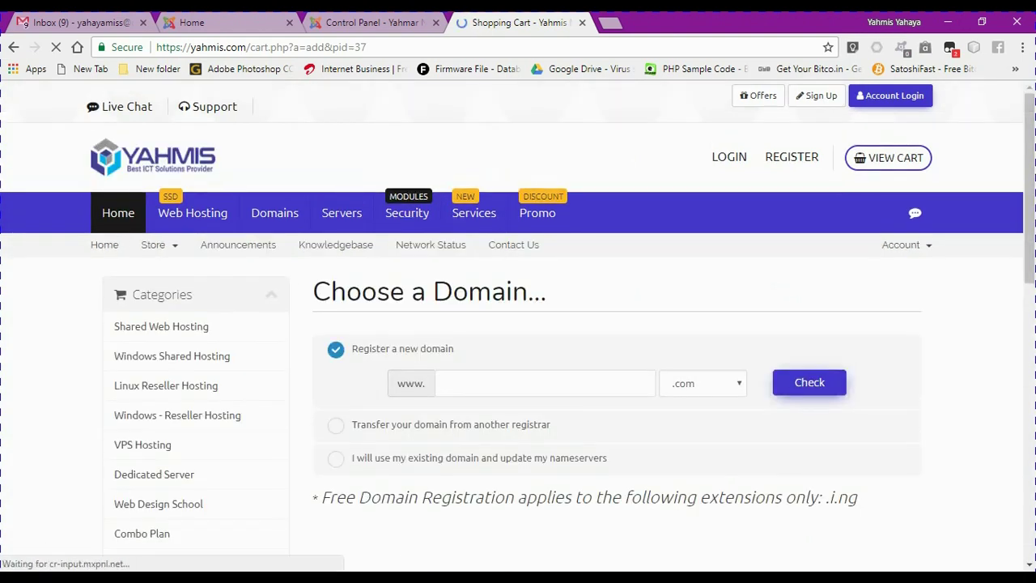
Check availability of the domain yahmar with the .i.ng extension, closing the live chat
left_click(693, 389)
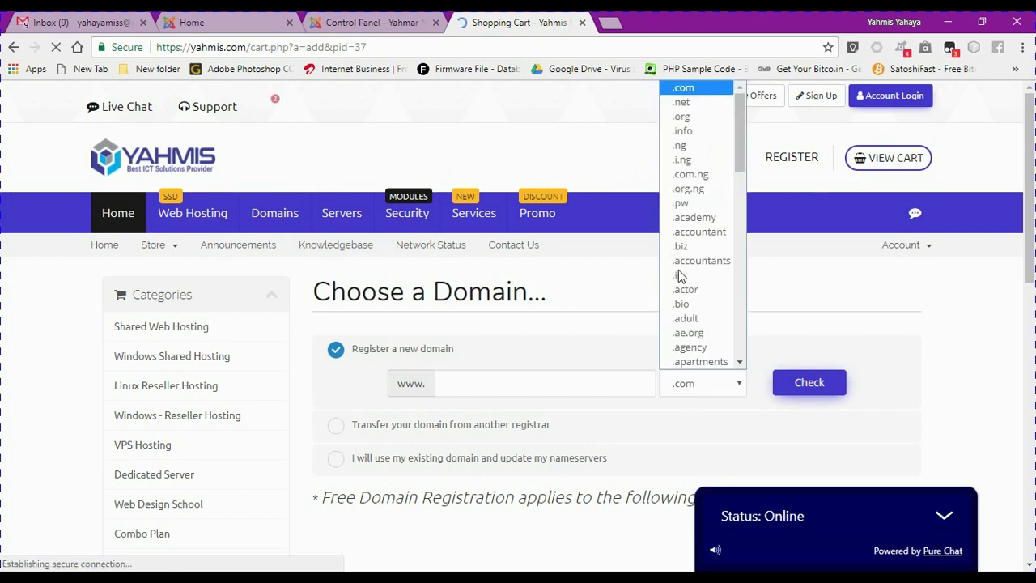
left_click(682, 160)
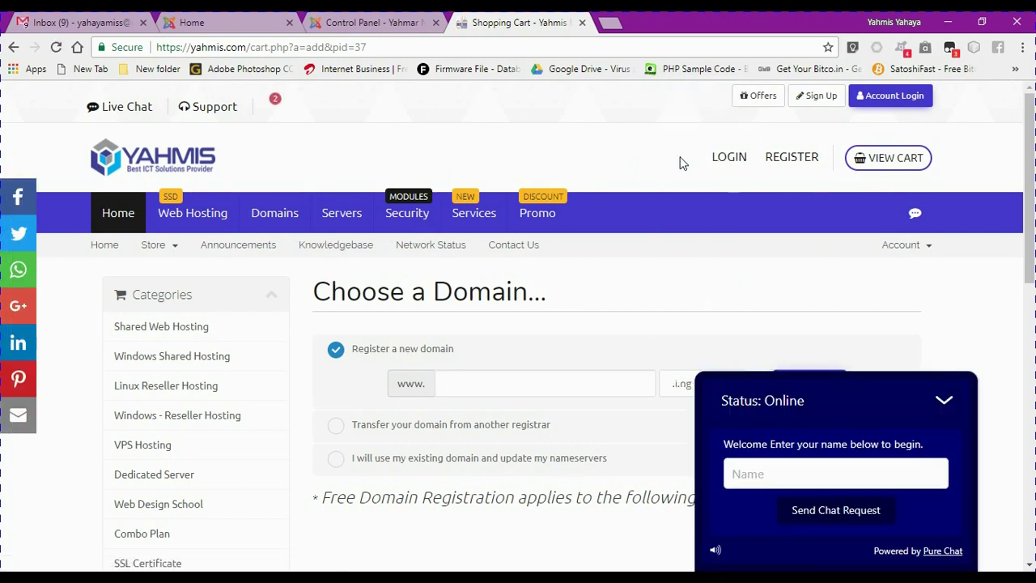
left_click(944, 402)
left_click(484, 381)
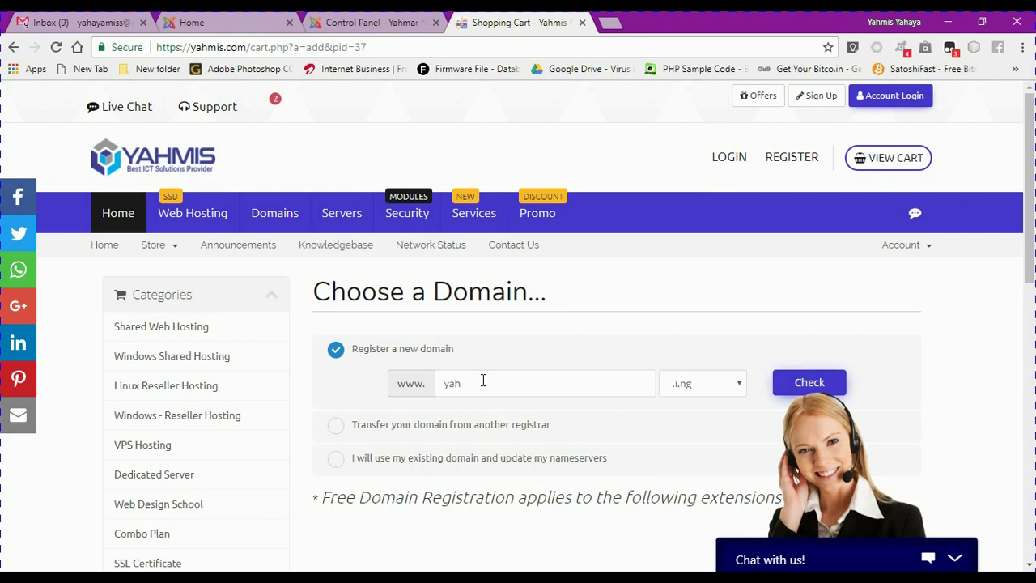
type("mar")
left_click(789, 383)
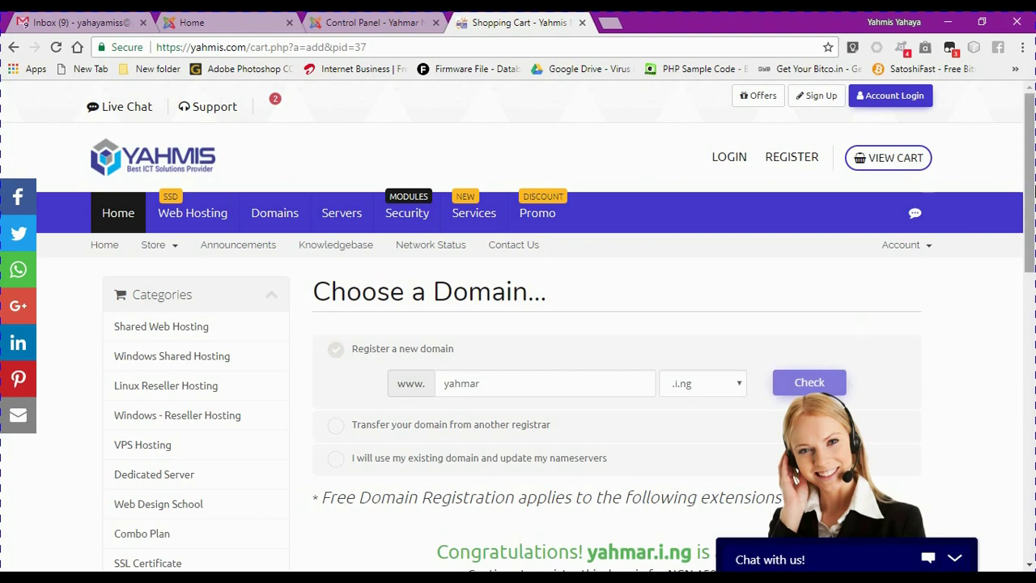
Continue the order with the available yahmar.i.ng domain
left_click_drag(1030, 181, 1030, 275)
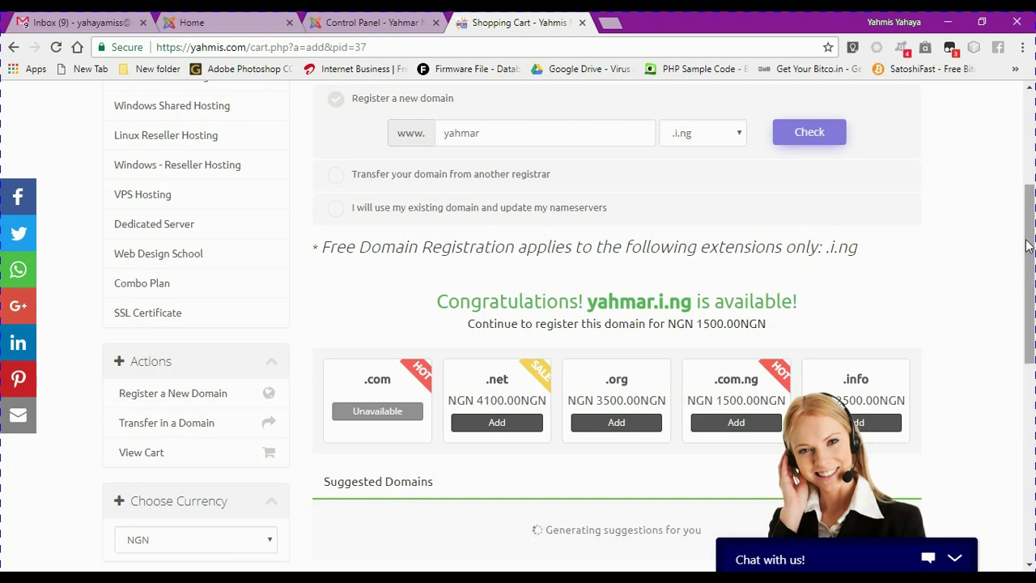
scroll(1026, 245, "up", 2)
scroll(1013, 243, "down", 3)
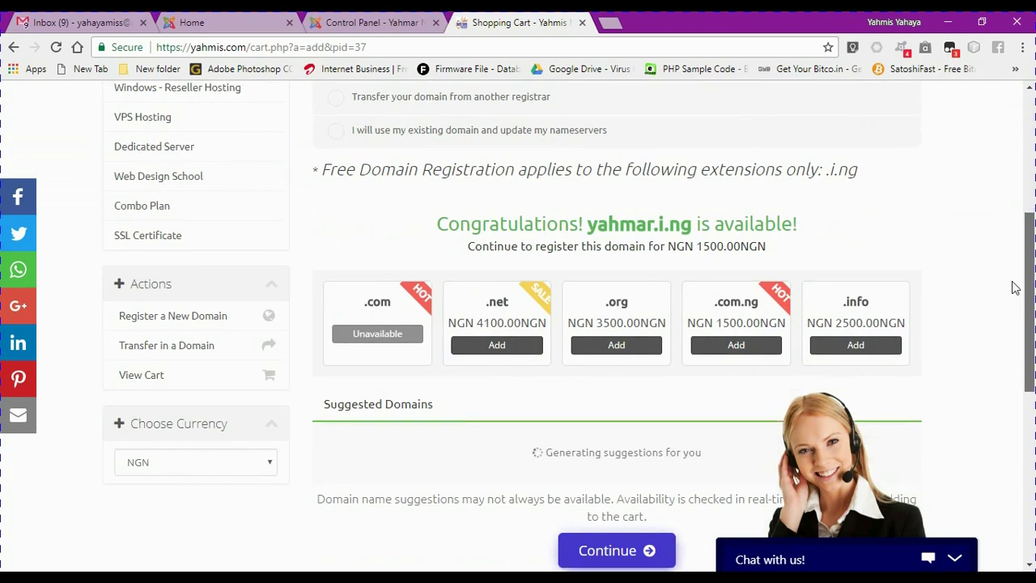
scroll(1010, 299, "down", 3)
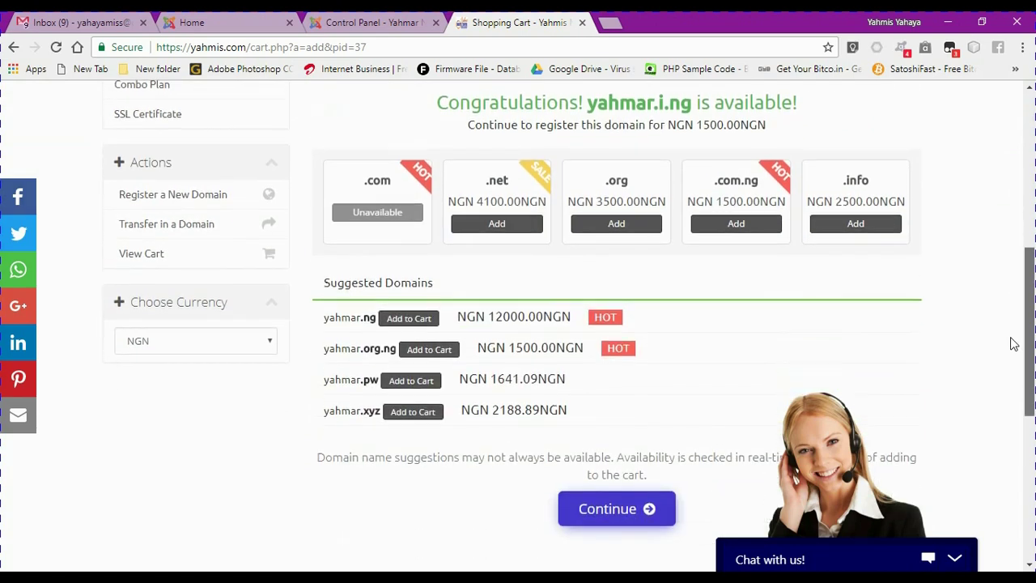
scroll(1008, 336, "up", 3)
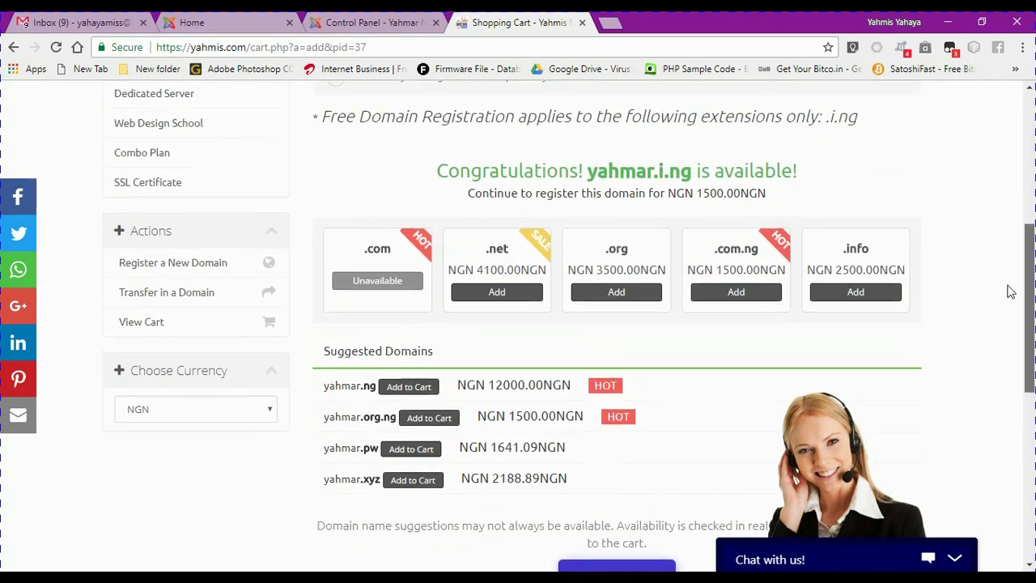
scroll(1009, 250, "down", 4)
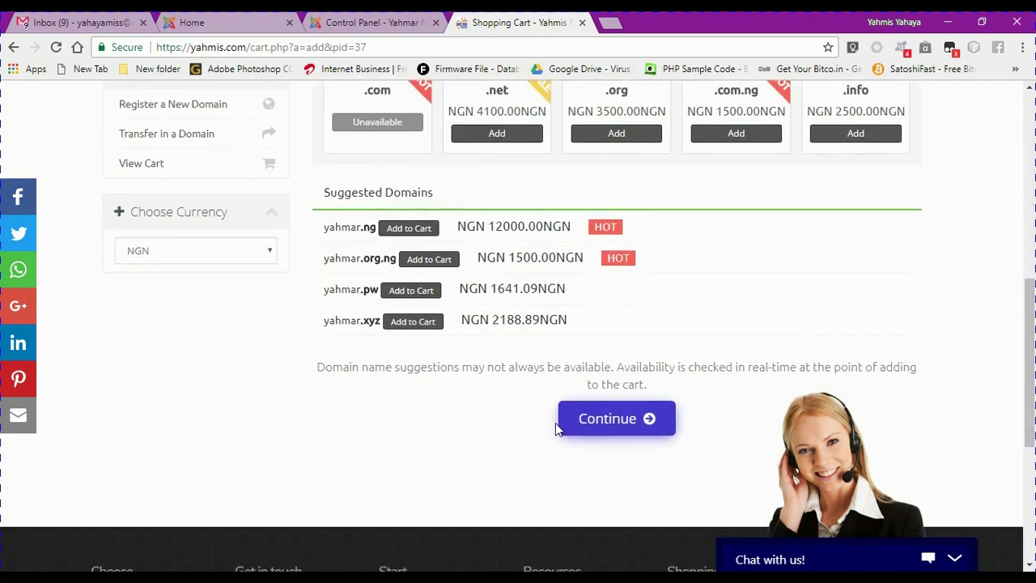
left_click(595, 435)
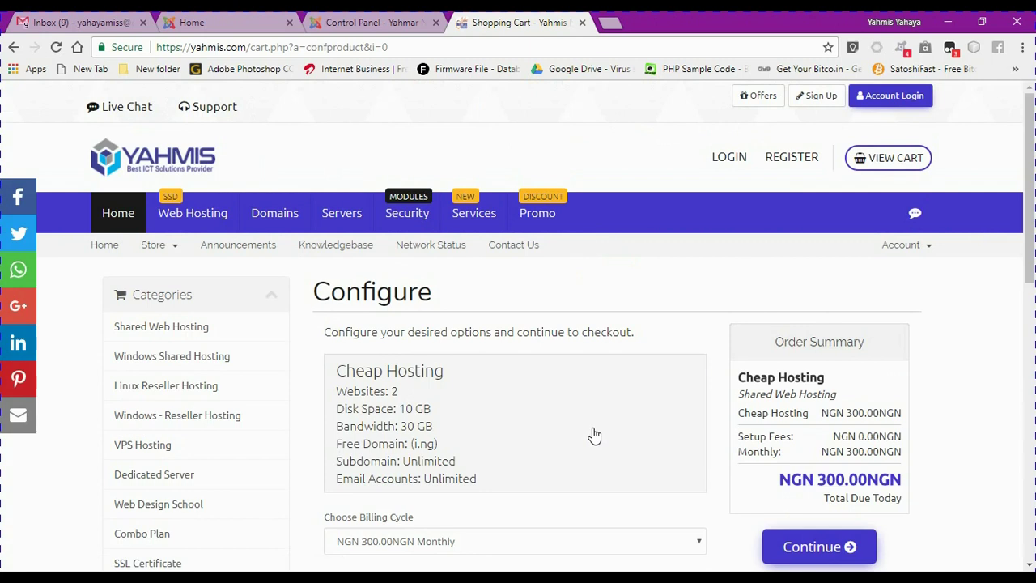
Choose the NGN 3600.00 Annually (Free Domain) billing cycle and continue
left_click_drag(1027, 228, 1026, 264)
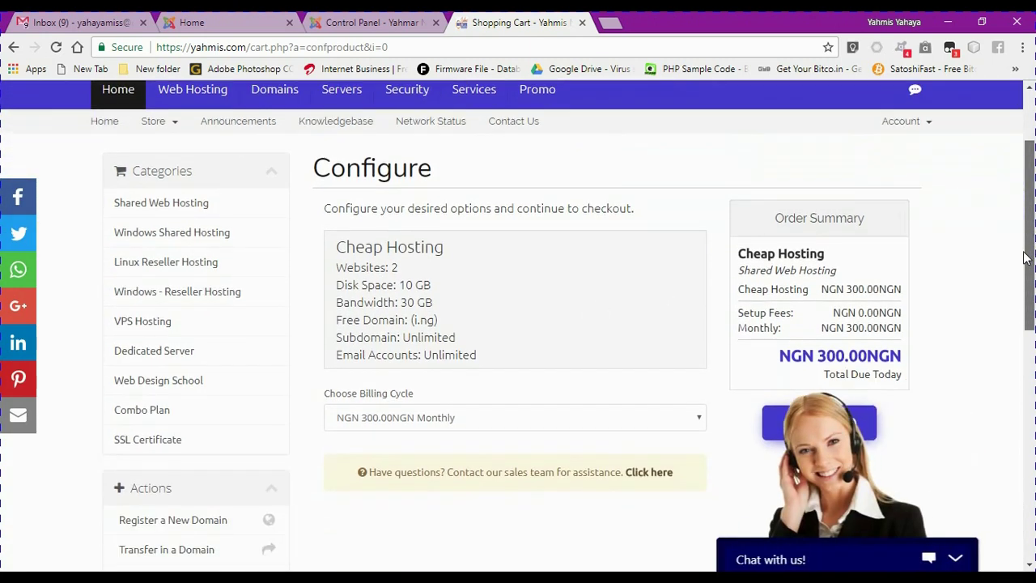
left_click(420, 421)
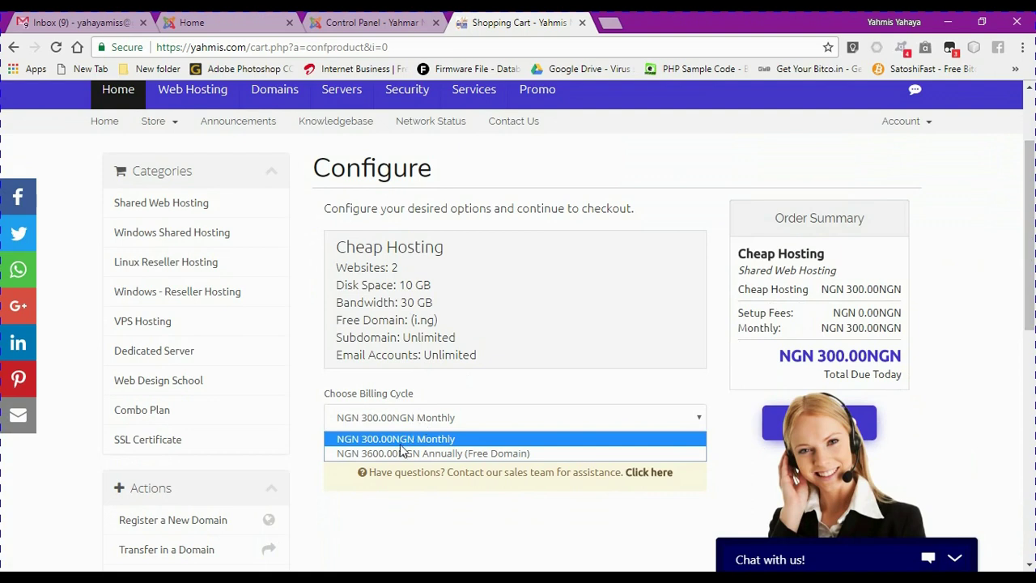
left_click(403, 453)
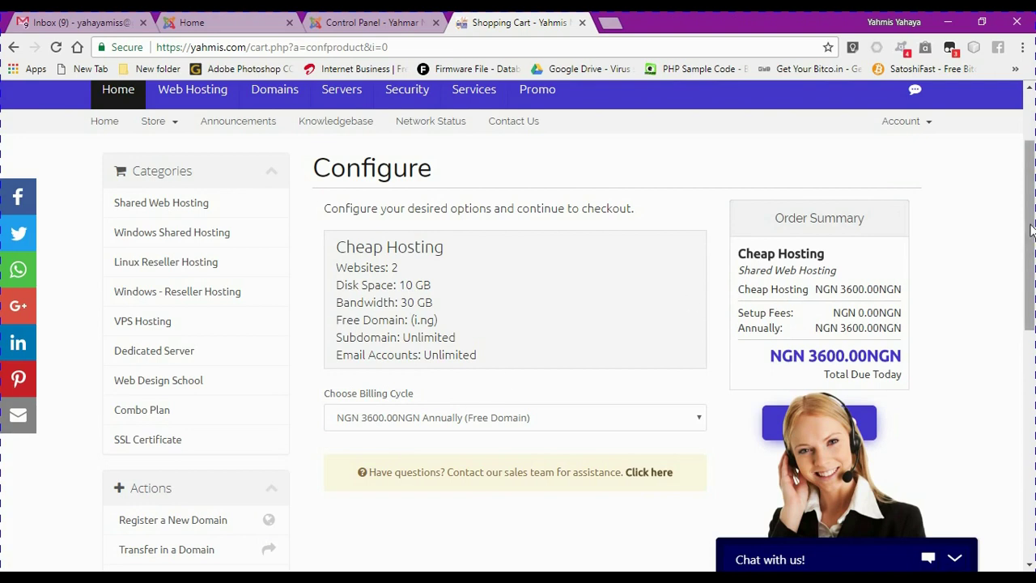
scroll(1029, 244, "down", 1)
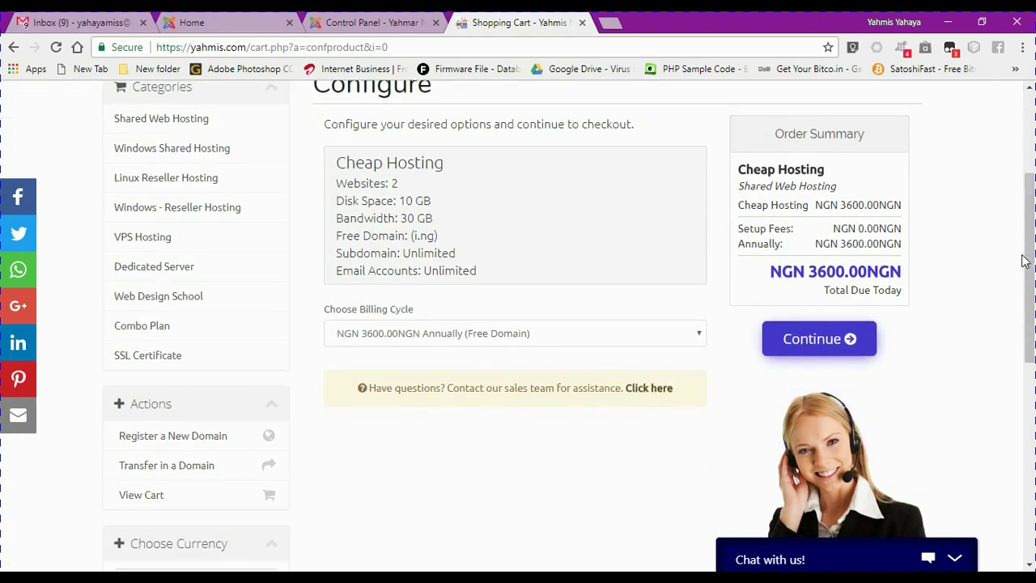
left_click(799, 343)
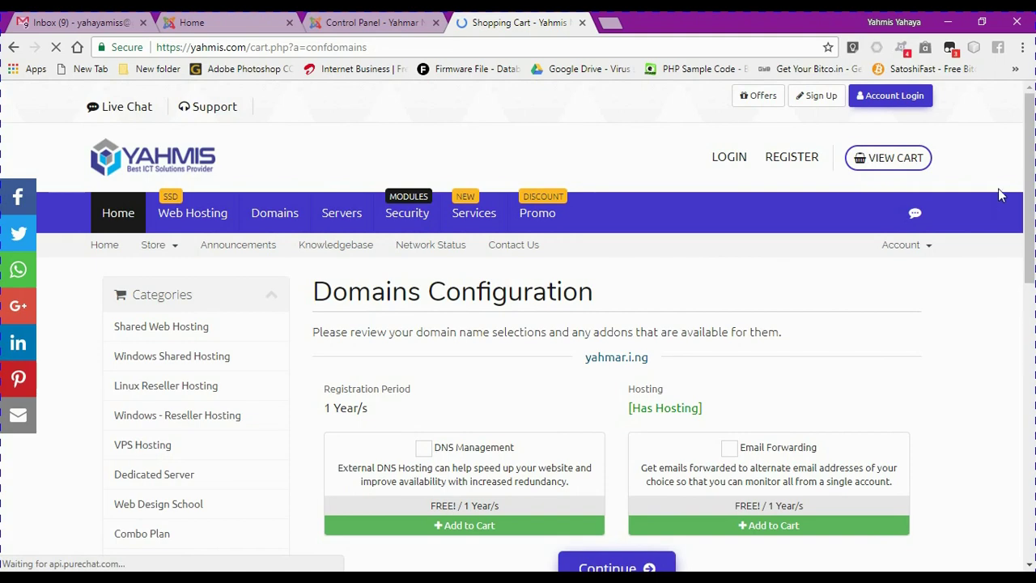
Add free DNS Management and Email Forwarding for yahmar.i.ng, then continue to the cart
scroll(1023, 222, "down", 2)
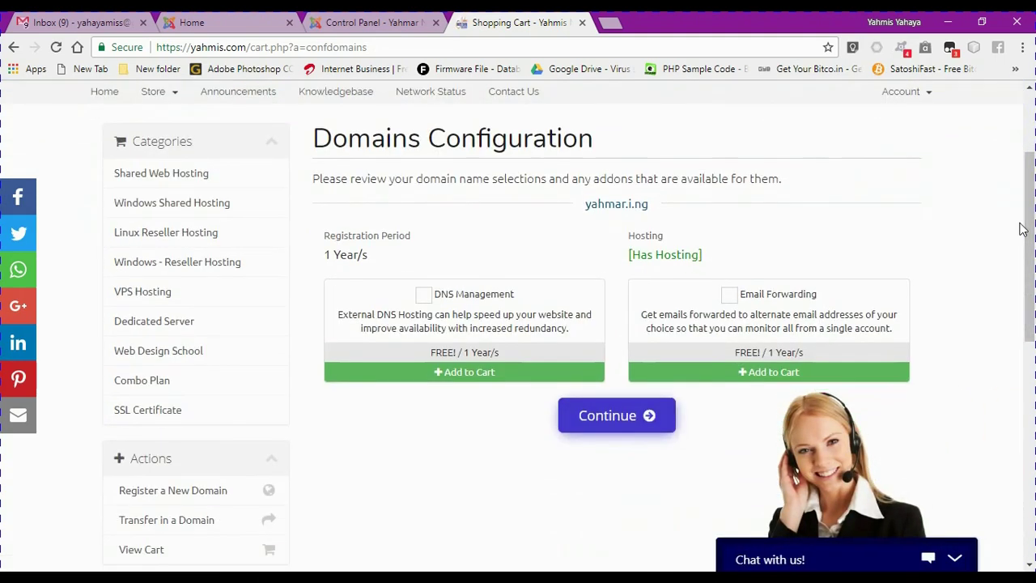
left_click(424, 294)
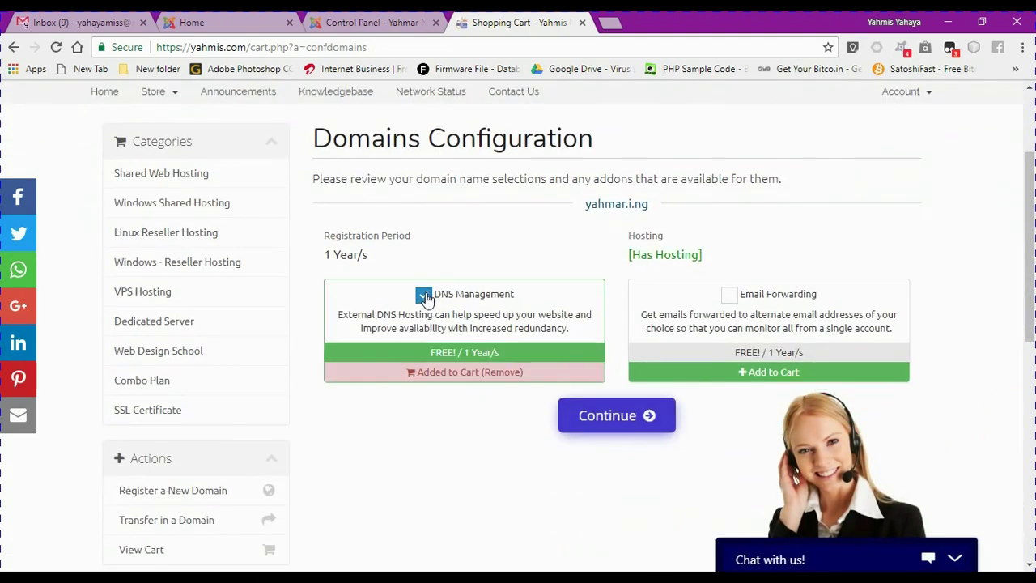
left_click(729, 294)
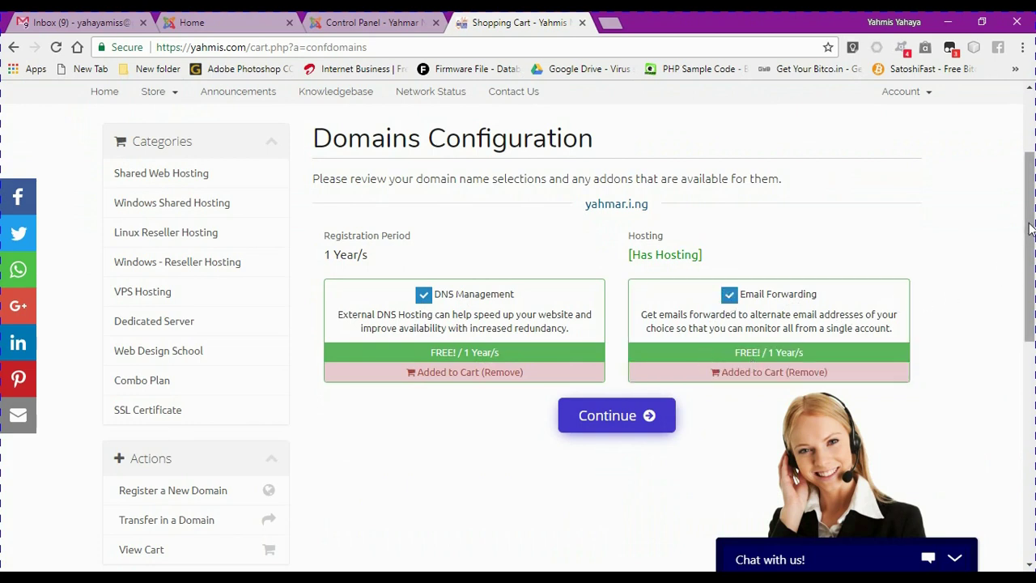
scroll(1029, 234, "down", 1)
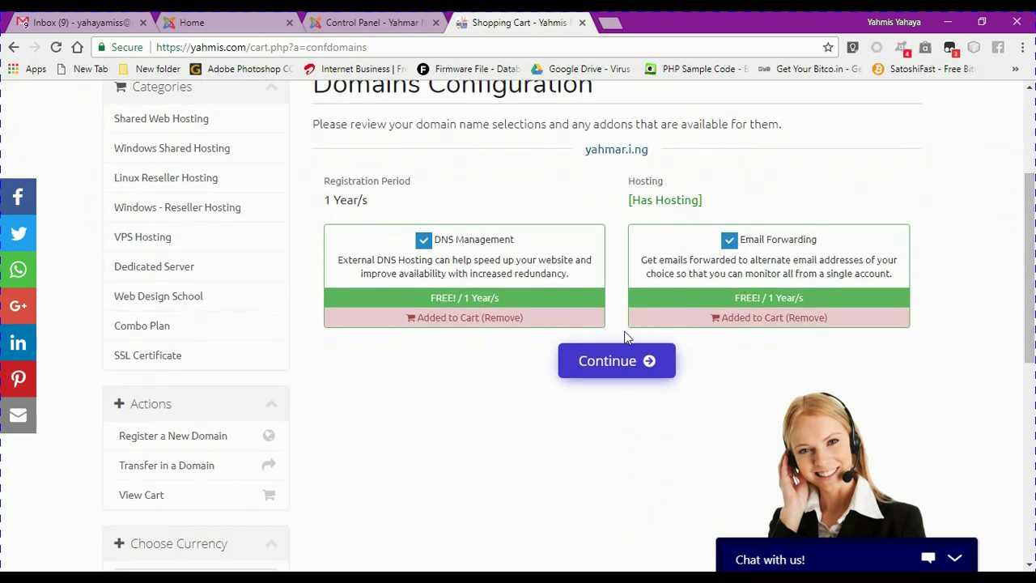
left_click(613, 374)
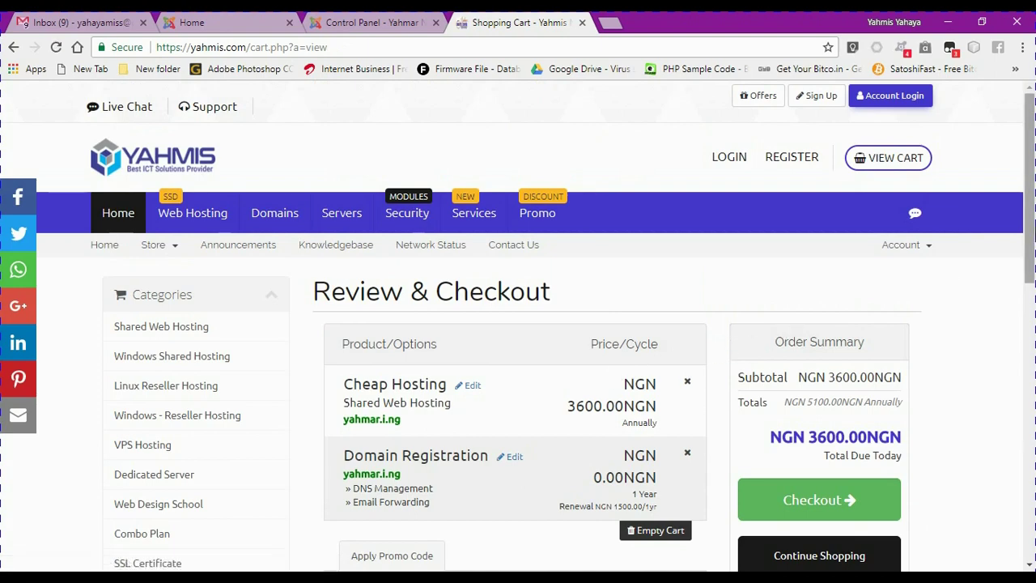
Bring up the link options for the Promo link in the cart page's navigation bar
left_click_drag(1030, 224, 1017, 299)
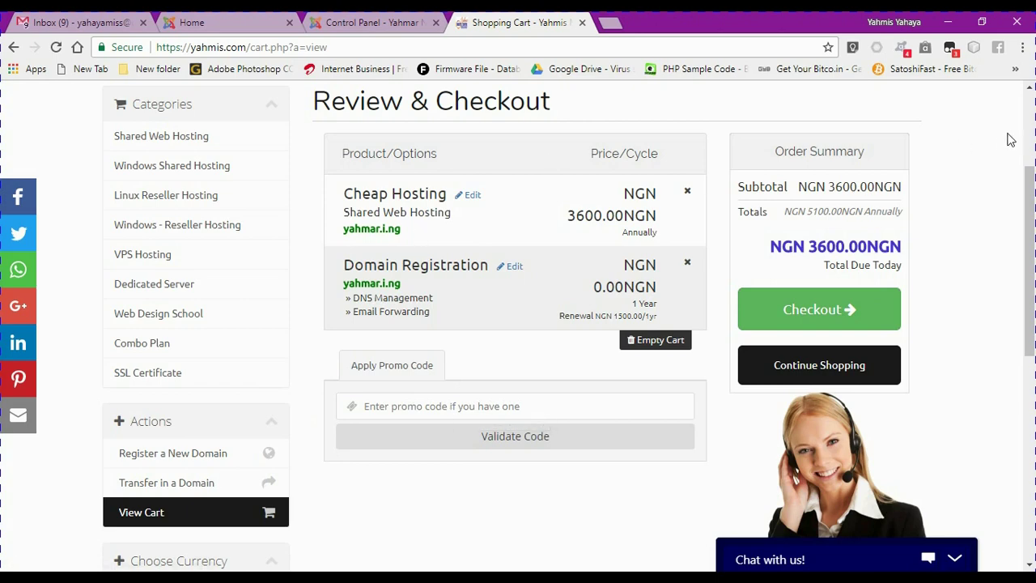
scroll(1026, 120, "up", 3)
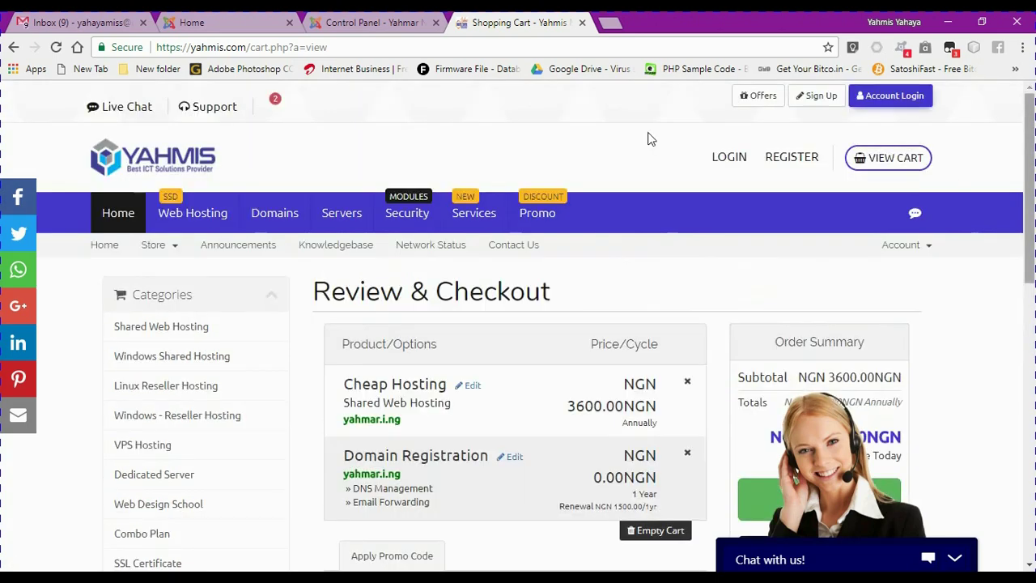
right_click(522, 220)
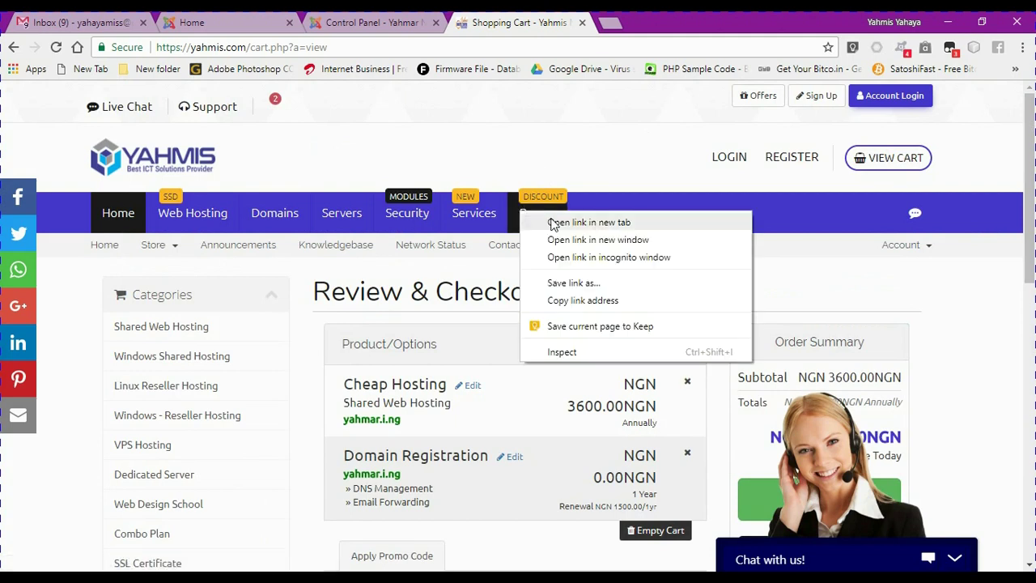
Open the Promo page in a new tab and copy the YAHHOST code
left_click(553, 224)
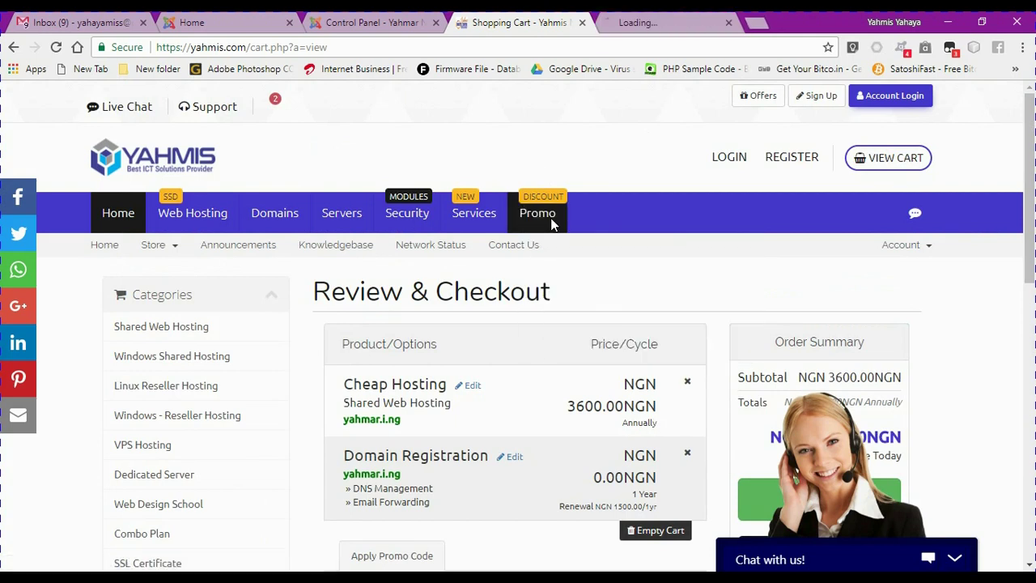
left_click(624, 27)
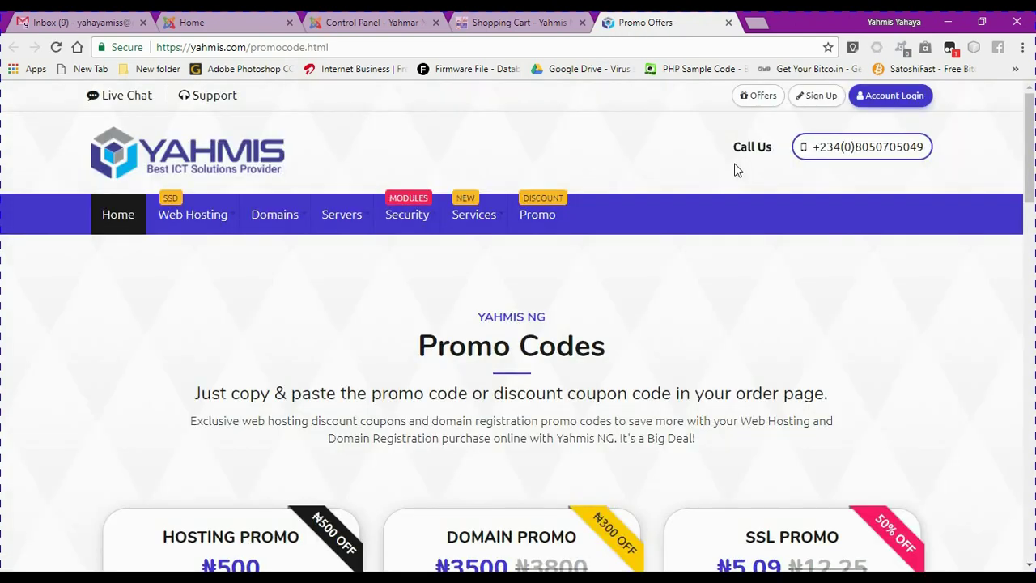
left_click_drag(1033, 120, 1033, 171)
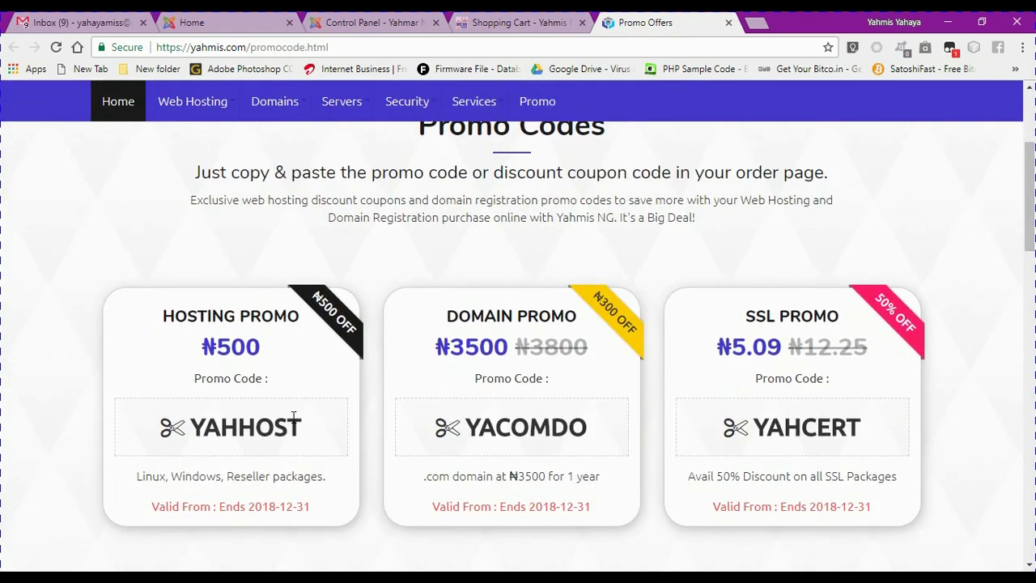
left_click_drag(302, 431, 198, 430)
key("ctrl+c")
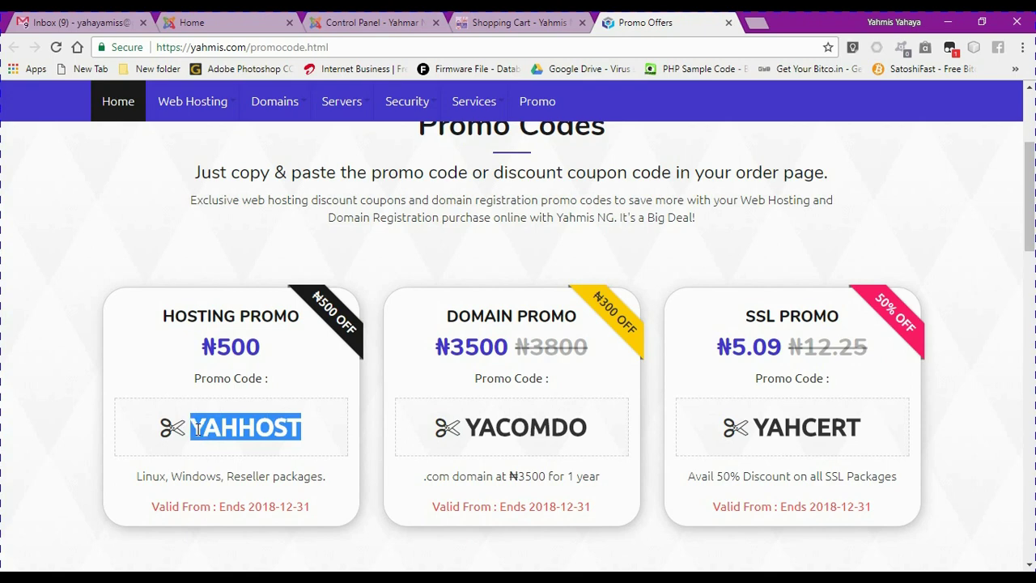
Paste YAHHOST into the cart's promo code field and validate it; it is rejected
left_click(508, 24)
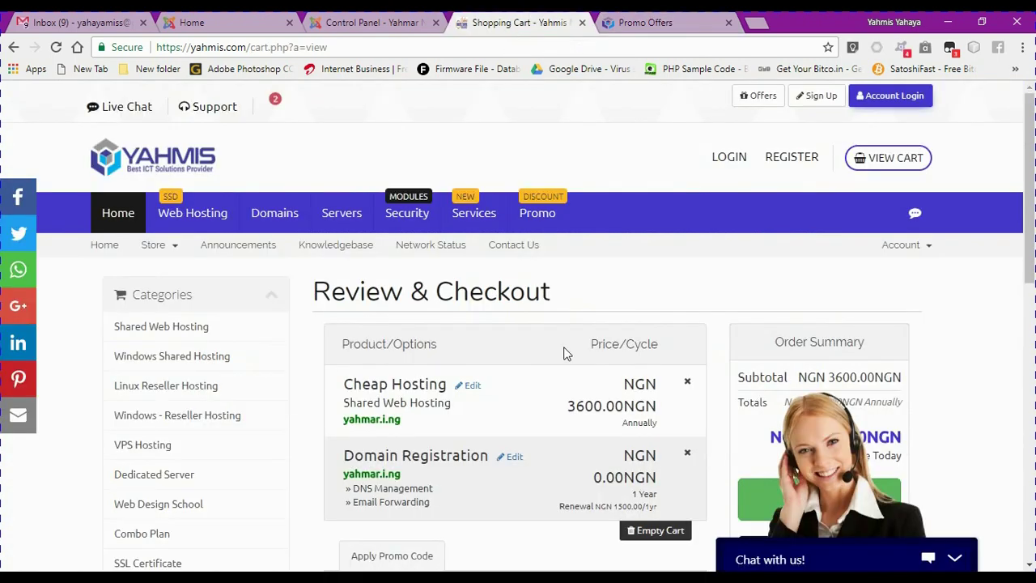
left_click_drag(1028, 275, 1028, 320)
left_click(437, 475)
key("ctrl+v")
left_click(452, 506)
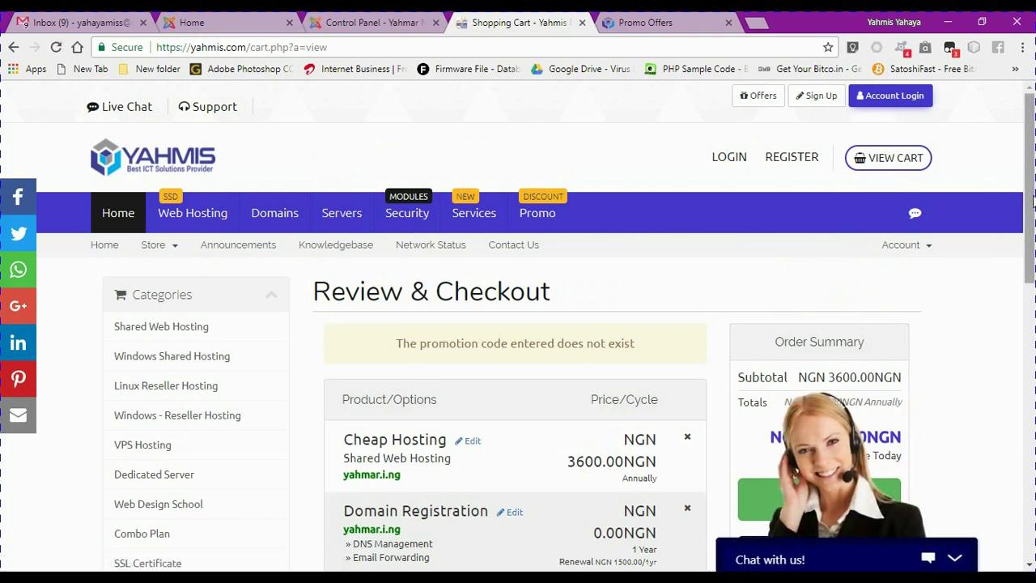
scroll(1033, 202, "down", 3)
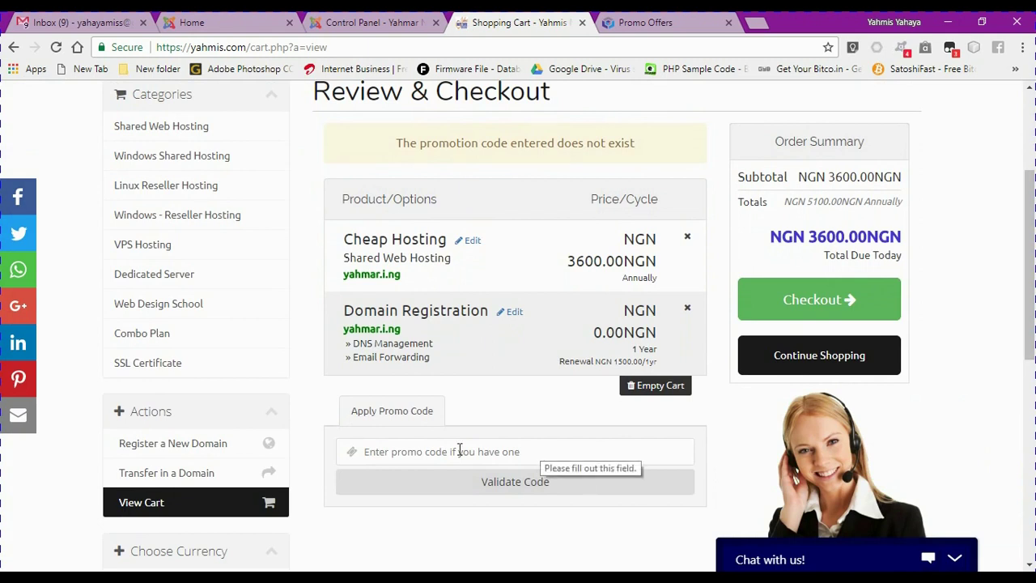
Copy the YACOMDO code from the Promo page and return to the cart
left_click(639, 22)
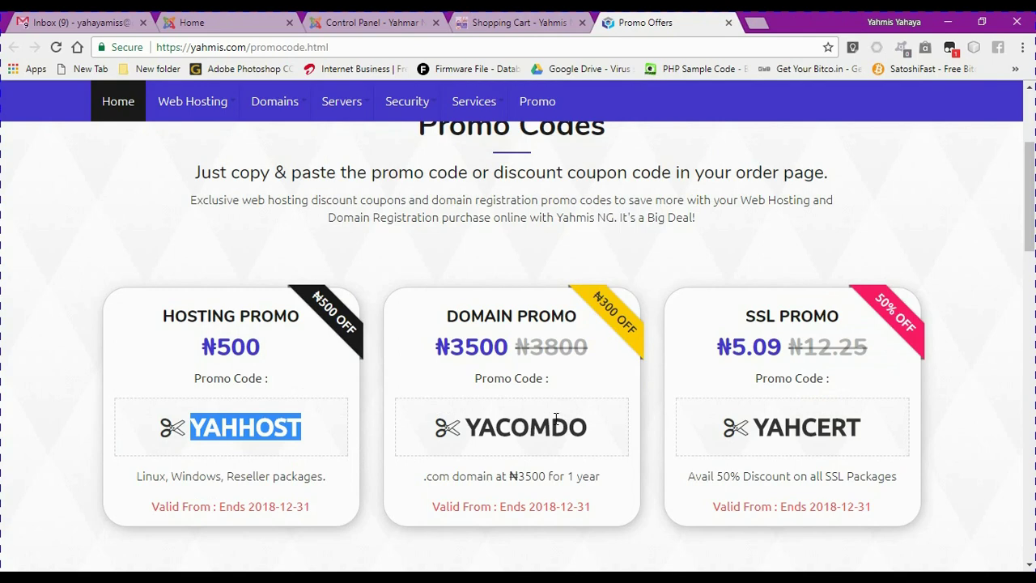
left_click_drag(586, 431, 471, 430)
key("ctrl+c")
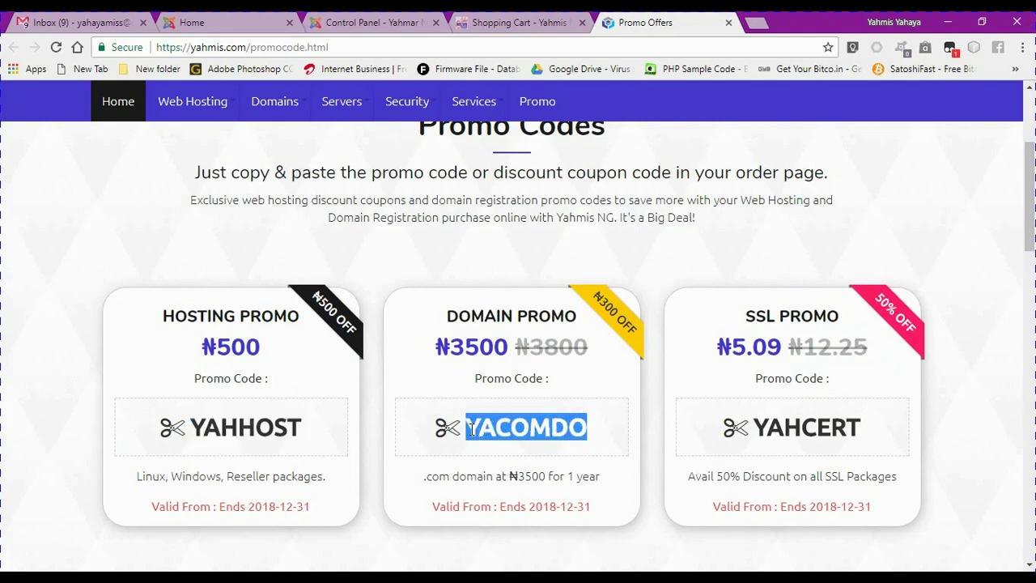
left_click(479, 23)
Paste YACOMDO into the promo code field and validate it for an NGN 300.00 recurring discount
left_click(465, 453)
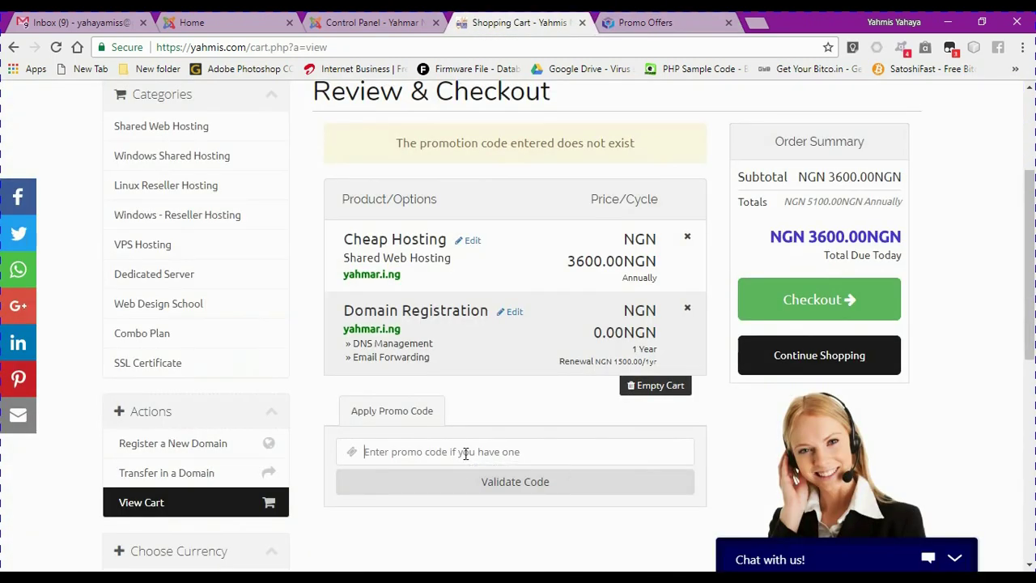
key("ctrl+v")
left_click(492, 486)
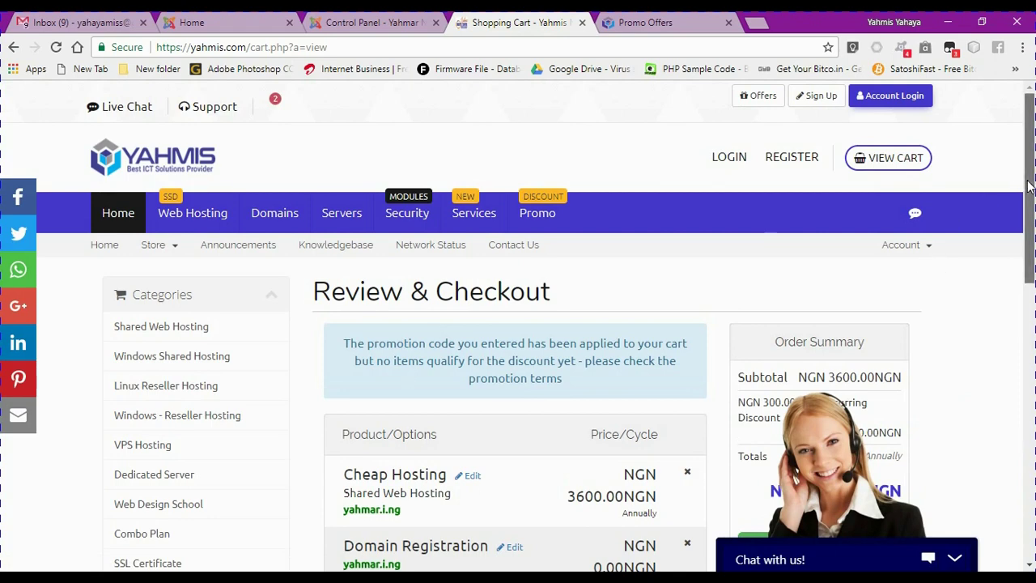
scroll(1026, 241, "down", 3)
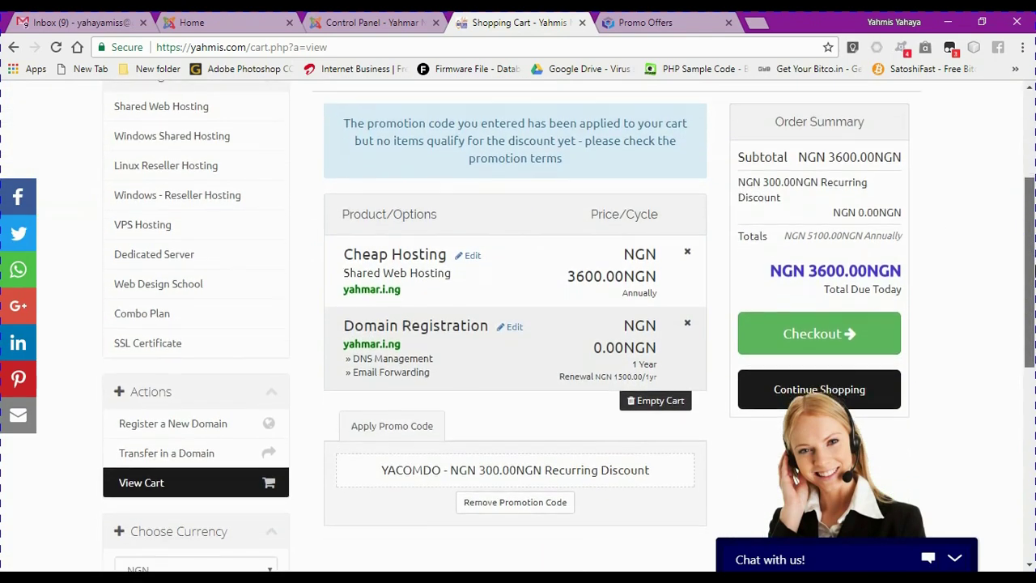
scroll(556, 427, "down", 2)
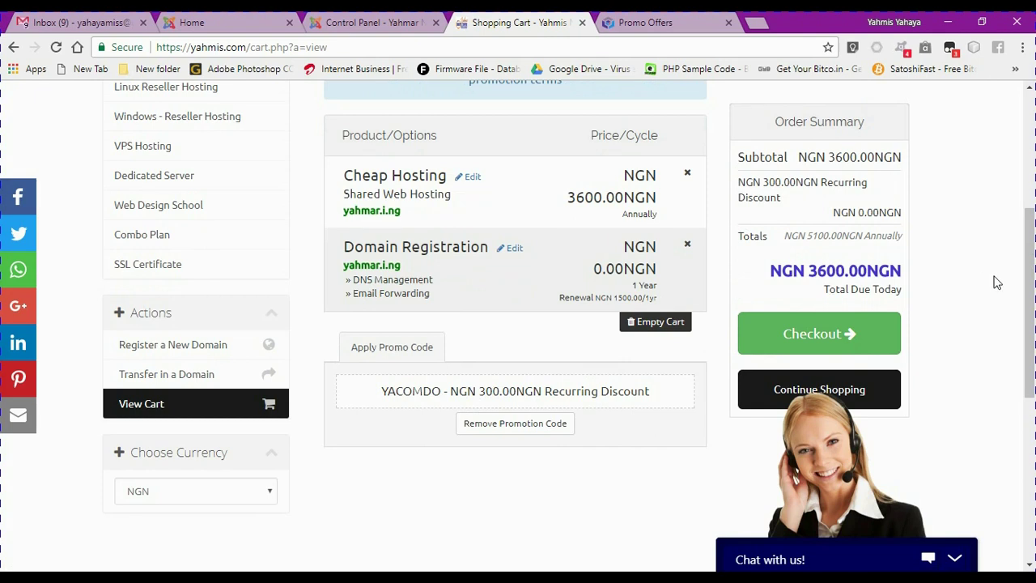
mouse_move(1023, 316)
left_mouse_down()
mouse_move(1010, 294)
mouse_move(1019, 317)
left_mouse_up()
Go to Checkout and sign up with the first Google account to prefill name and email
left_click(817, 346)
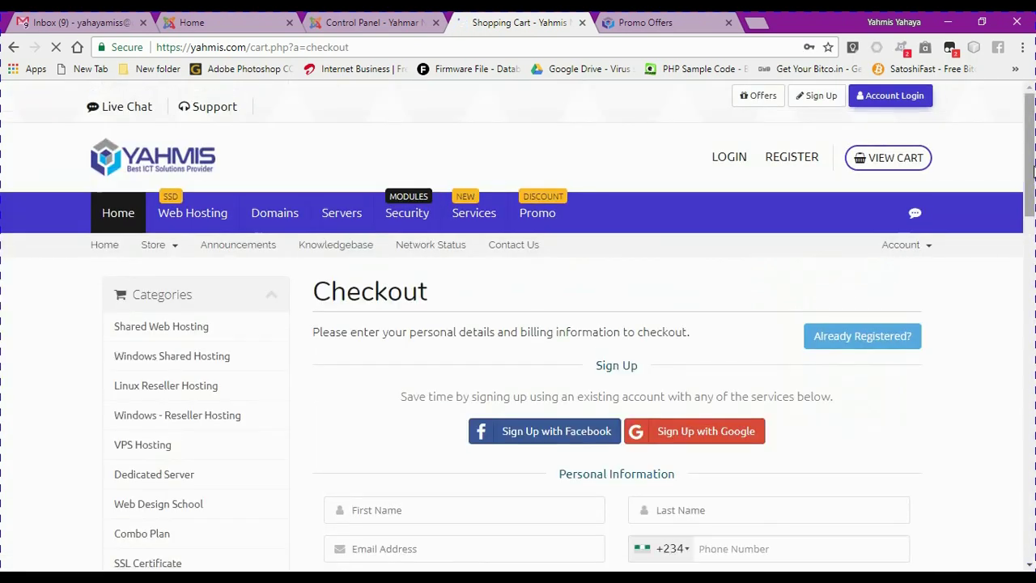
left_click_drag(1032, 170, 1026, 209)
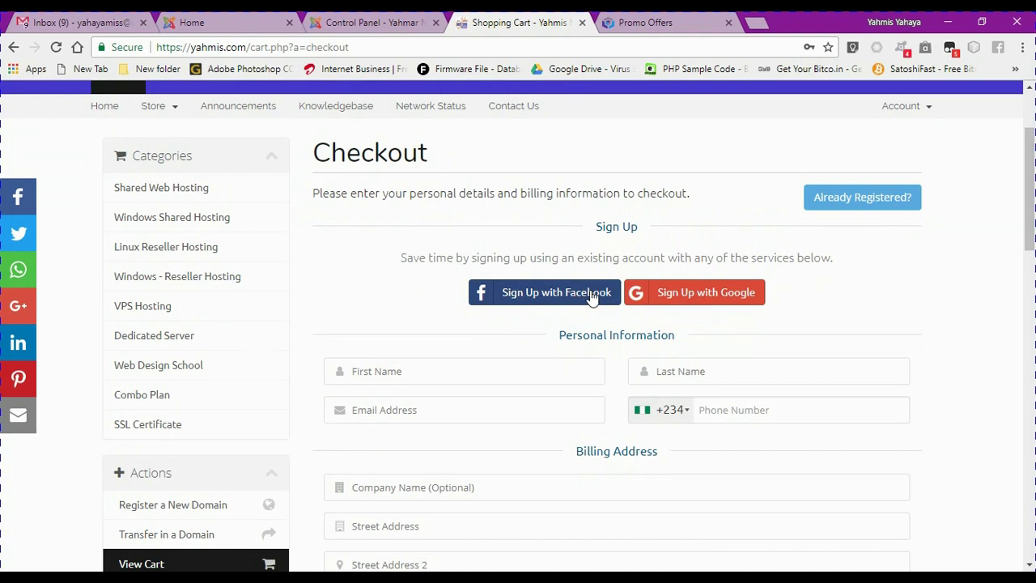
left_click(668, 303)
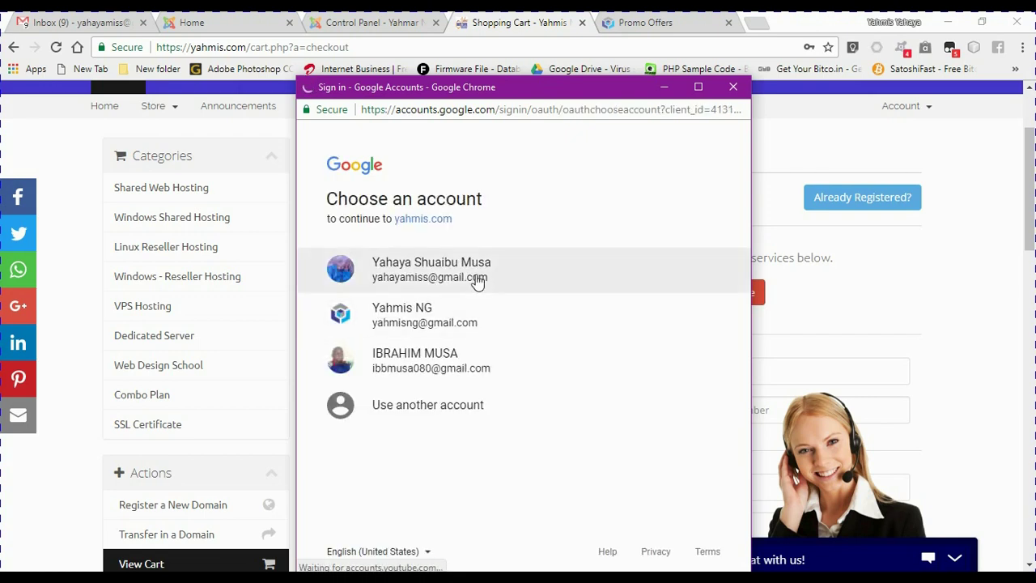
left_click(478, 279)
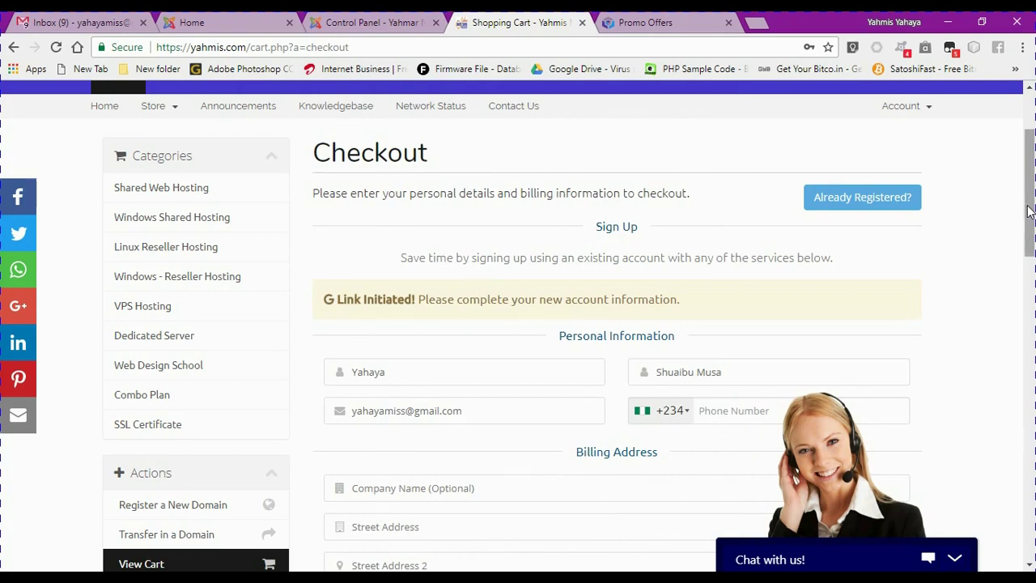
scroll(1029, 212, "down", 3)
scroll(1029, 366, "down", 3)
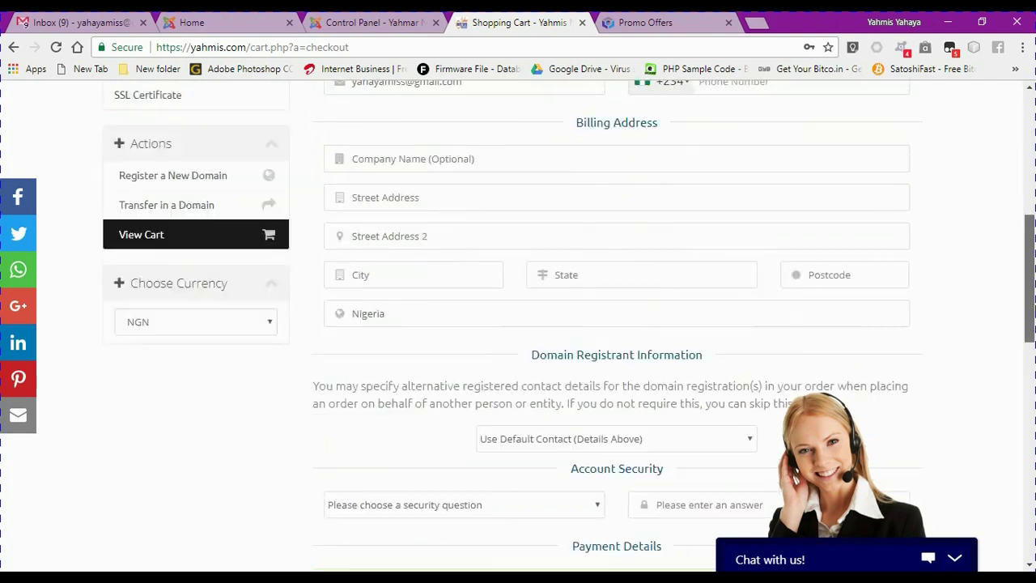
left_click_drag(1029, 365, 1009, 178)
scroll(1010, 178, "down", 1)
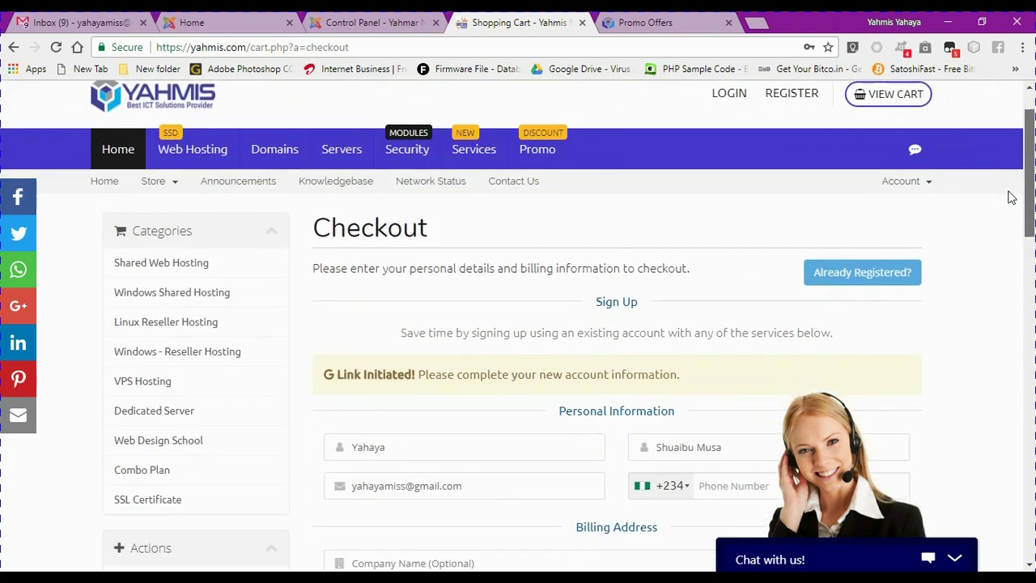
Switch to the existing-customer login form and start entering the login e-mail address
left_click(850, 257)
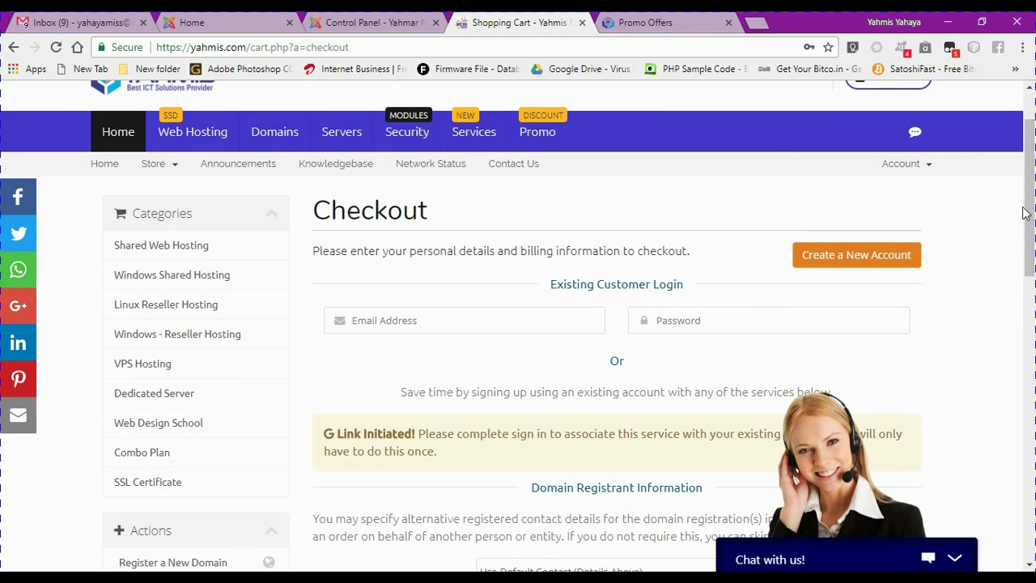
left_click_drag(1023, 212, 994, 212)
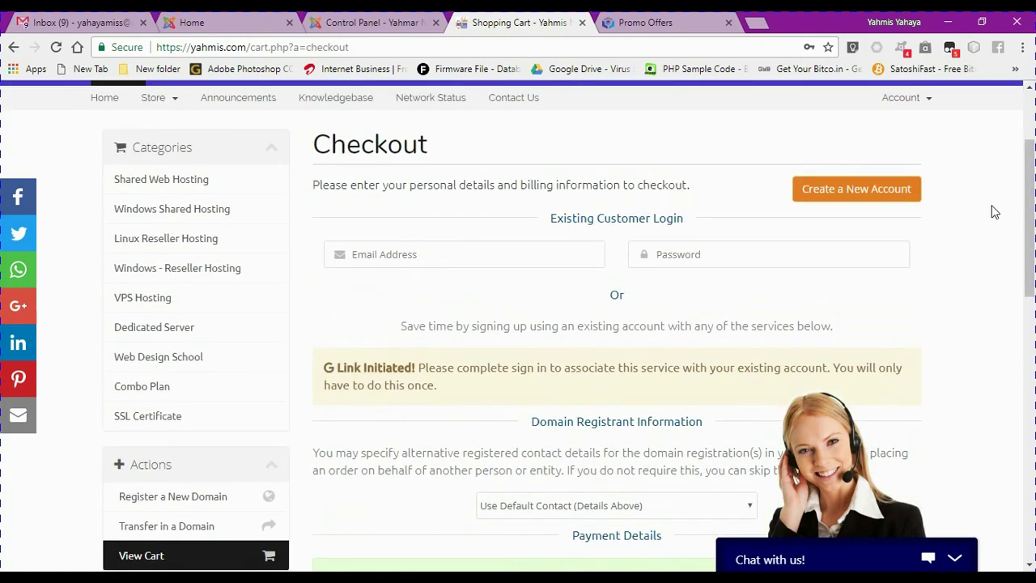
left_click(391, 259)
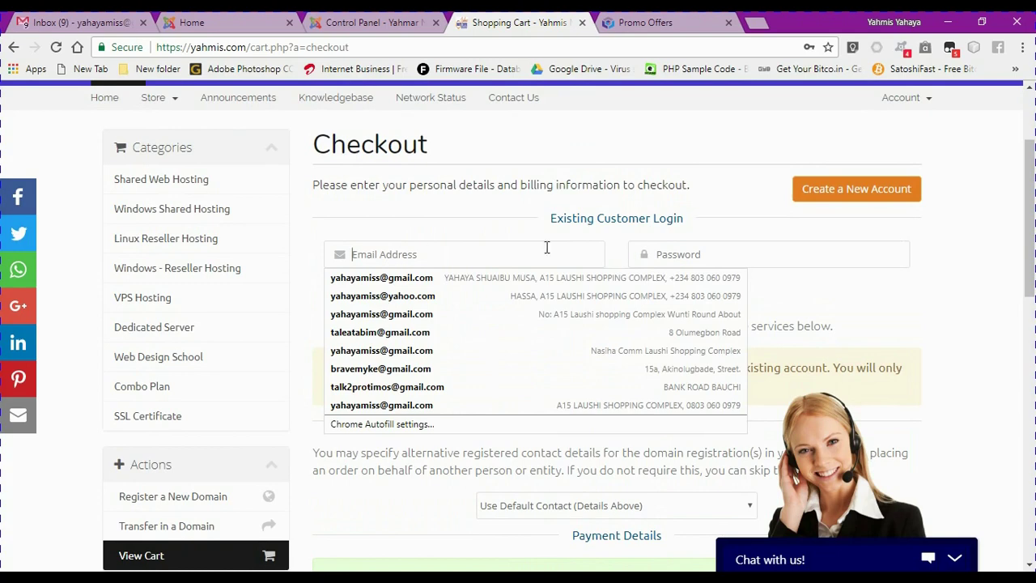
left_click(660, 212)
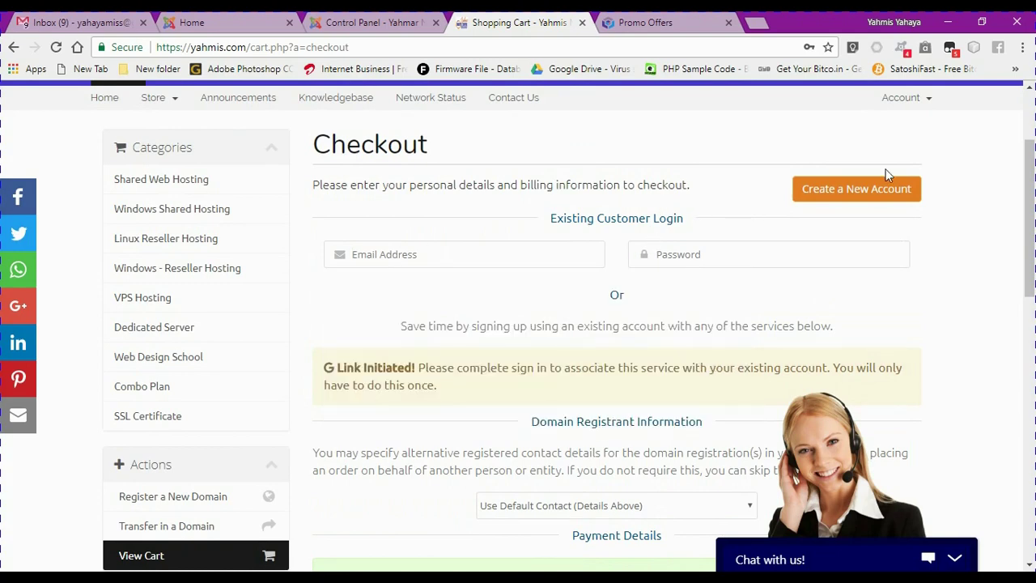
left_click_drag(1024, 204, 1027, 324)
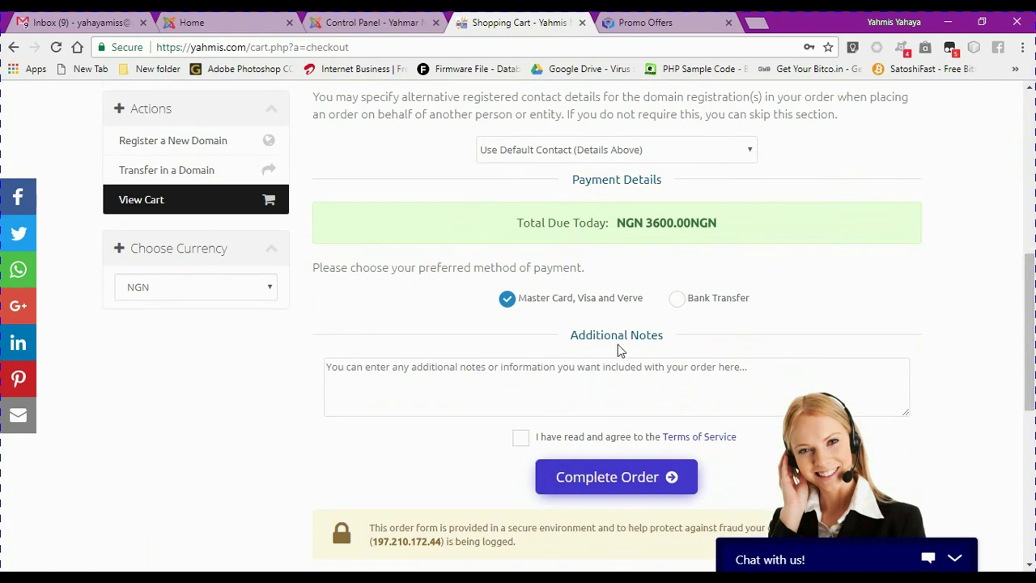
Choose Bank Transfer, accept the Terms of Service and submit, which returns a login error
left_click(677, 300)
left_click(520, 437)
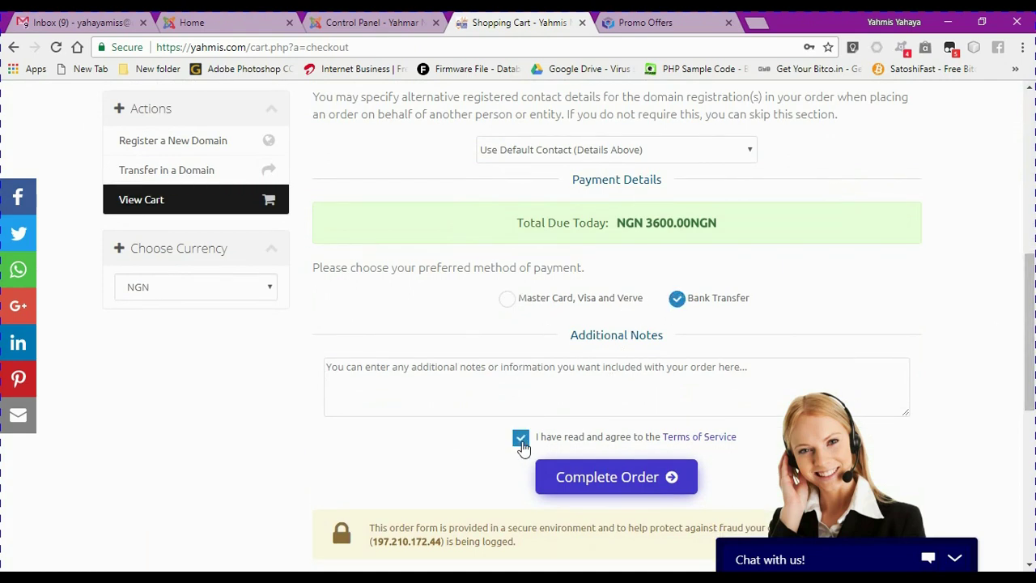
left_click(588, 479)
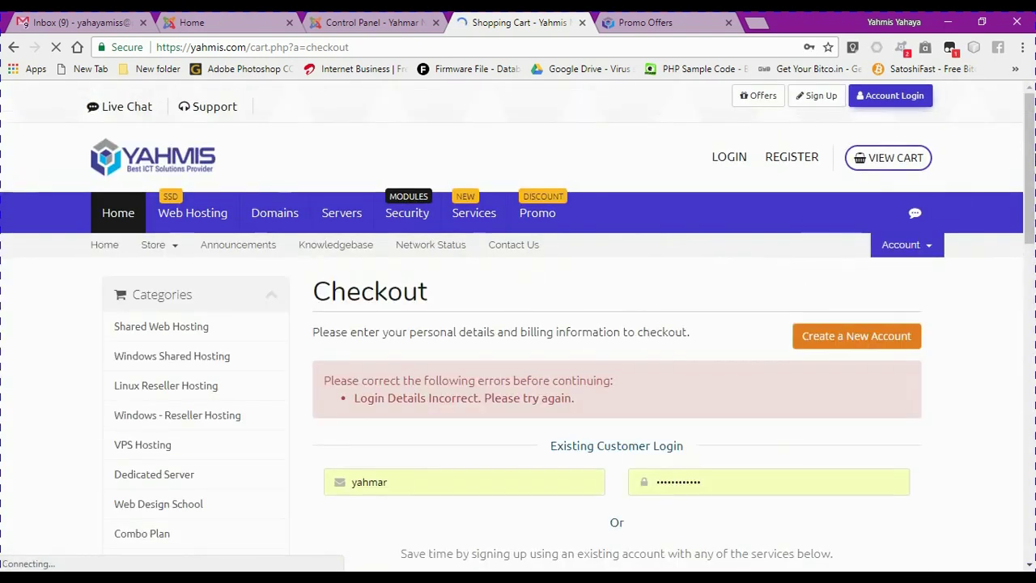
scroll(518, 323, "down", 2)
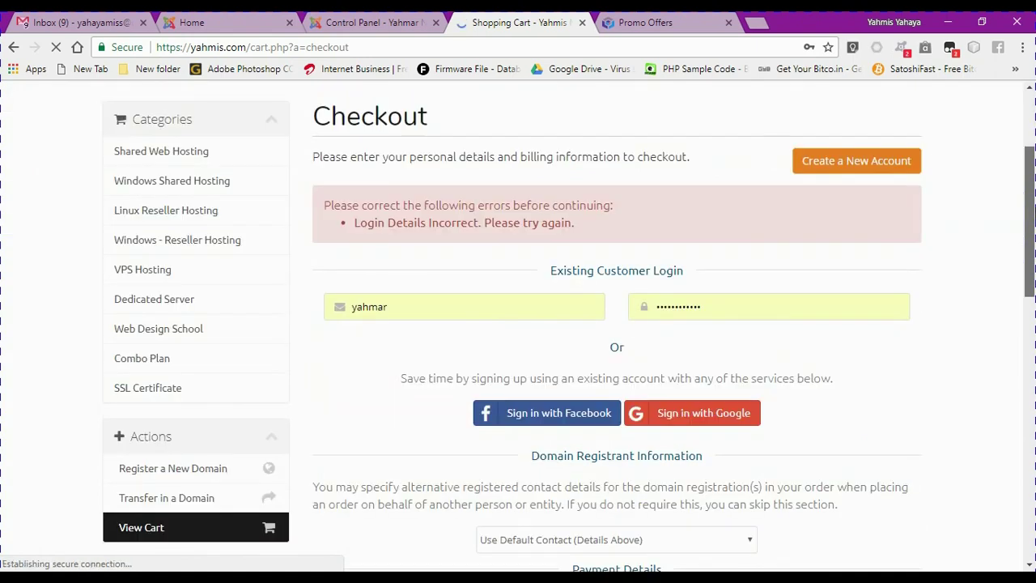
scroll(1025, 221, "down", 2)
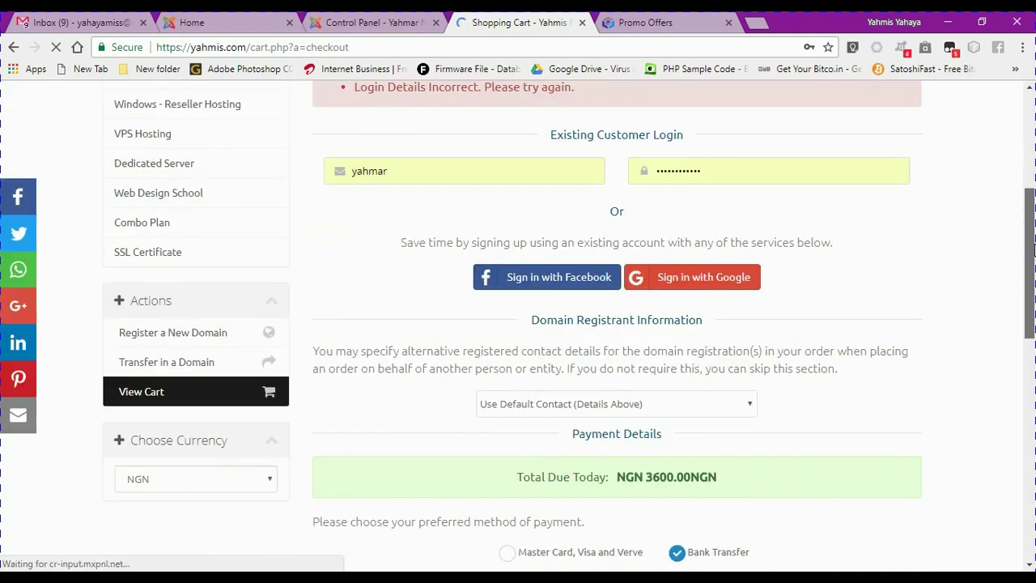
scroll(1025, 220, "up", 2)
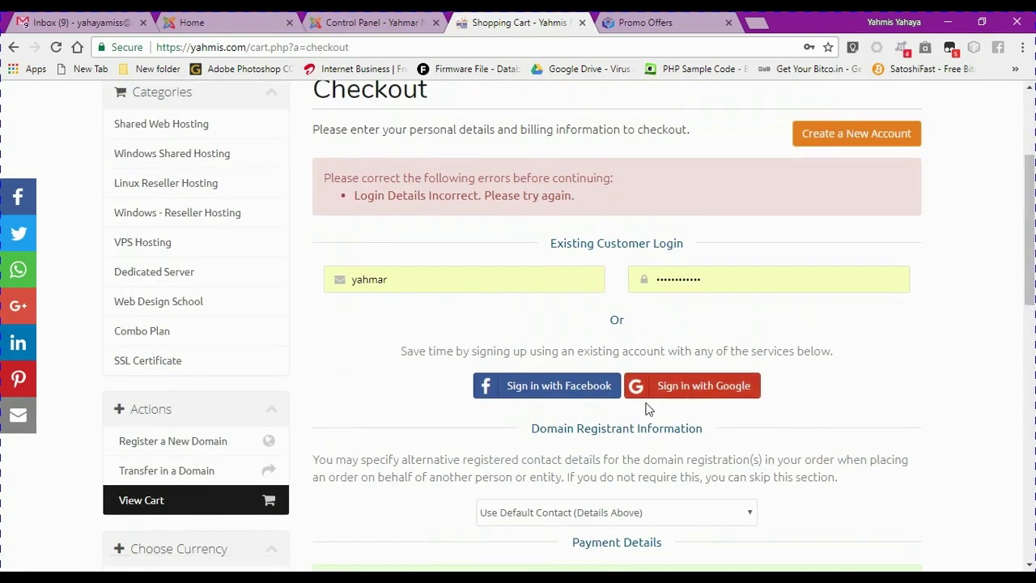
Sign in with the Facebook account, then scroll the checkout down to the Terms of Service
left_click(536, 388)
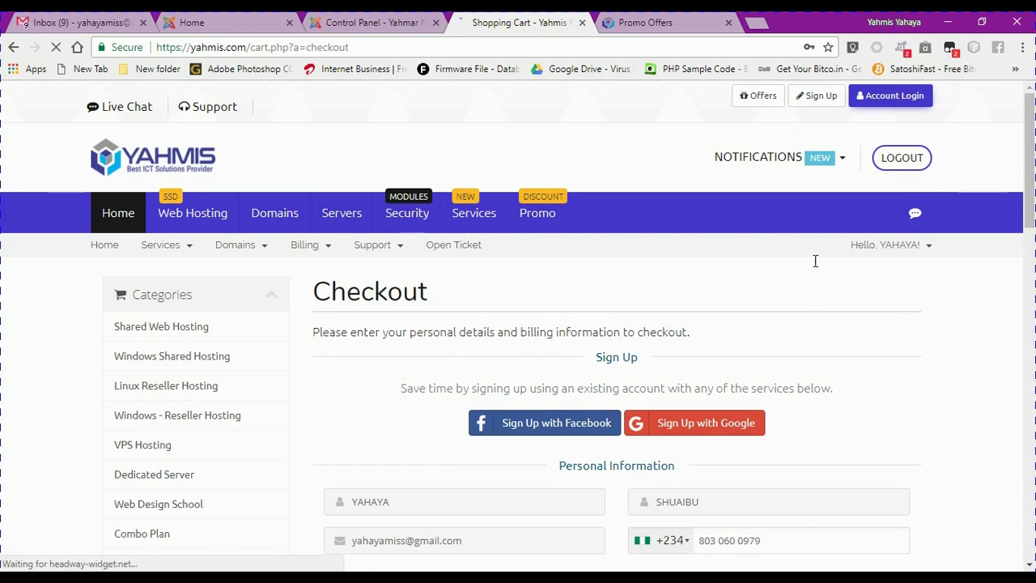
left_click_drag(1028, 203, 1031, 393)
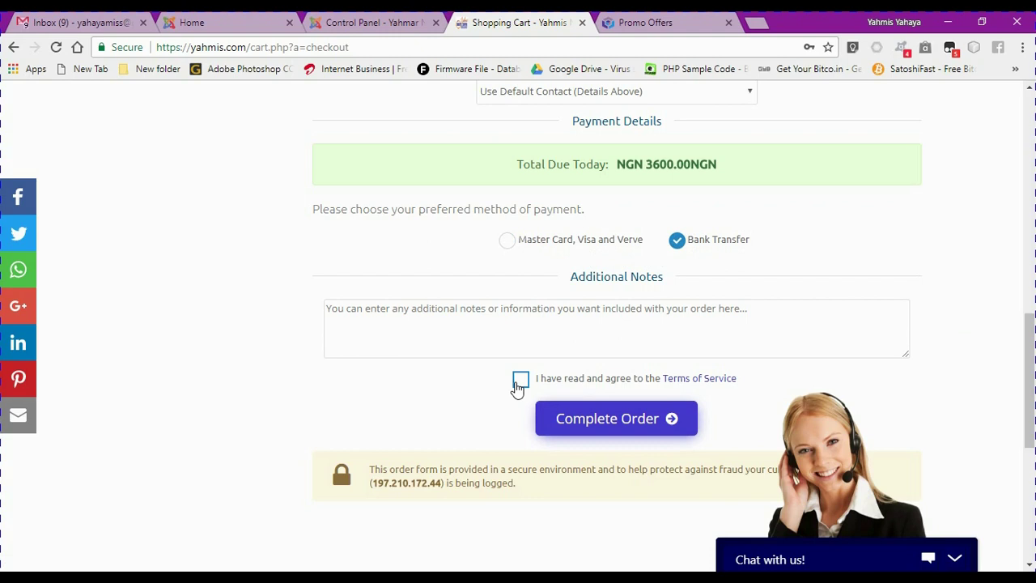
Open the Terms of Service link in a new tab and read down to the Disclaimer
right_click(675, 388)
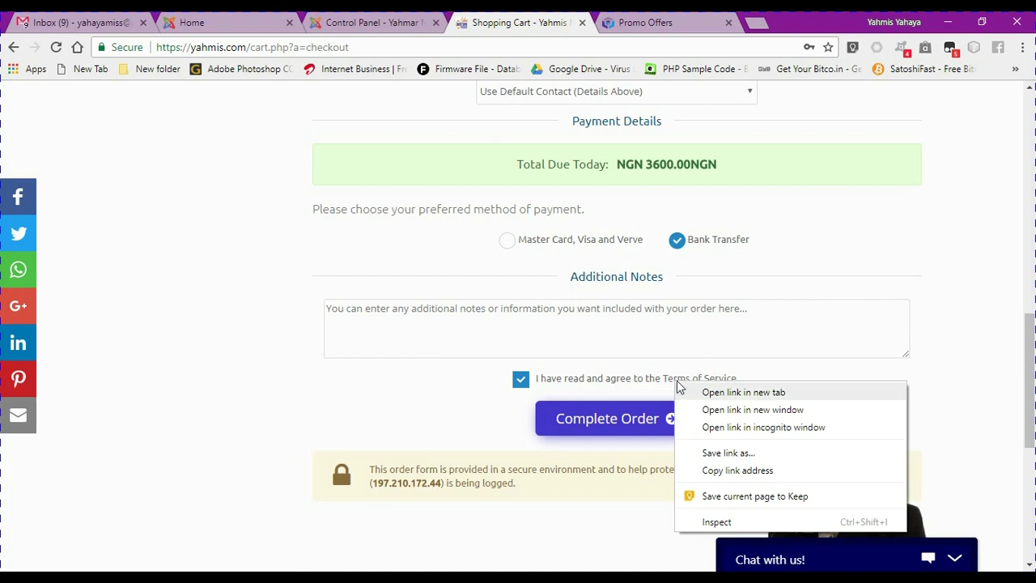
left_click(677, 389)
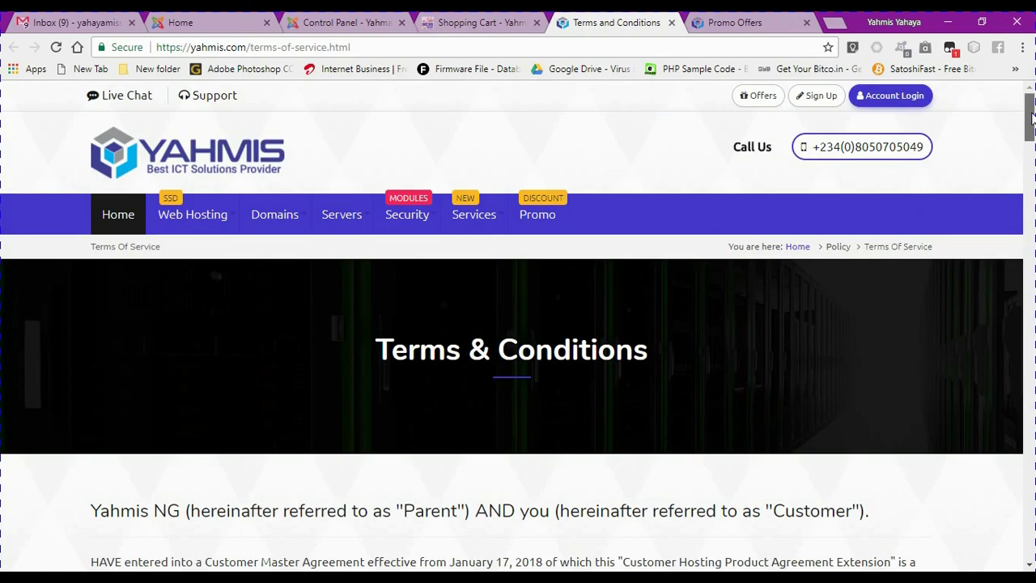
left_click_drag(1032, 126, 1031, 429)
left_click_drag(1028, 475, 1029, 504)
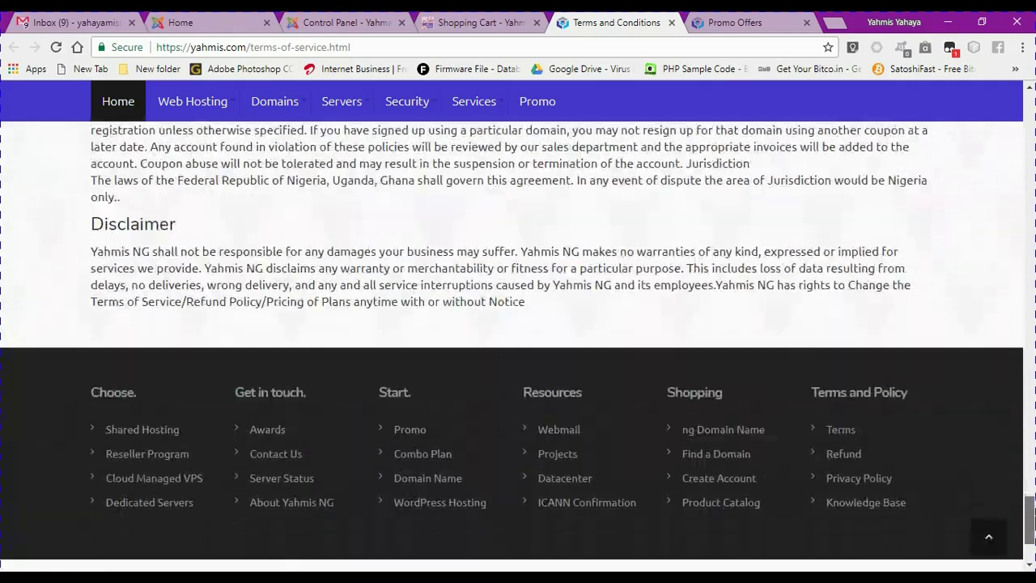
scroll(1031, 518, "up", 1)
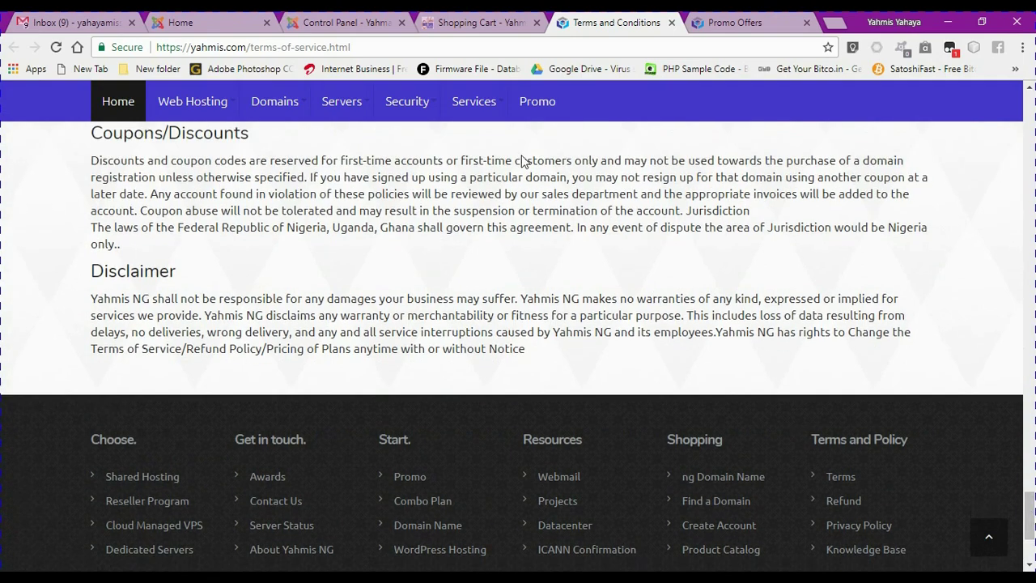
Complete the Bank Transfer order and review the unpaid NGN 3600.00 invoice
left_click(483, 22)
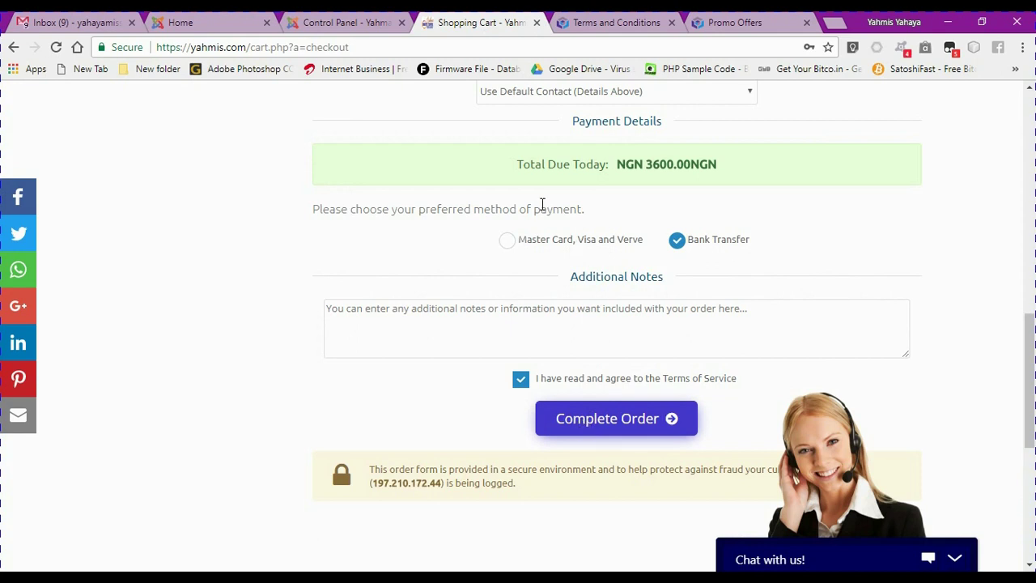
left_click(584, 423)
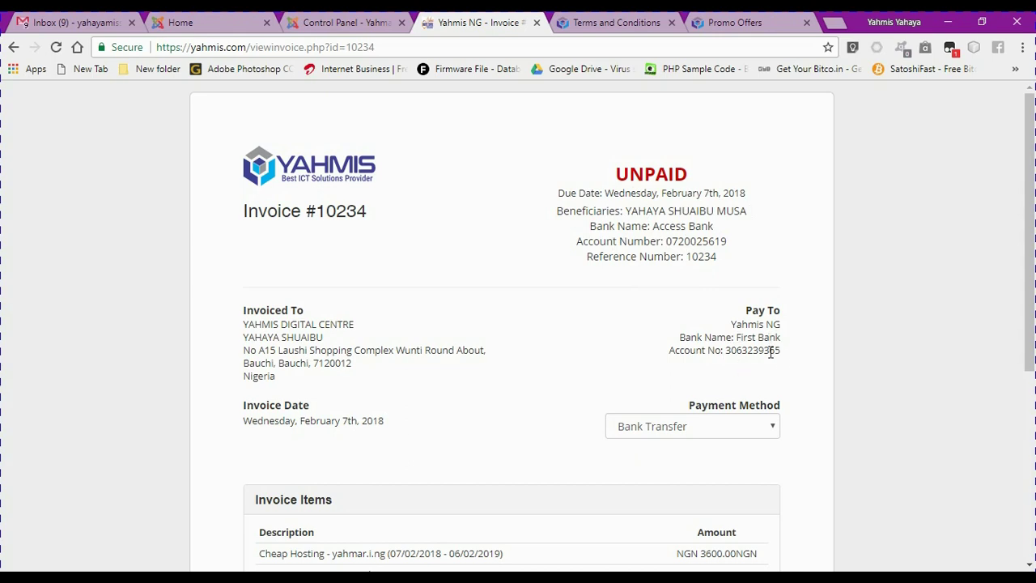
left_click_drag(1029, 136, 1017, 320)
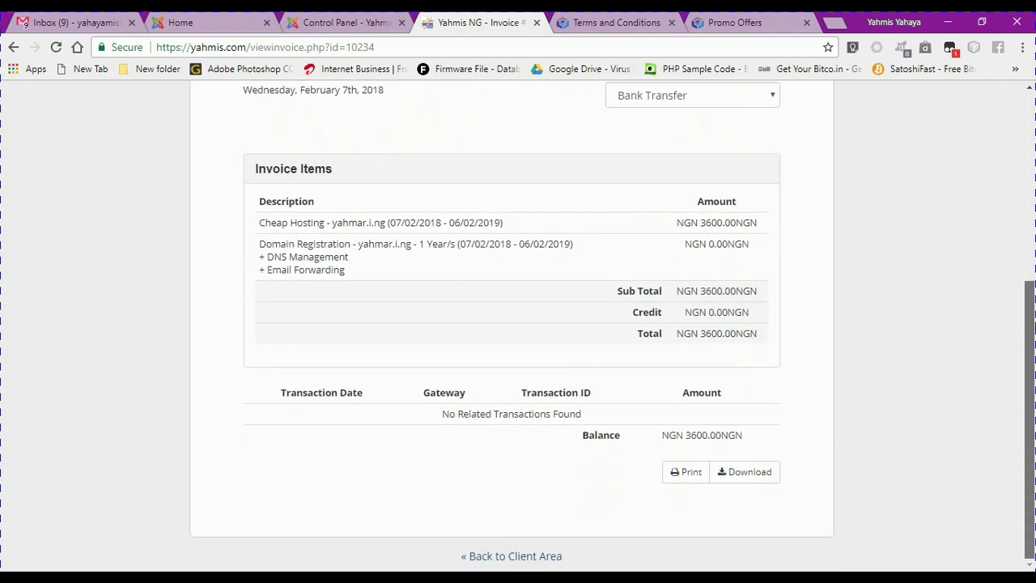
scroll(1013, 220, "up", 4)
scroll(1007, 202, "down", 2)
scroll(1012, 209, "up", 1)
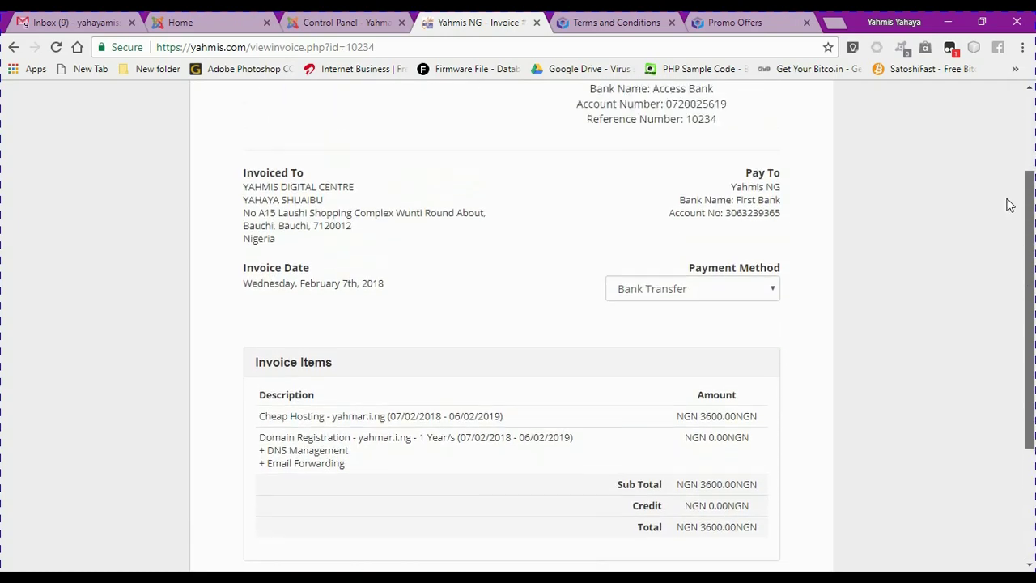
scroll(1004, 188, "up", 1)
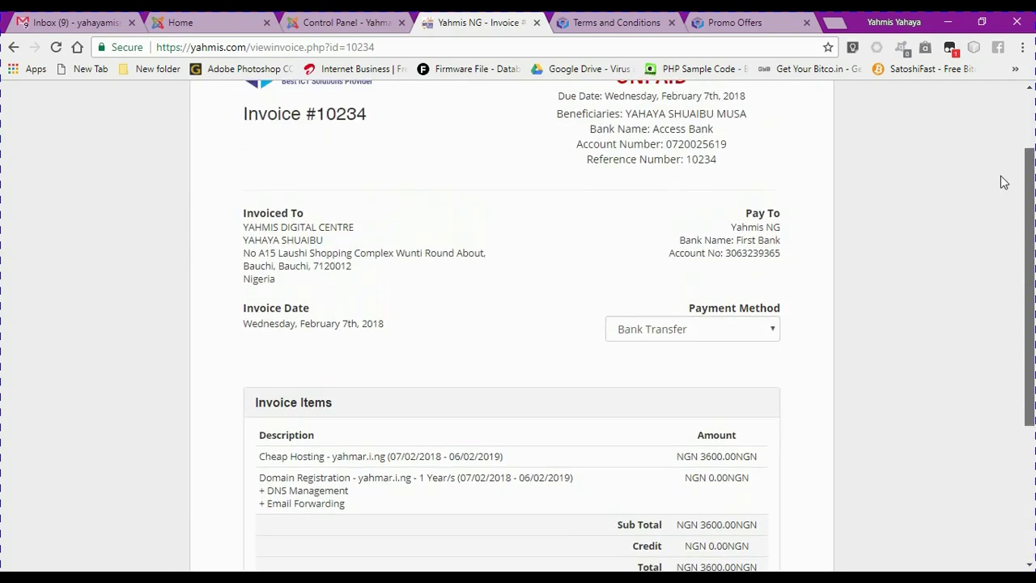
scroll(1002, 165, "up", 1)
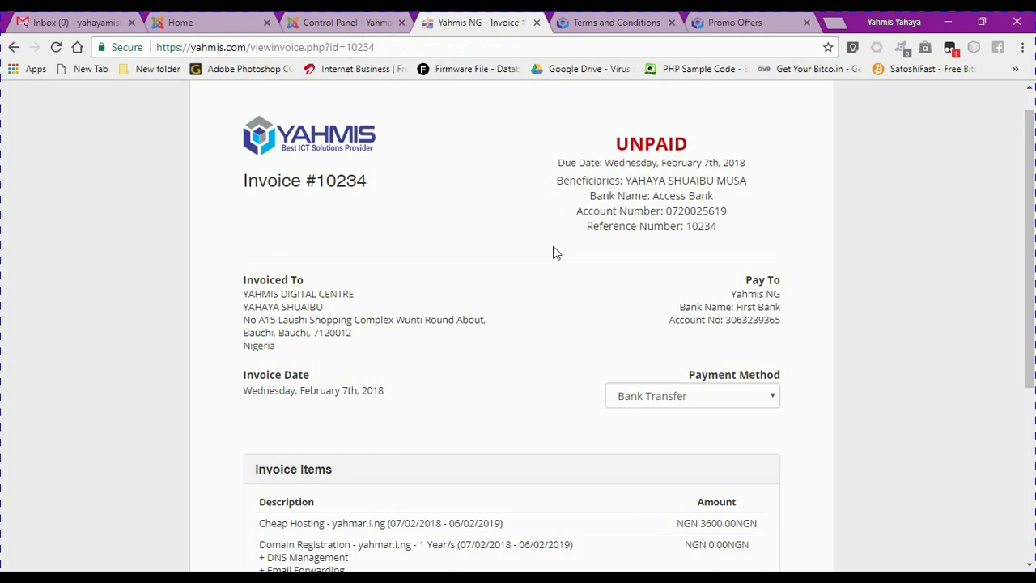
View the public site home page, then return to the Joomla control panel
left_click(331, 23)
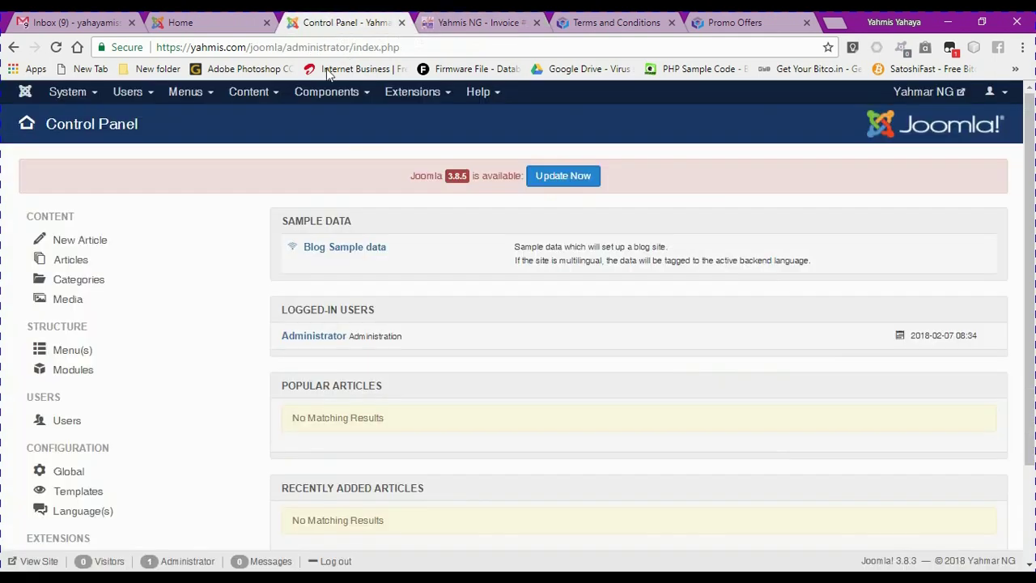
left_click(192, 34)
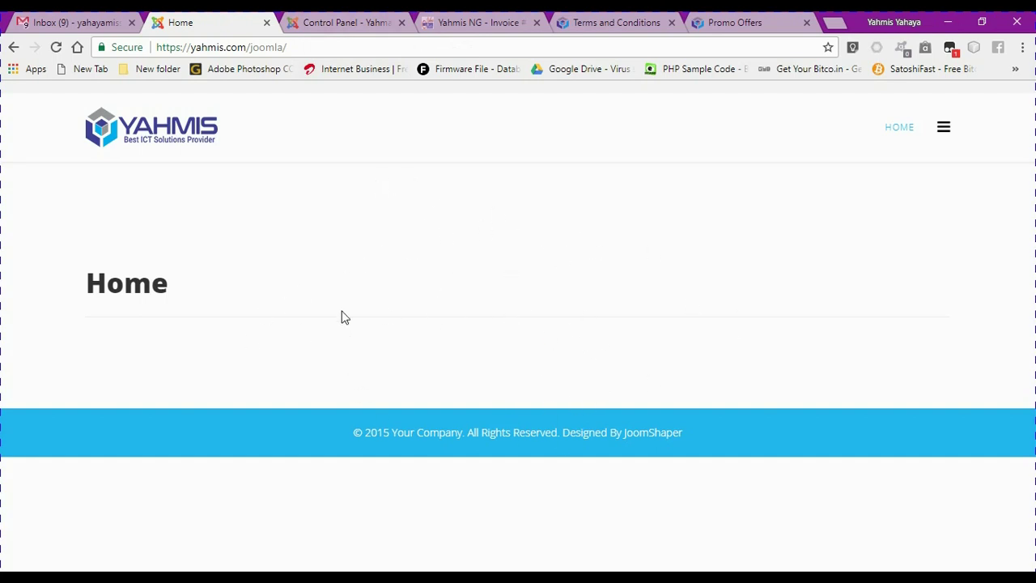
left_click(325, 25)
Under Extensions > Templates > Styles, preview shaper_helix3 - Default with its module positions
left_click(85, 472)
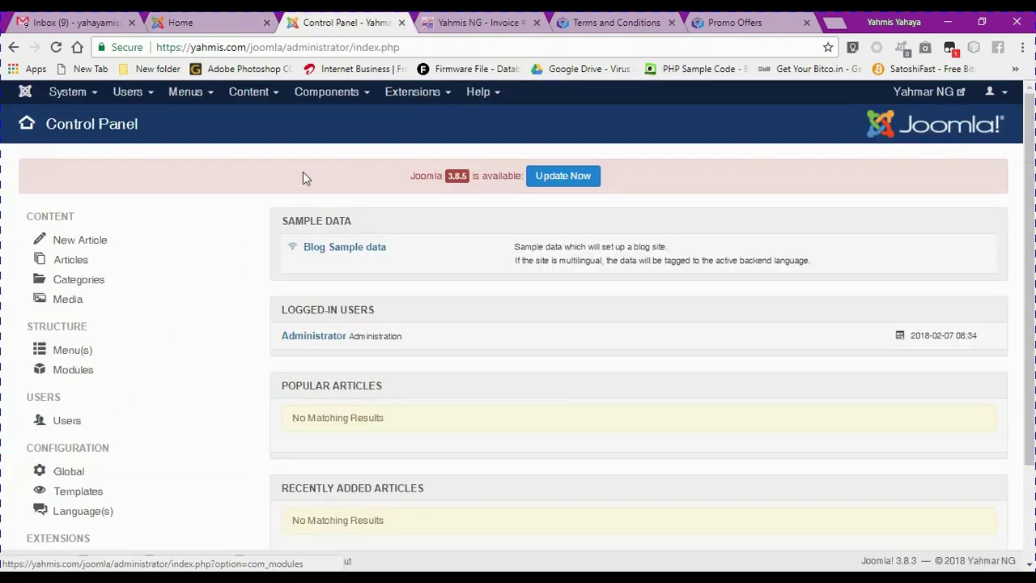
left_click(437, 95)
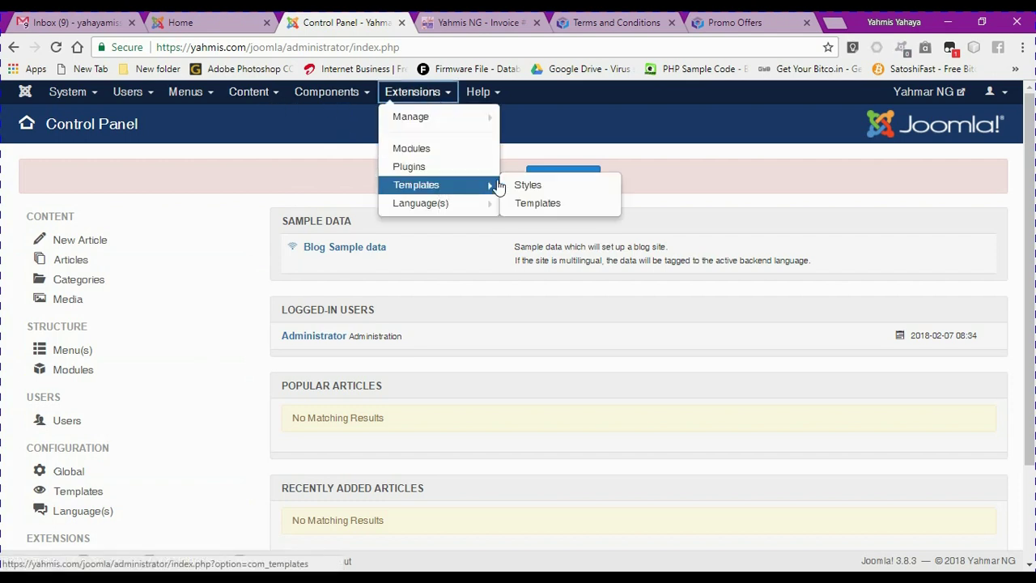
left_click(427, 189)
left_click(427, 186)
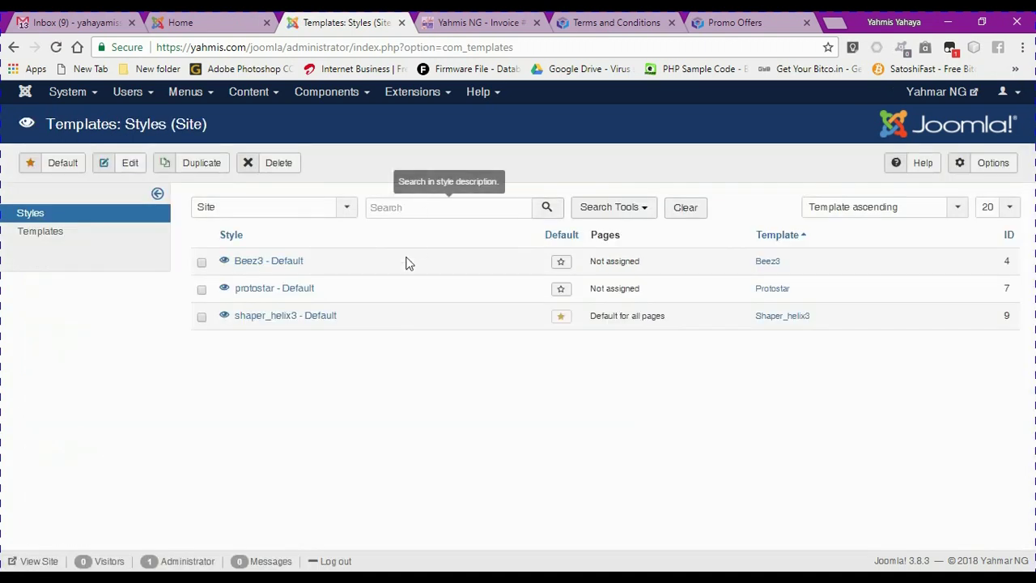
left_click(225, 317)
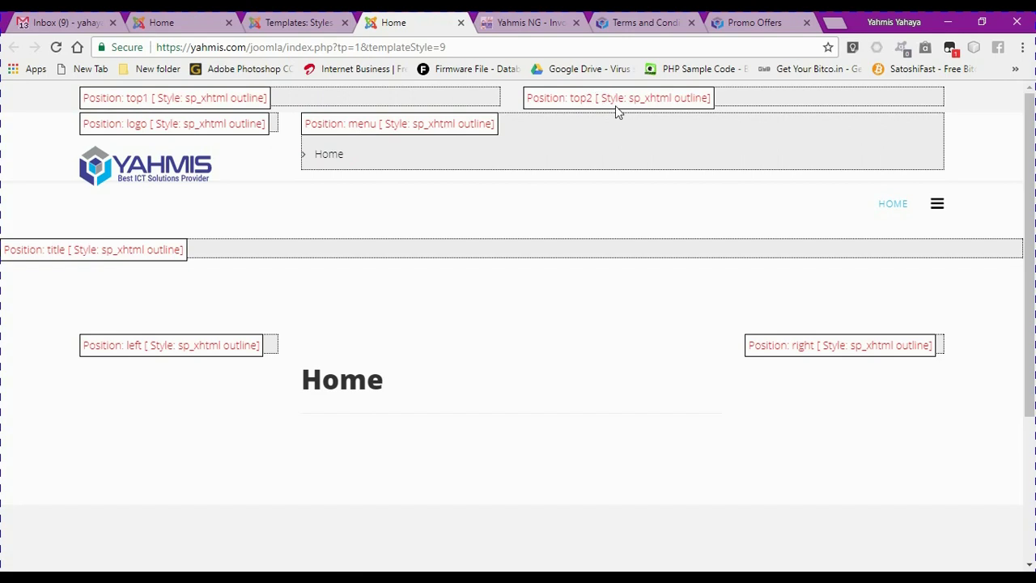
left_click_drag(1031, 170, 1032, 207)
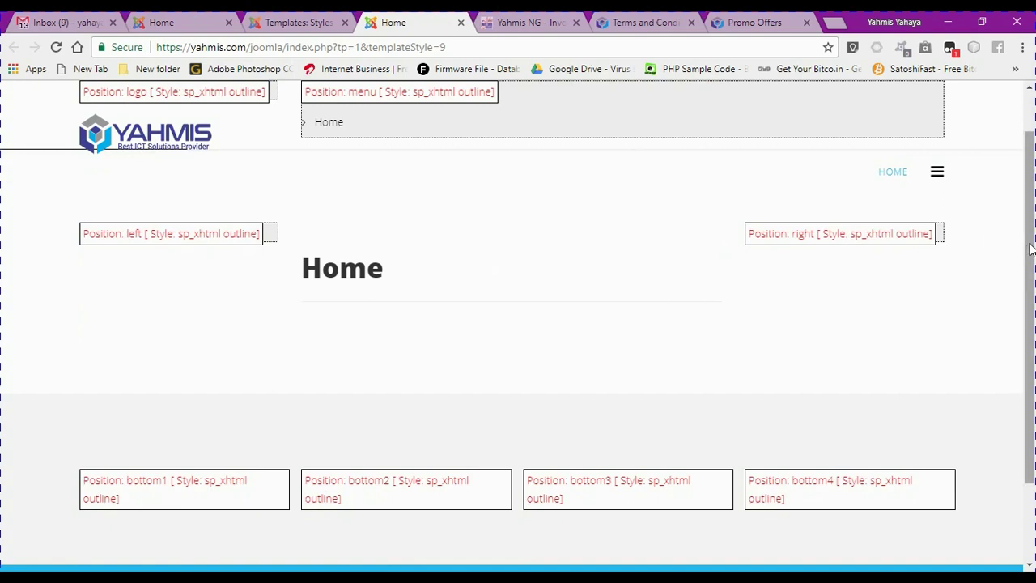
scroll(235, 368, "down", 2)
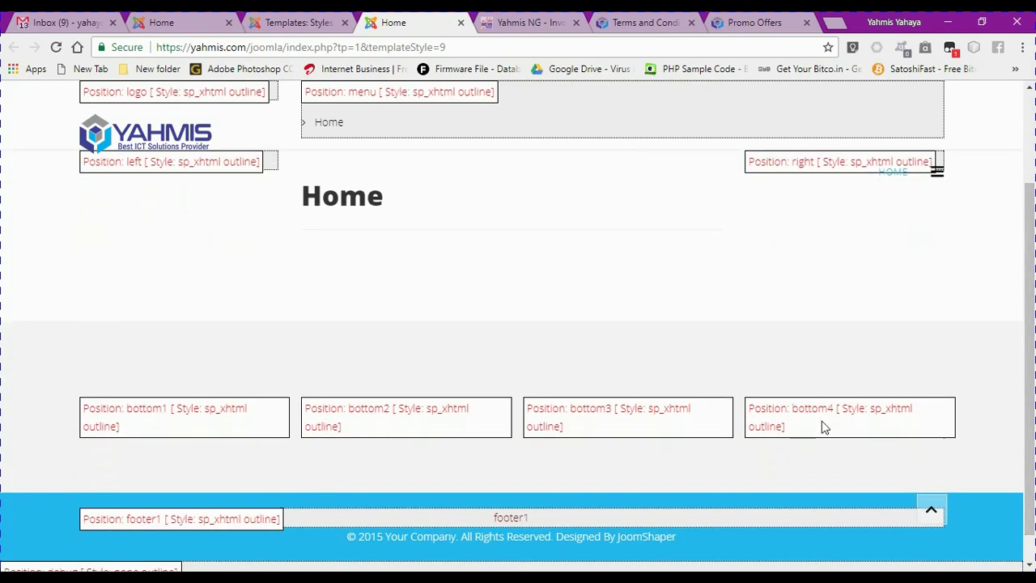
scroll(1029, 364, "down", 1)
scroll(1029, 365, "down", 1)
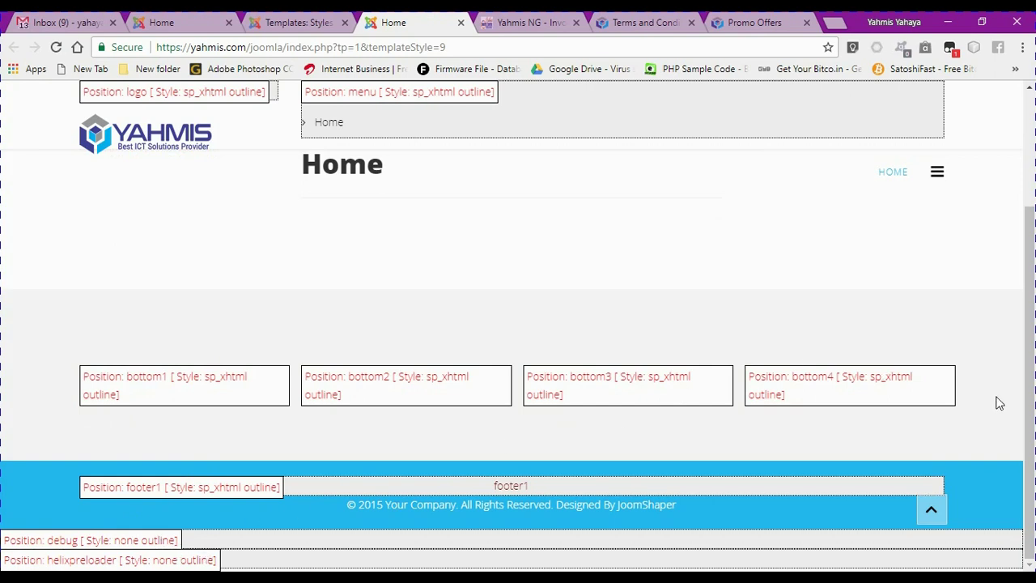
left_click_drag(1029, 413, 1027, 291)
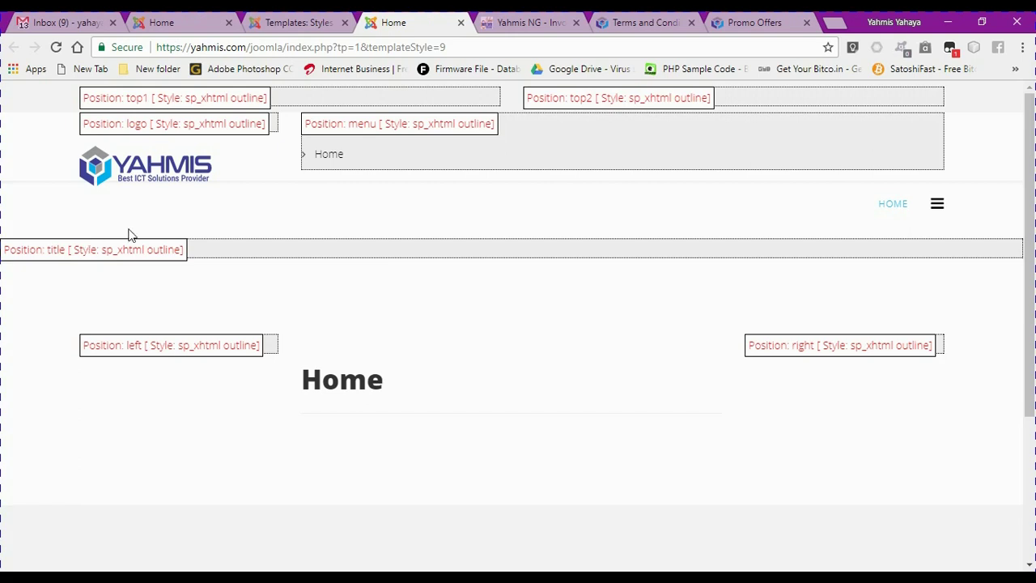
Open and close the site's off-canvas panel twice, ending on the Templates: Styles list
left_click(162, 22)
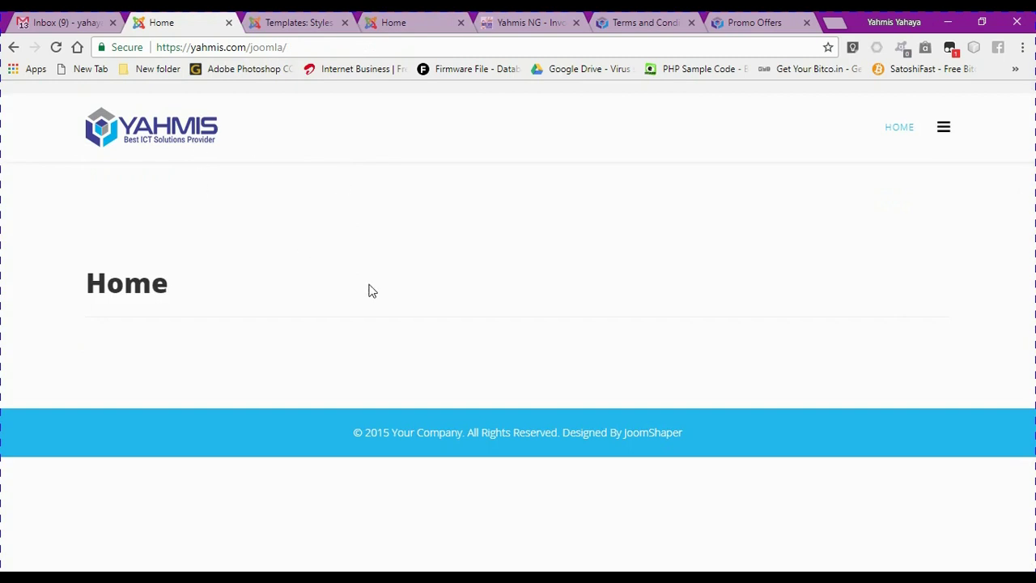
left_click(943, 130)
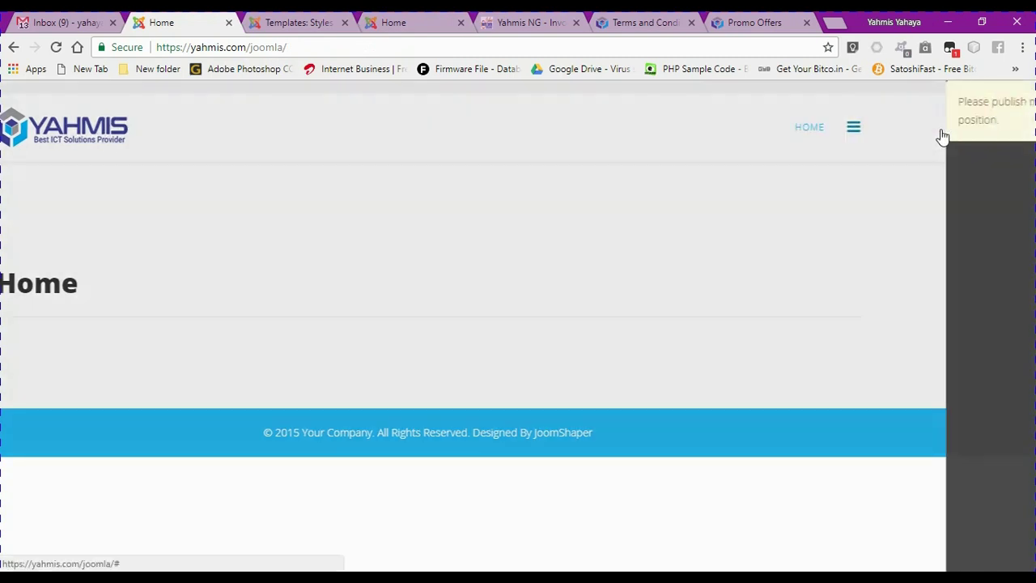
left_click(701, 127)
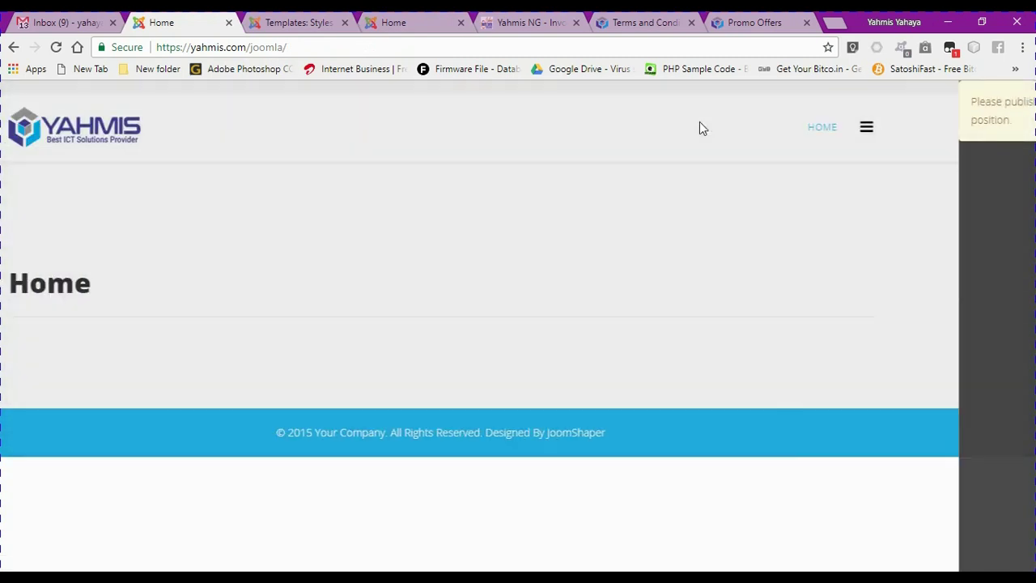
left_click(303, 22)
left_click(423, 20)
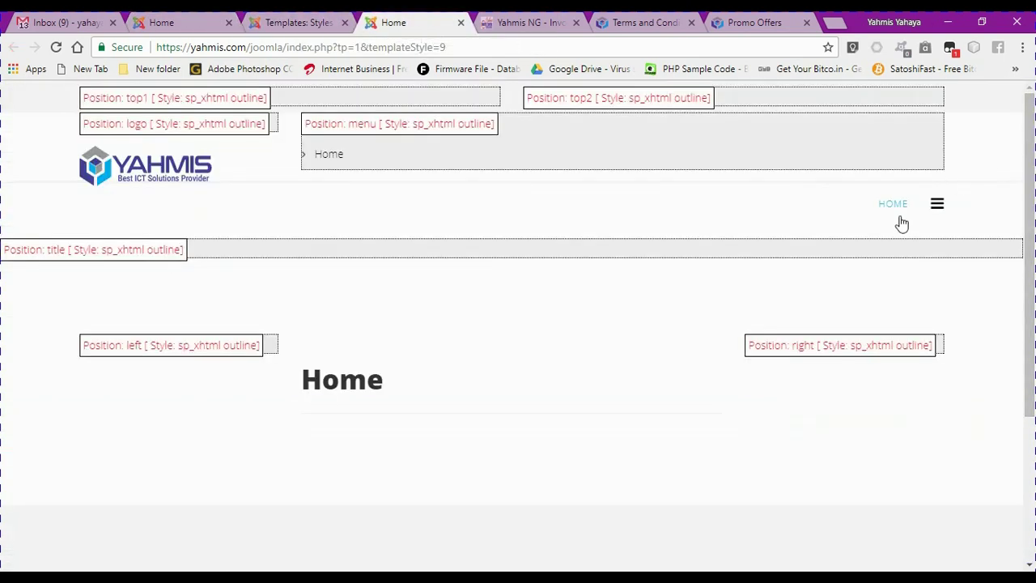
left_click(936, 205)
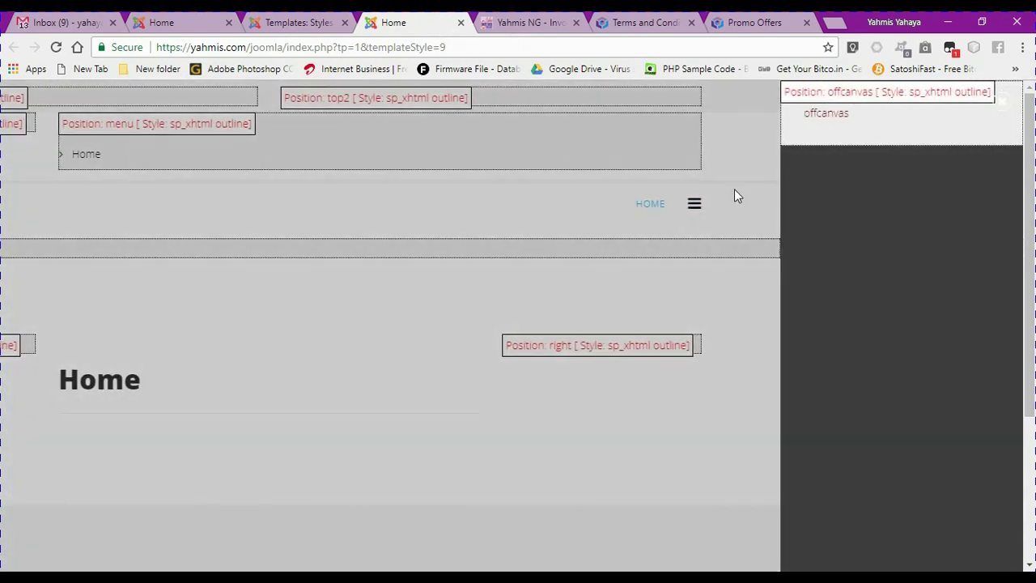
left_click(695, 204)
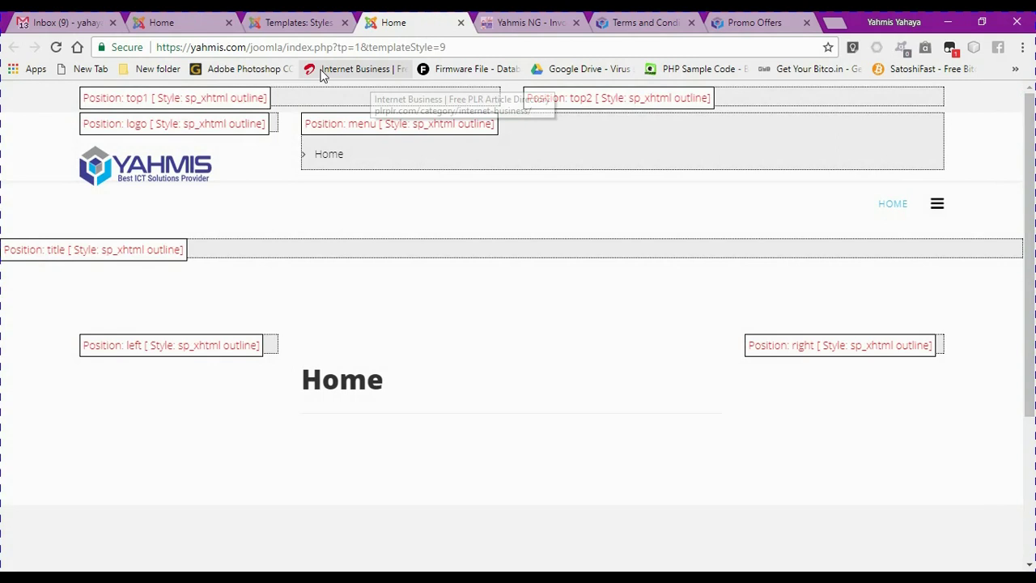
left_click(290, 19)
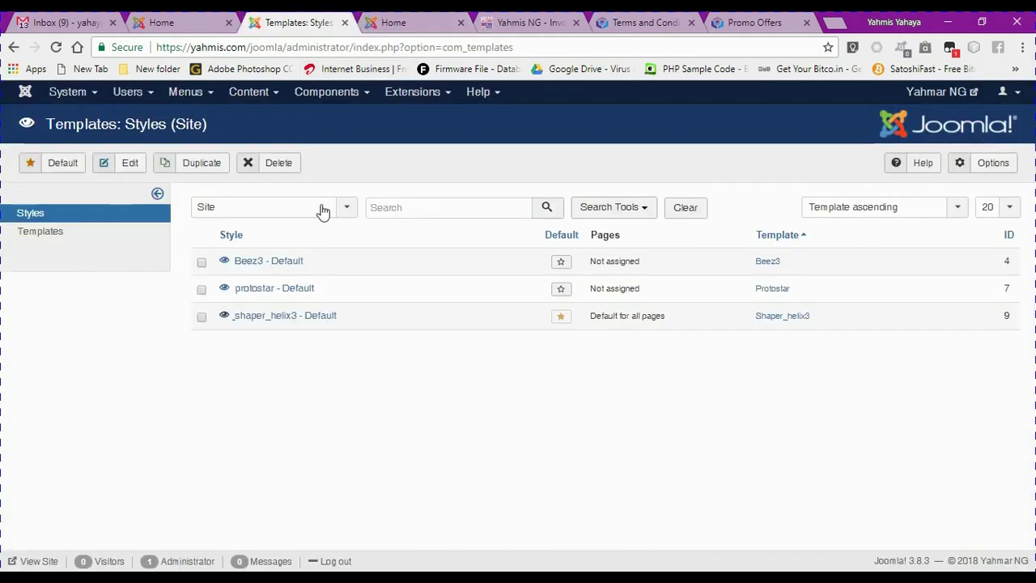
Load Extensions > Modules in the admin tab, then view the front-end module-position preview
left_click(446, 94)
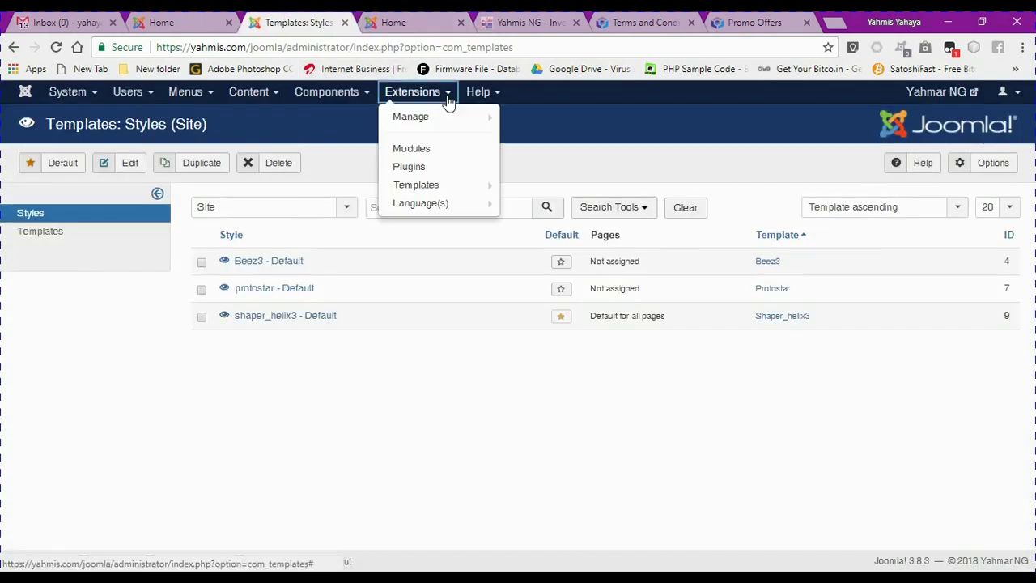
left_click(424, 150)
left_click(396, 24)
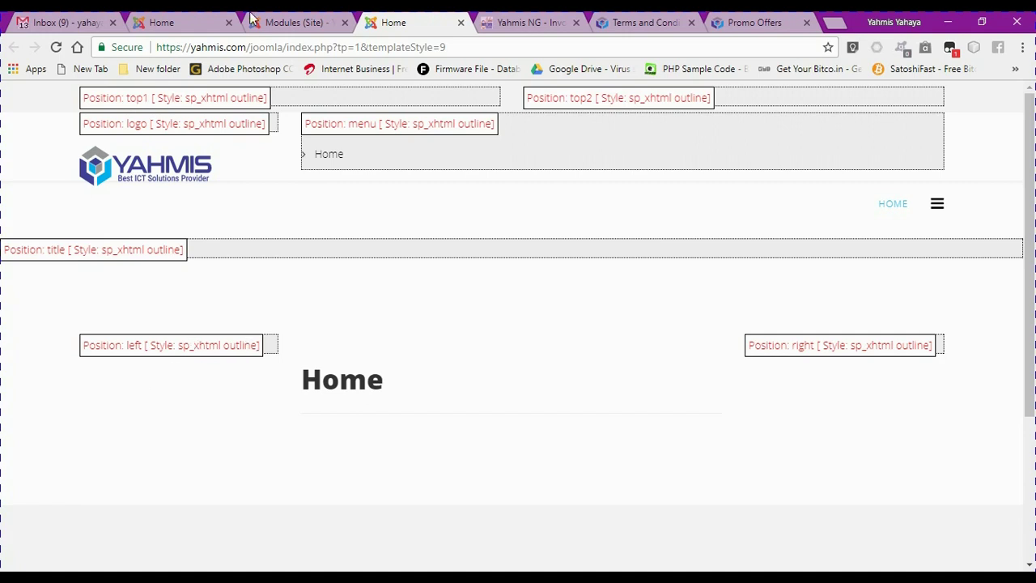
Compare the Modules (Site) list with the front-end positions, ending on the modules list
left_click(274, 24)
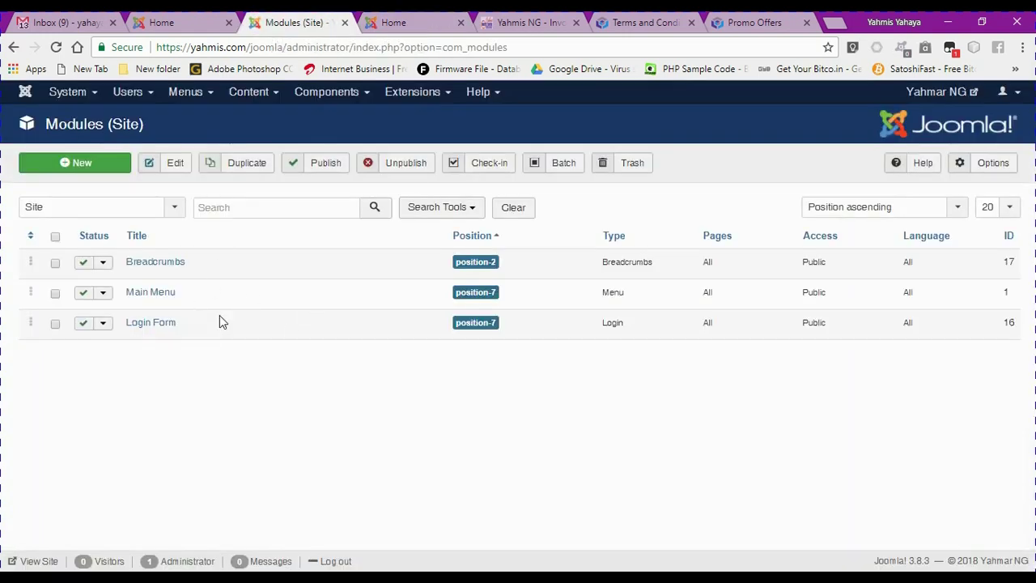
left_click(405, 25)
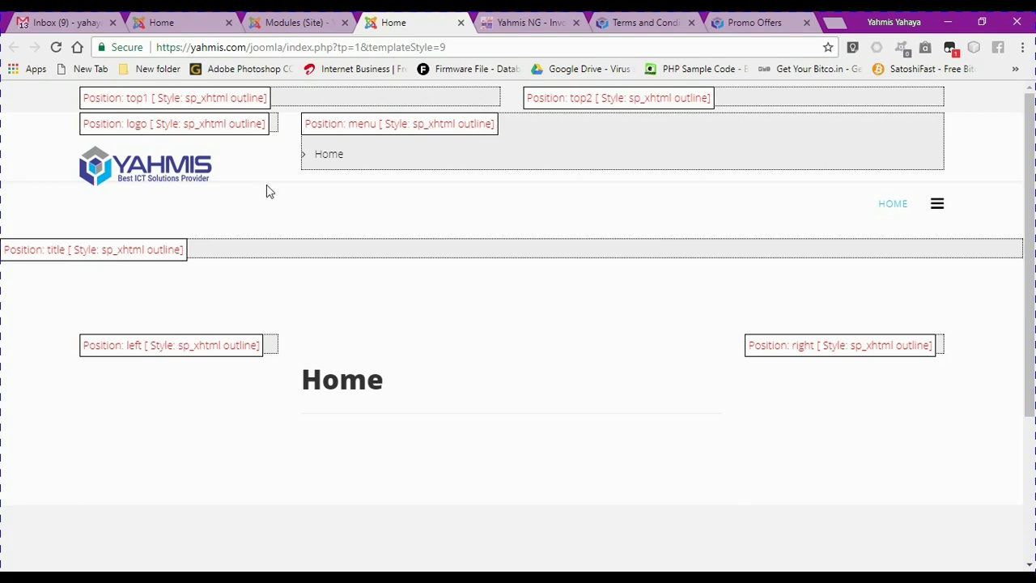
left_click(299, 25)
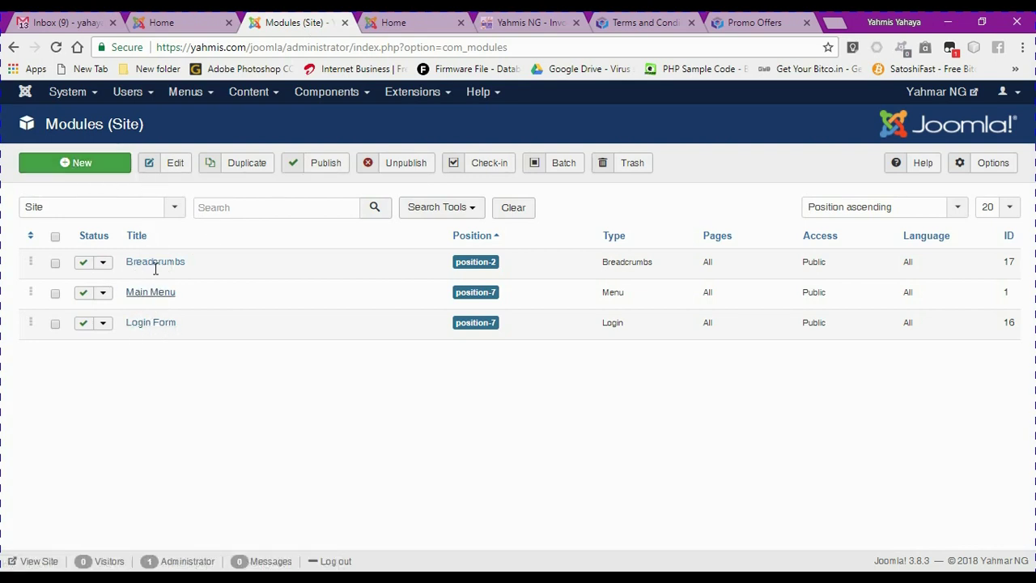
left_click(141, 331)
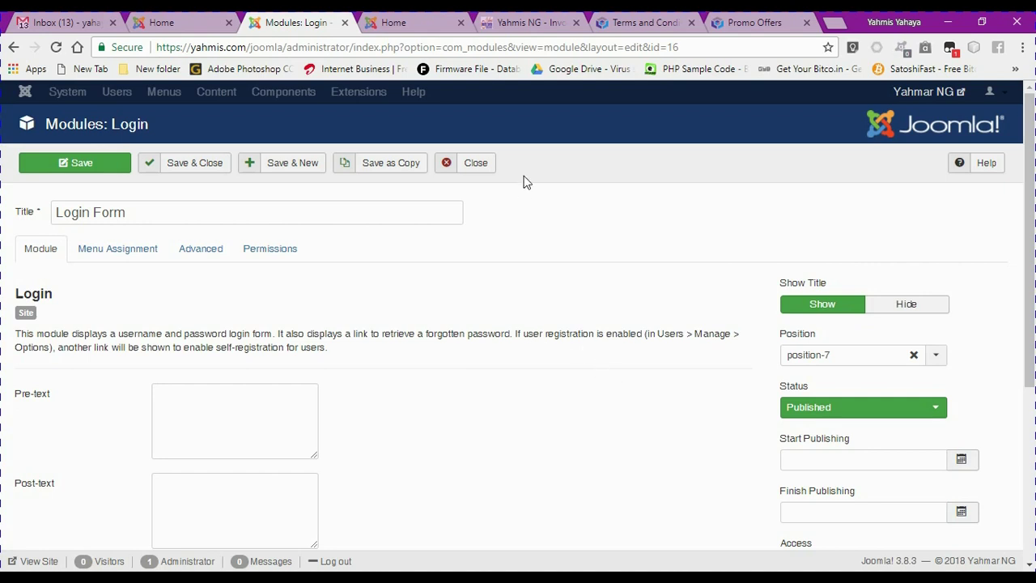
left_click(476, 163)
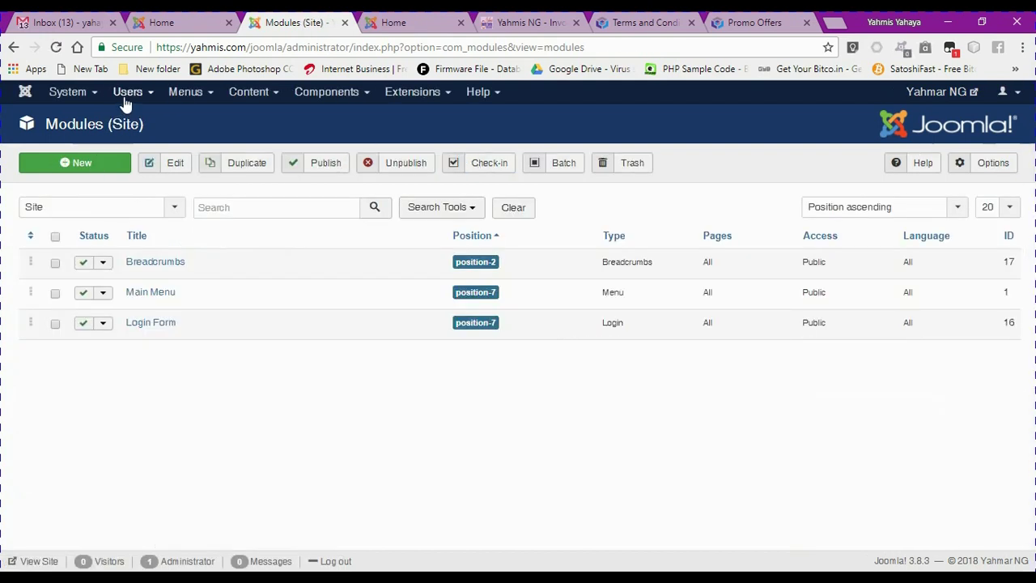
left_click(127, 94)
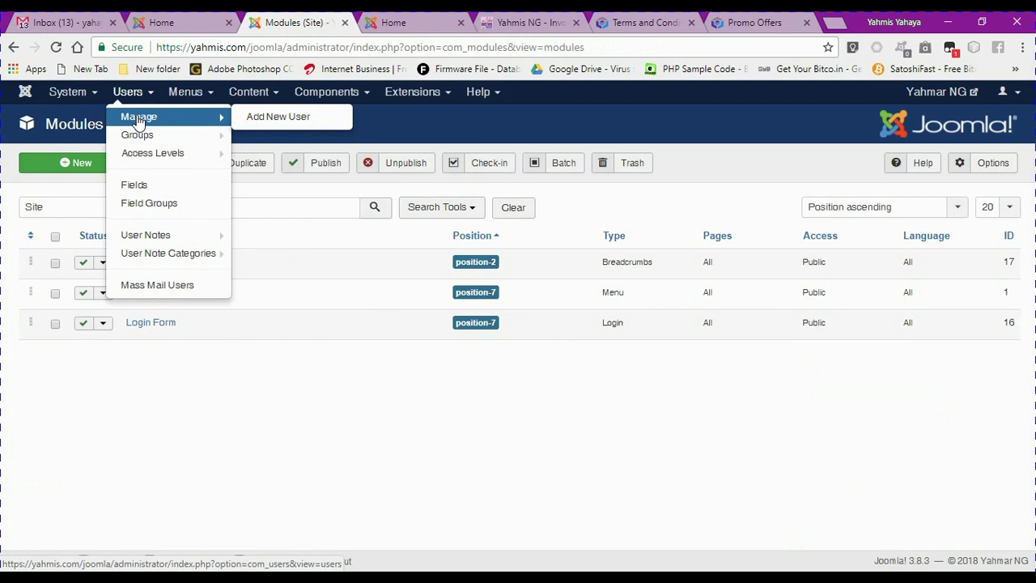
left_click(129, 113)
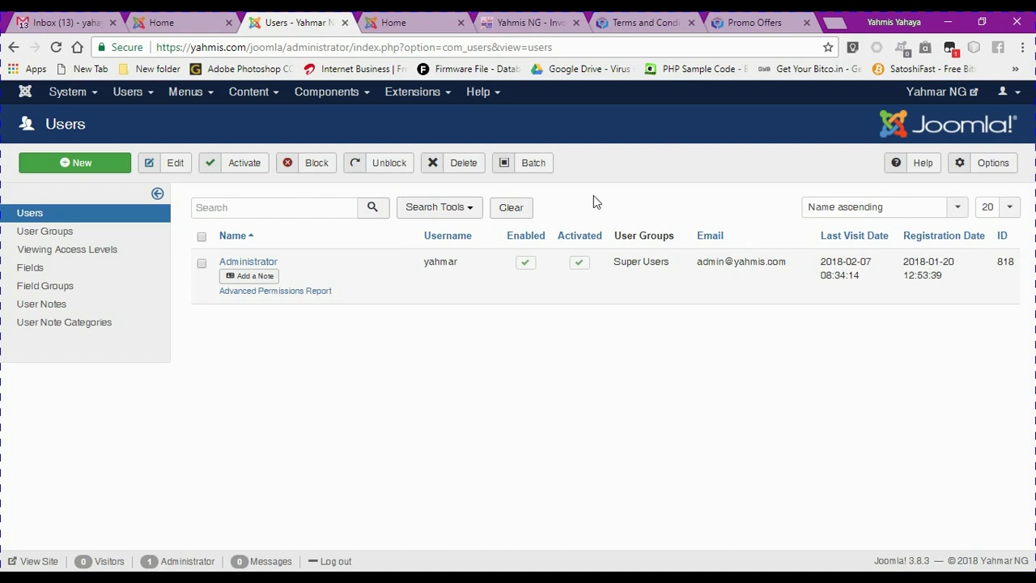
left_click(418, 94)
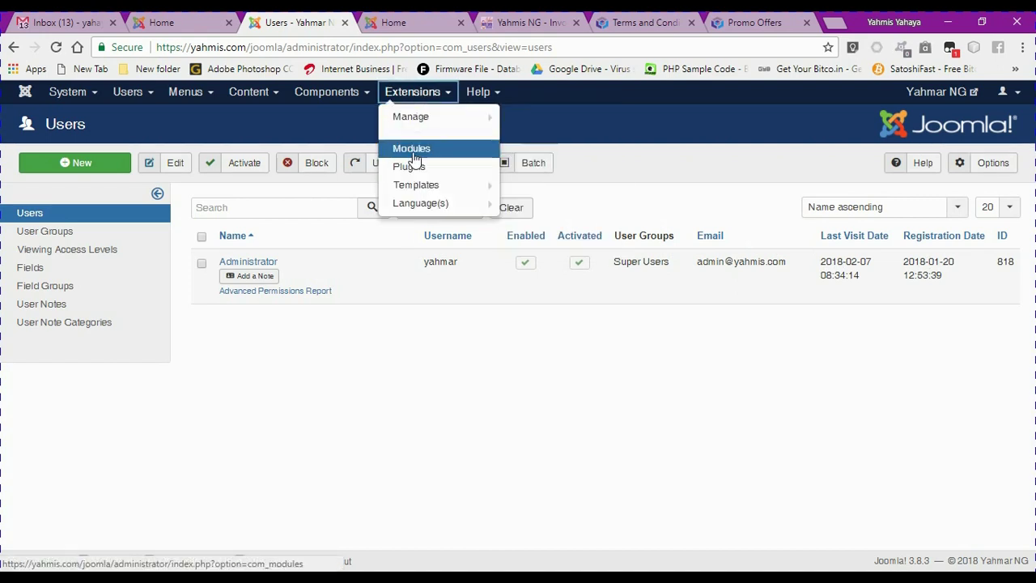
left_click(412, 150)
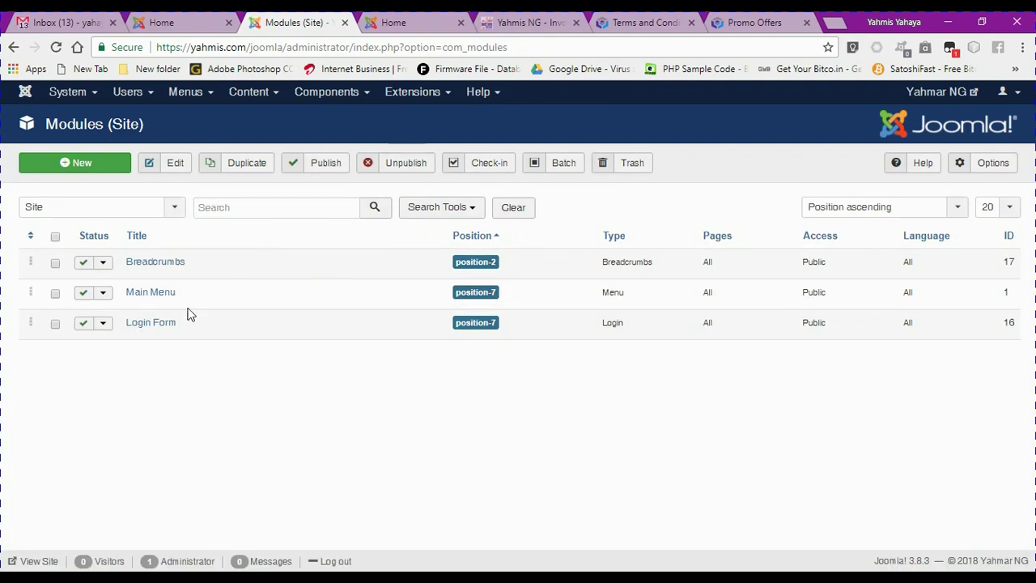
Open the Login Form module editor, check the front-end positions preview, and come back
left_click(162, 323)
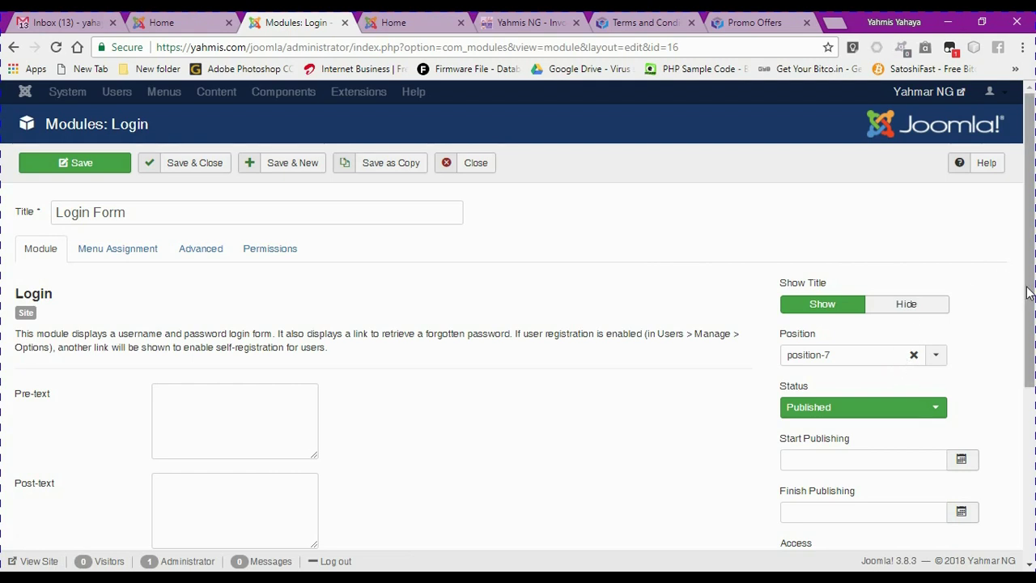
left_click_drag(1026, 297, 1025, 327)
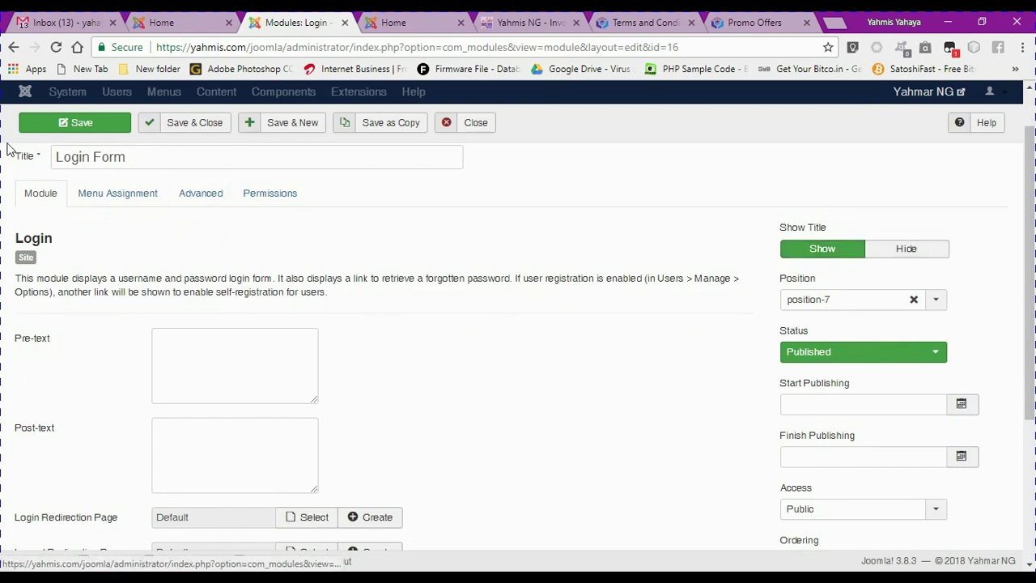
left_click(405, 22)
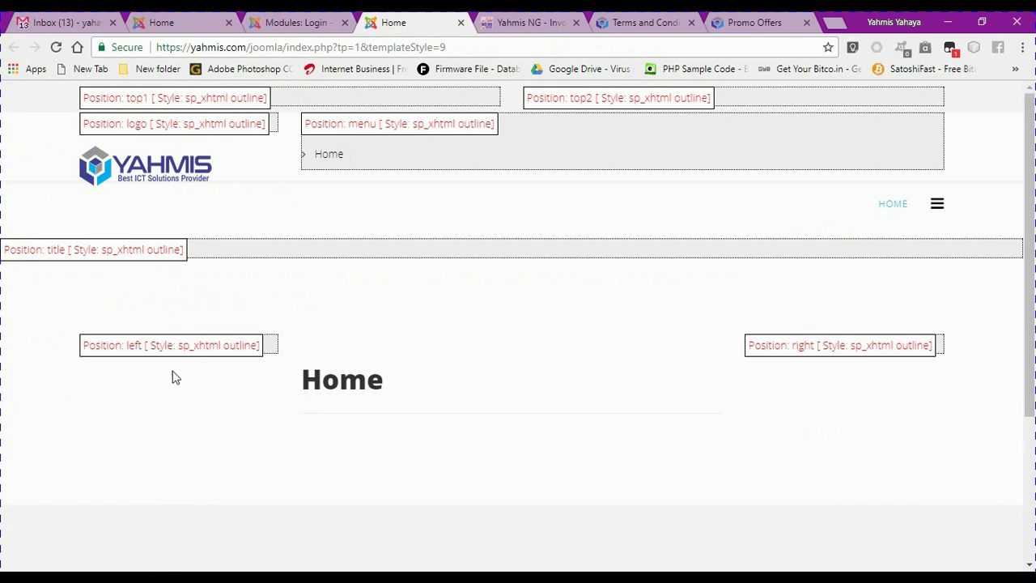
left_click(267, 23)
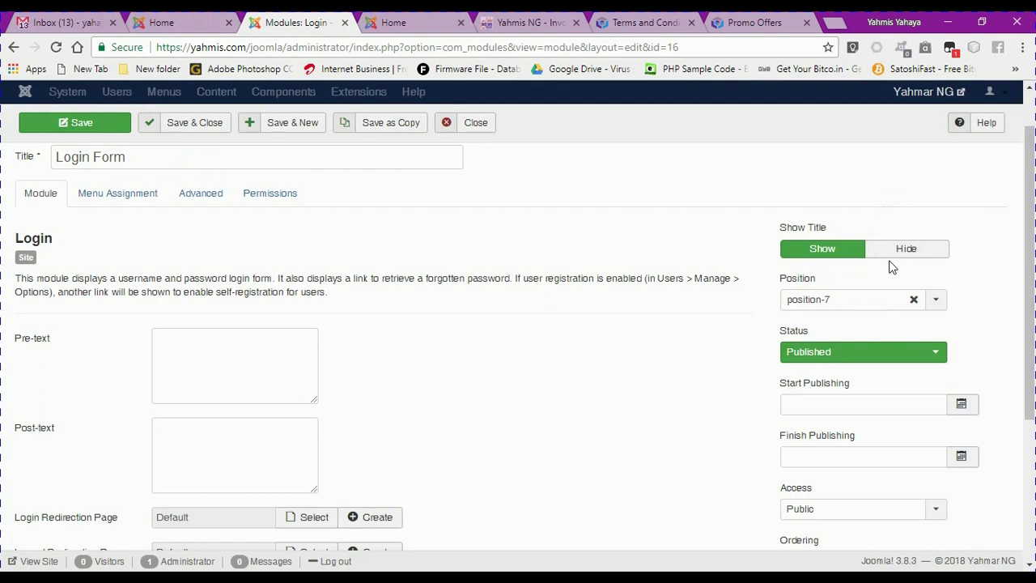
Change the Login Form module's position from position-7 to Left [left]
left_click(913, 301)
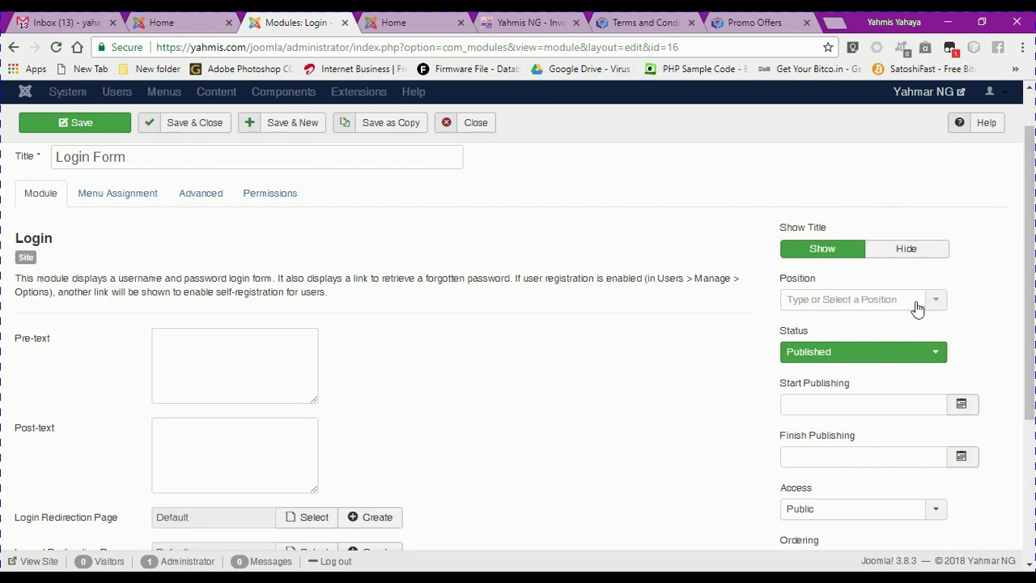
left_click(939, 303)
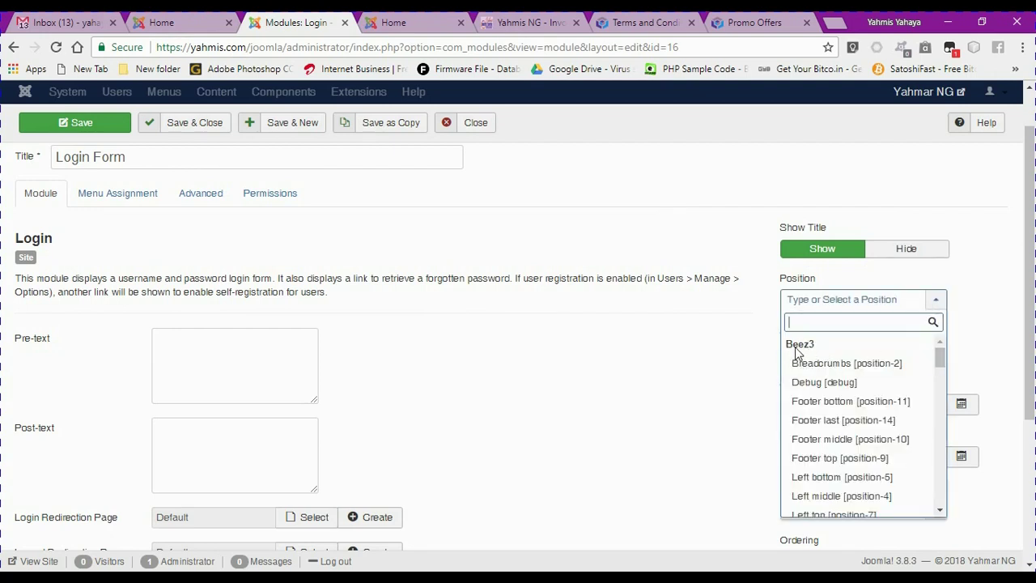
left_click_drag(942, 354, 937, 431)
mouse_move(937, 433)
left_mouse_down()
mouse_move(938, 496)
mouse_move(939, 451)
left_mouse_up()
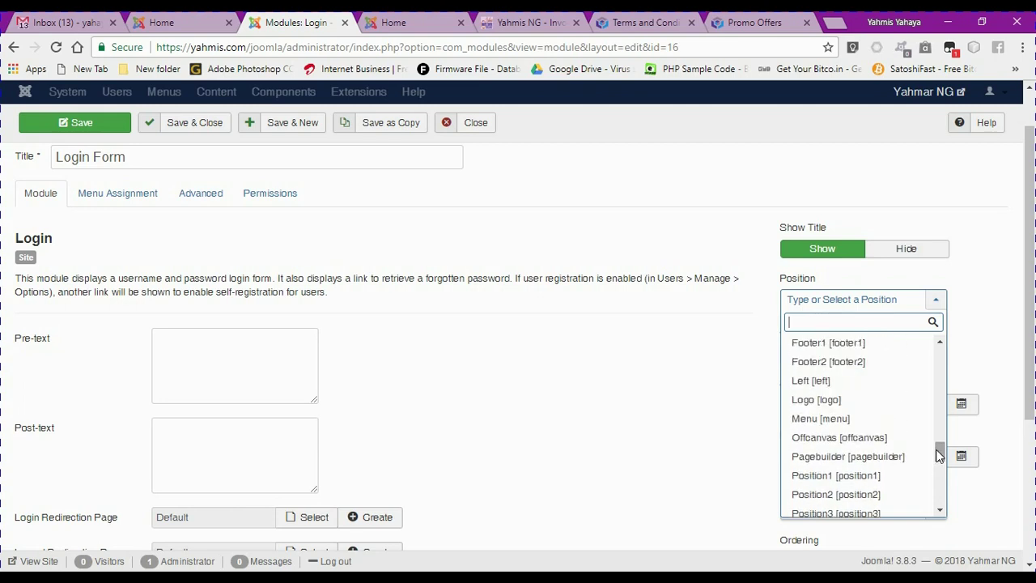
left_click(814, 384)
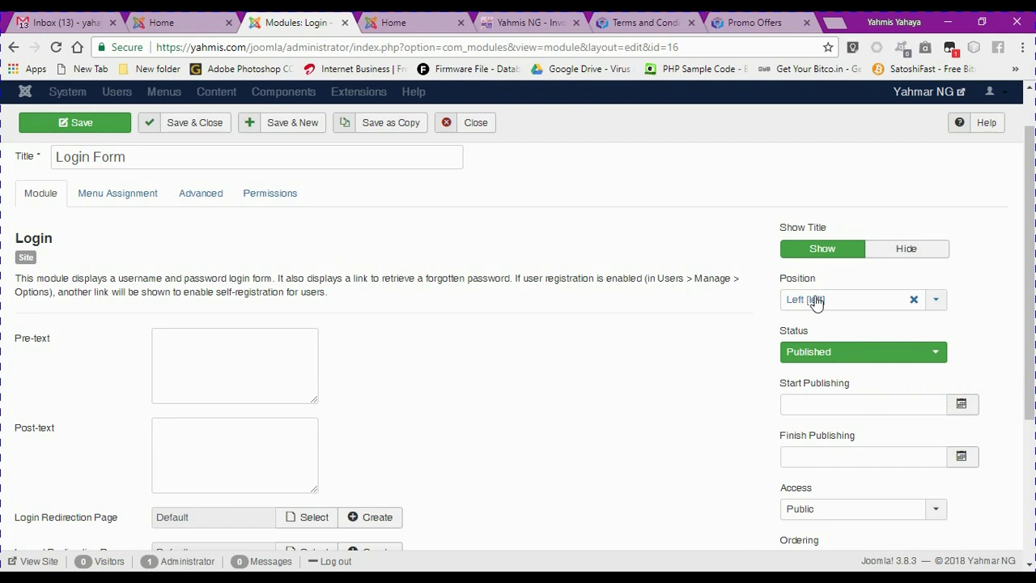
Keep the Login module Published and its greeting showing the user's name
left_click_drag(1028, 254, 1028, 322)
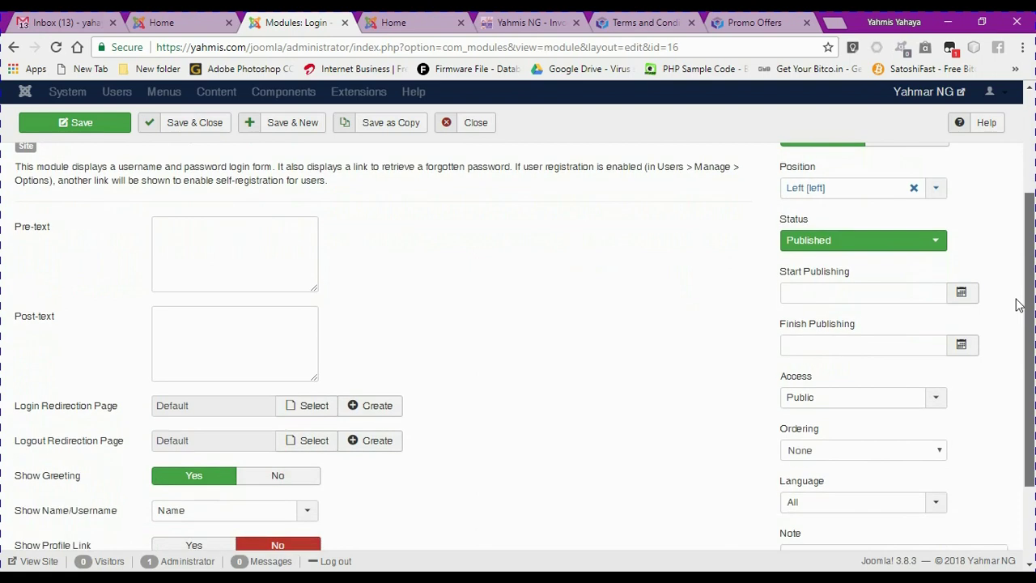
left_click(797, 241)
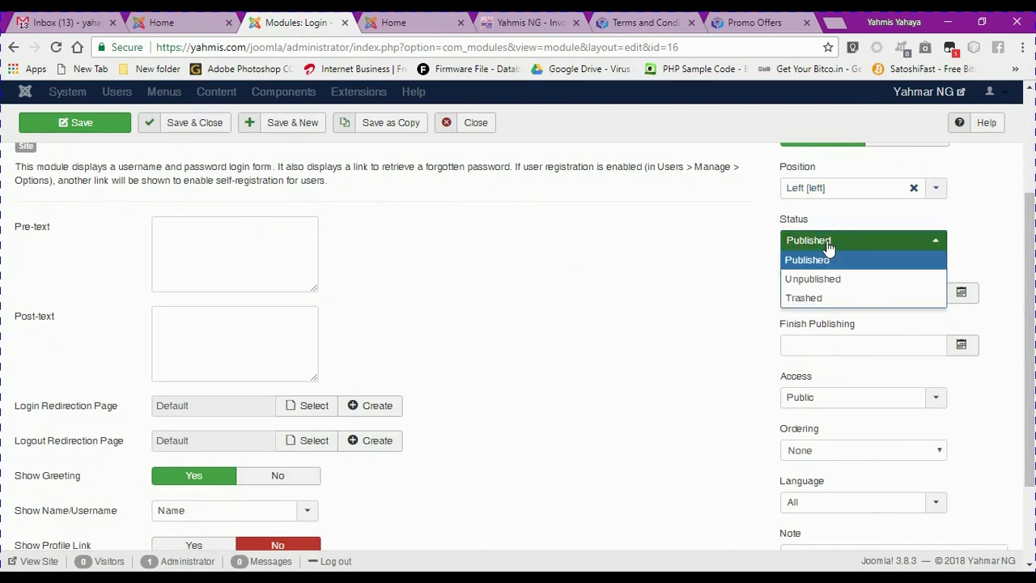
left_click(775, 242)
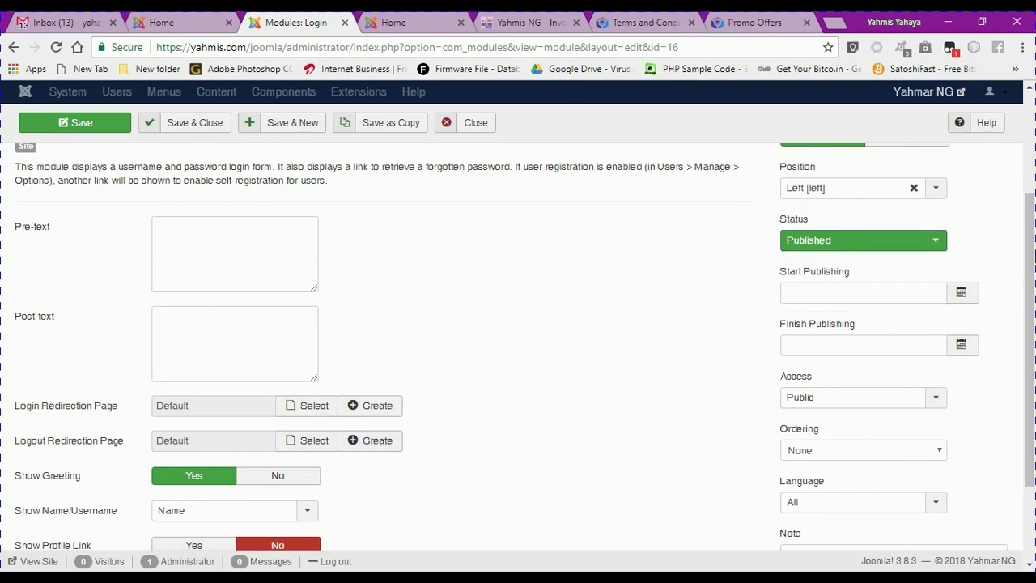
left_click_drag(1030, 267, 1030, 308)
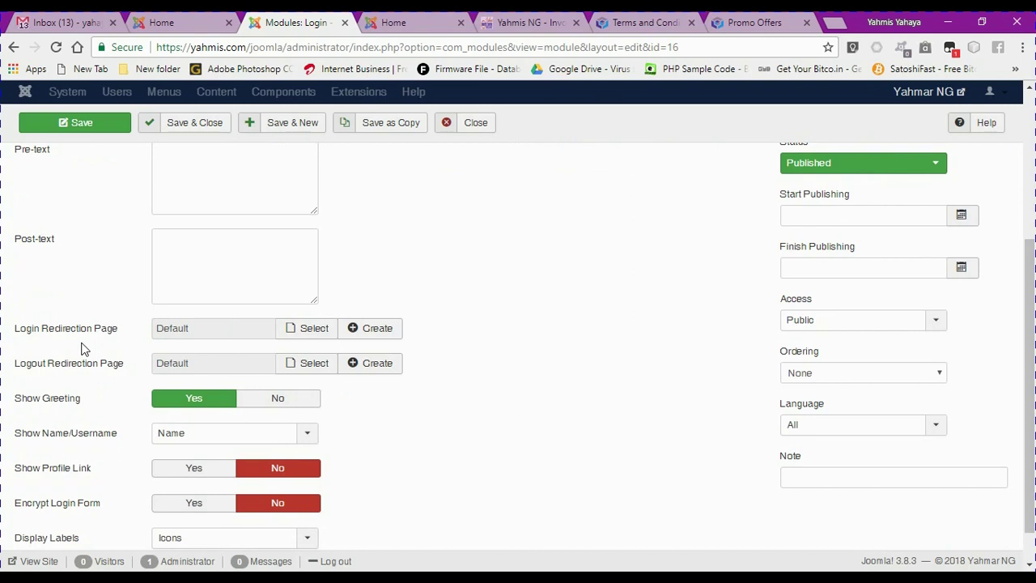
mouse_move(62, 372)
mouse_move(54, 402)
left_click(305, 441)
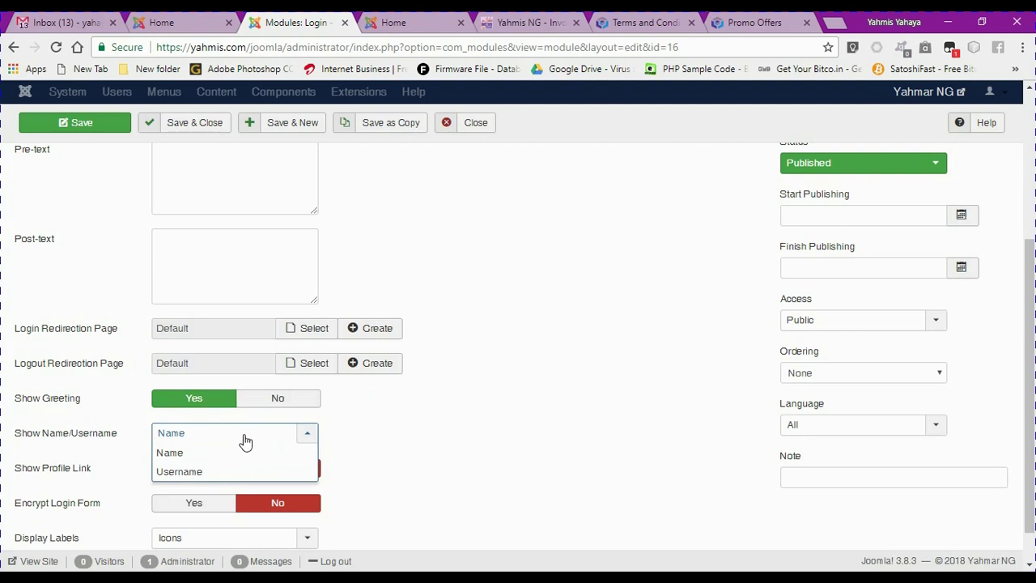
left_click(452, 435)
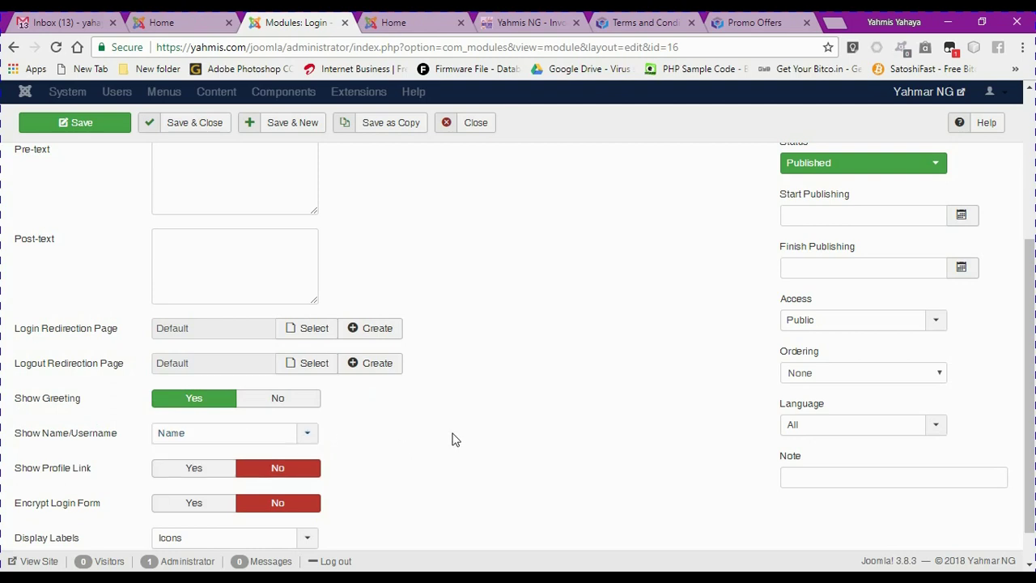
Switch Display Labels from Icons to Text and scroll back to the top
mouse_move(57, 473)
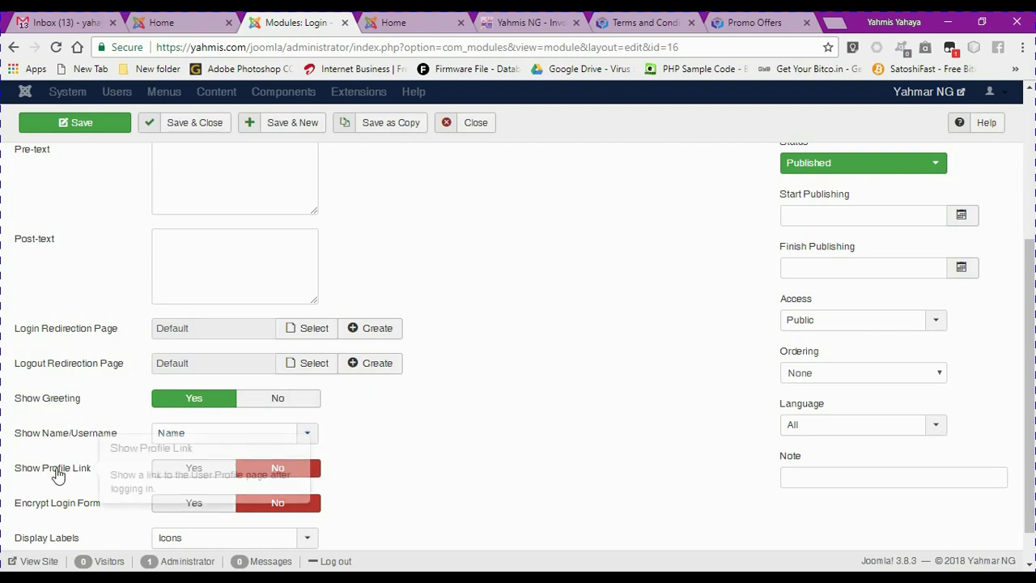
mouse_move(53, 516)
left_click_drag(1031, 300, 1030, 343)
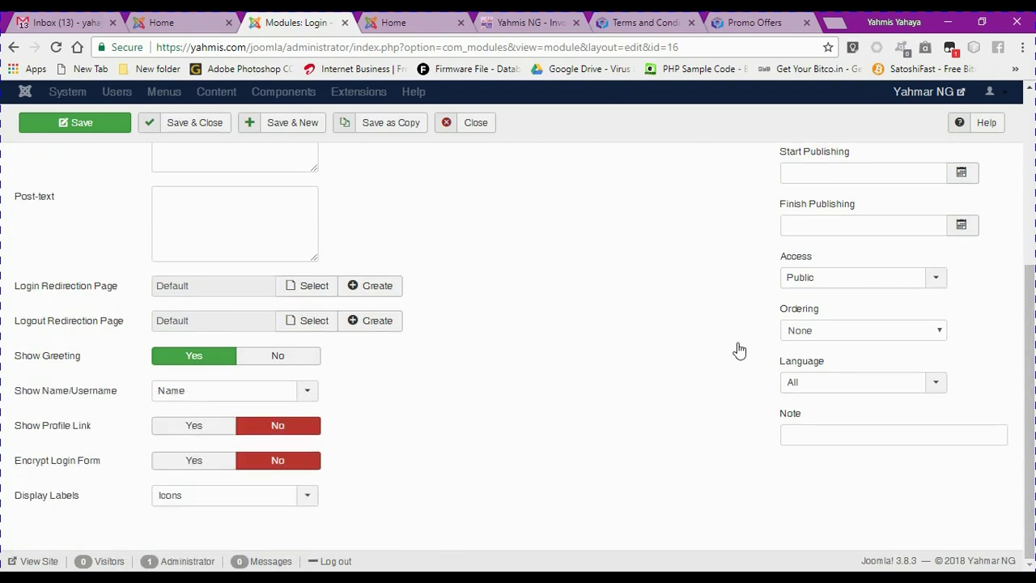
left_click(176, 501)
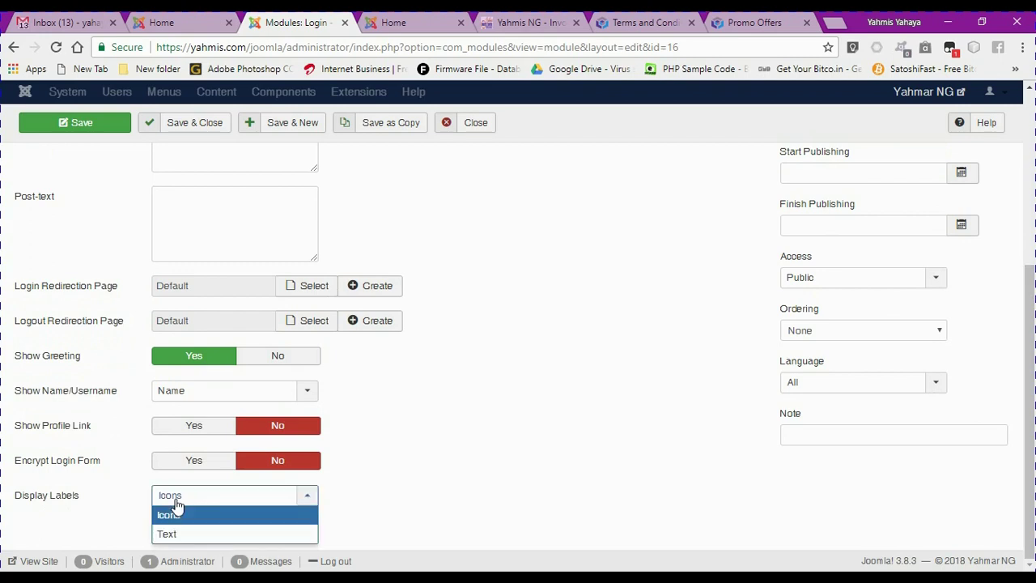
left_click(173, 534)
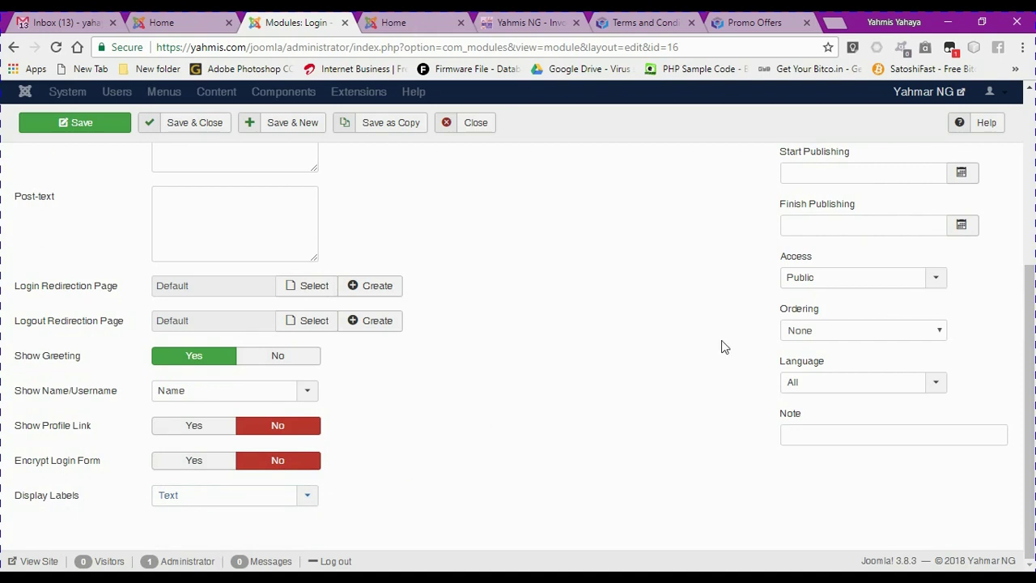
left_click_drag(1029, 354, 994, 220)
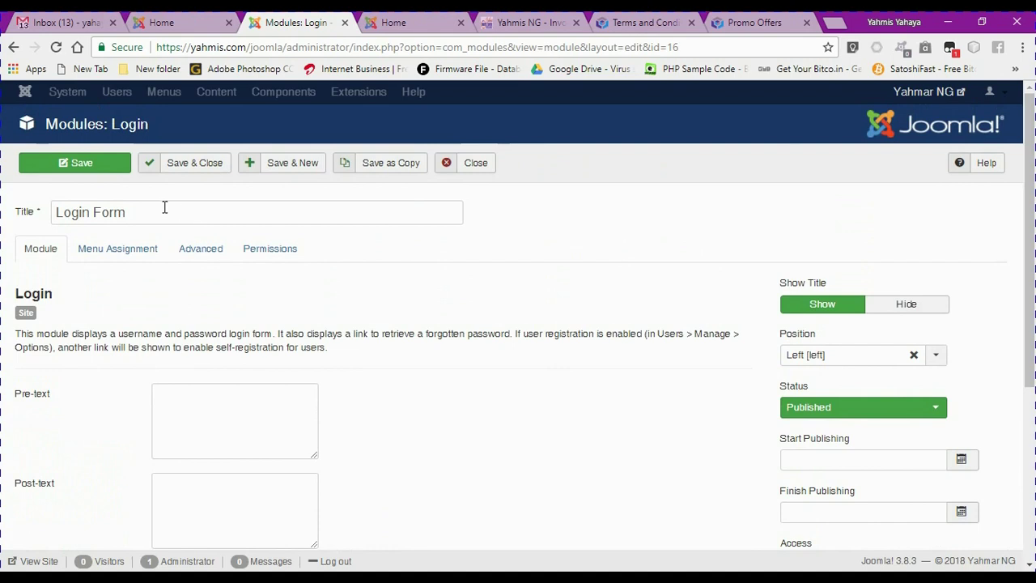
left_click(109, 259)
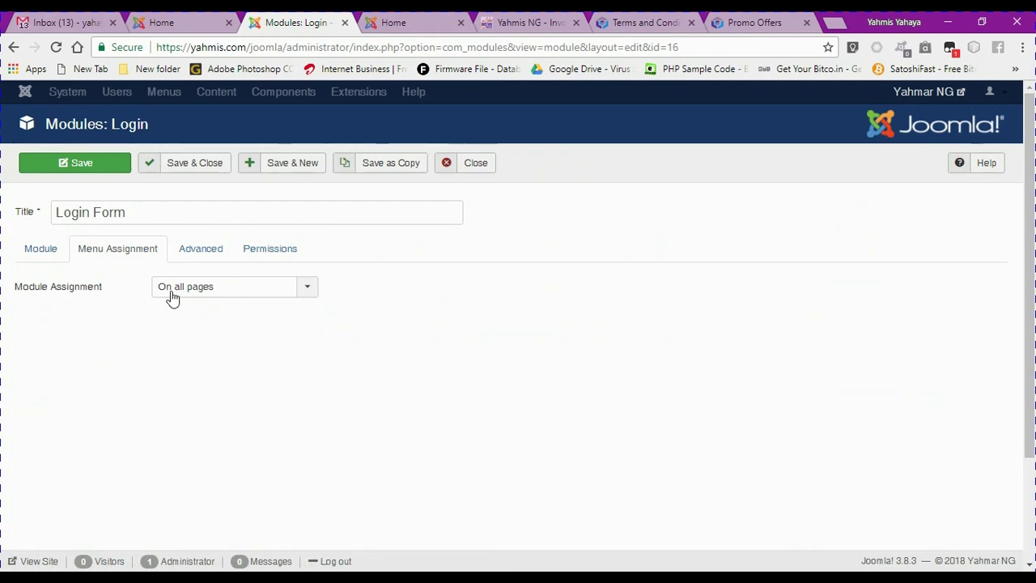
left_click(172, 296)
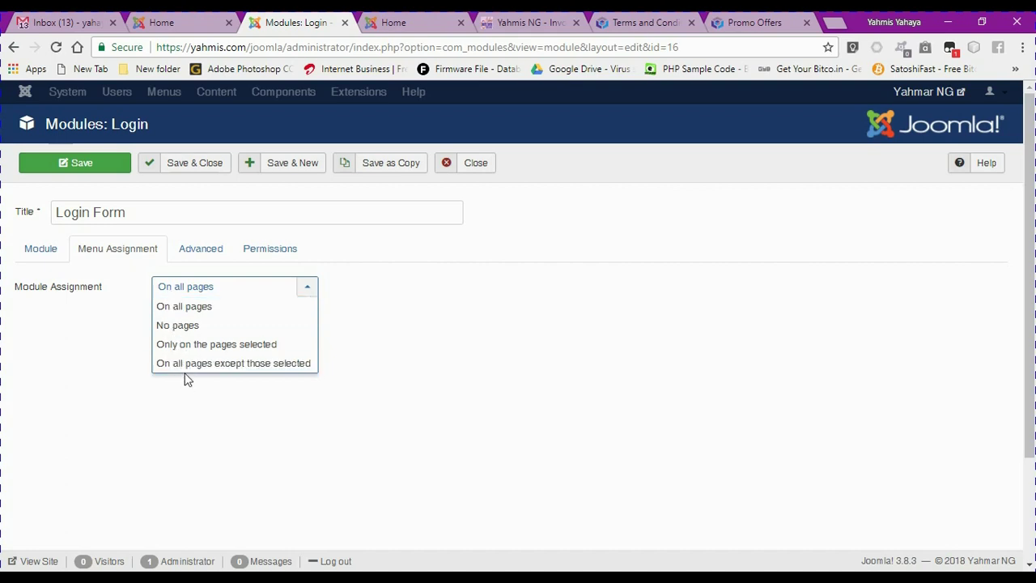
left_click(190, 255)
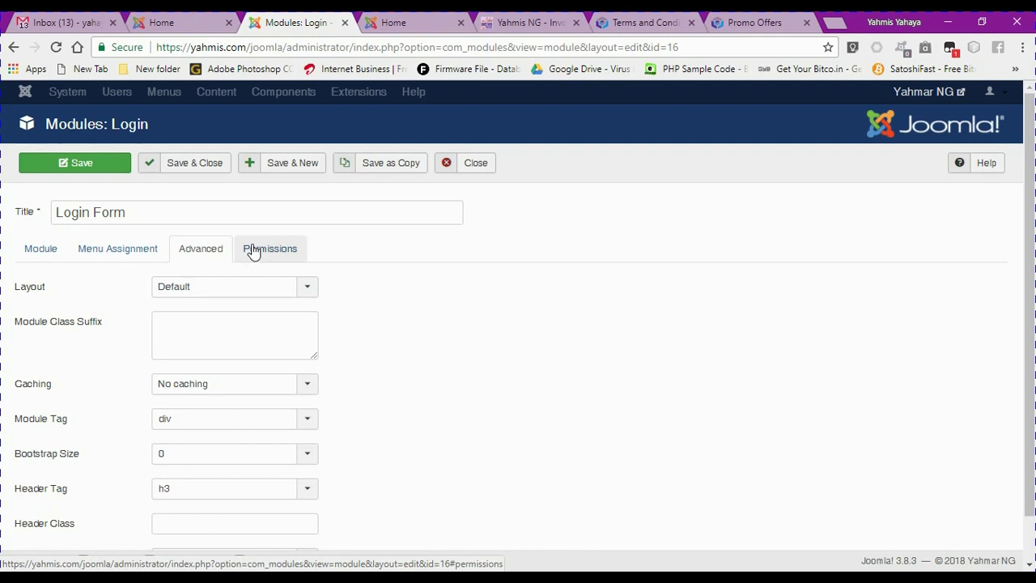
left_click(253, 252)
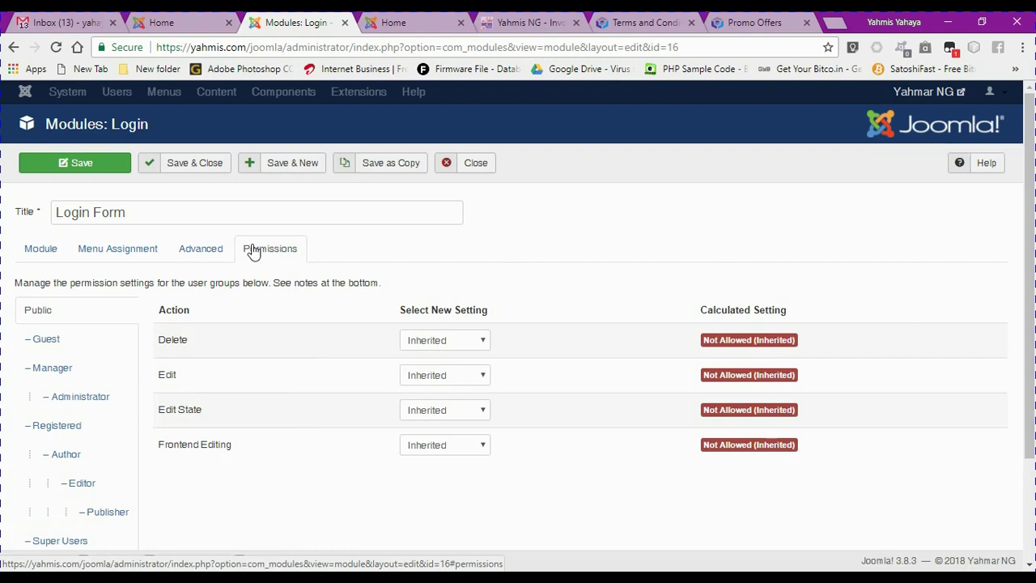
left_click(32, 253)
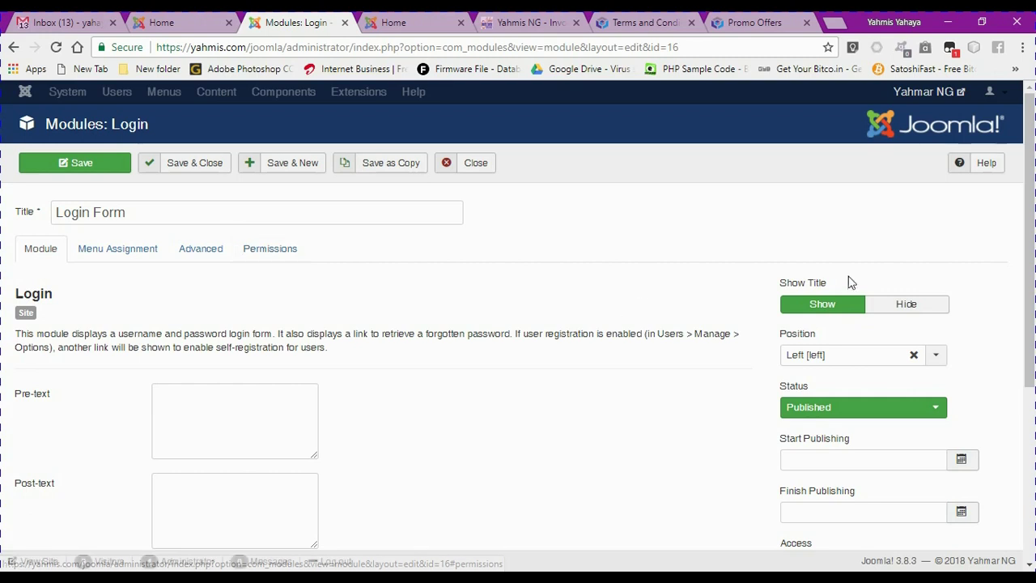
Save the Login Form module and reload the front-end Home page via the site logo
left_click(94, 172)
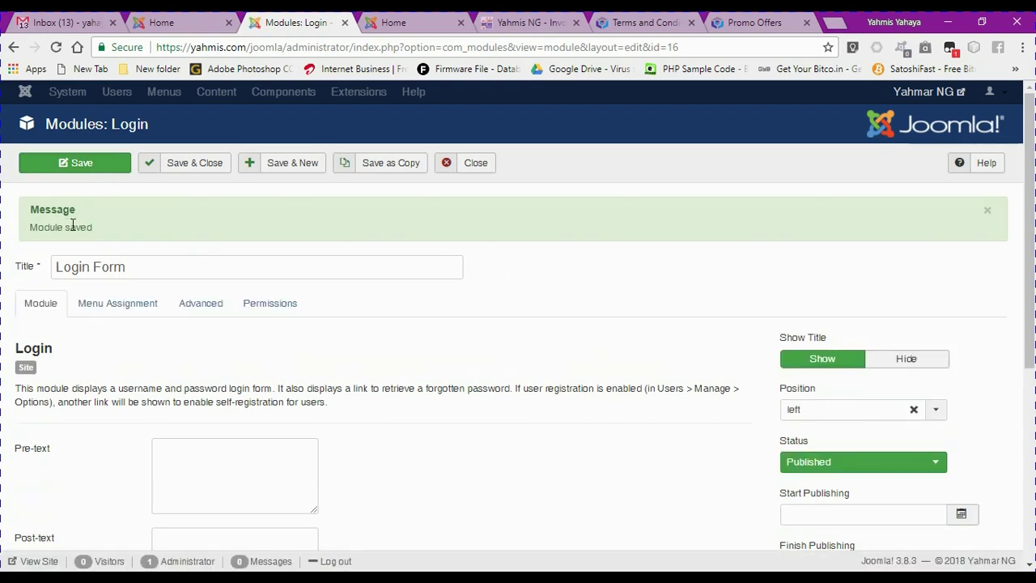
left_click(159, 25)
left_click(156, 139)
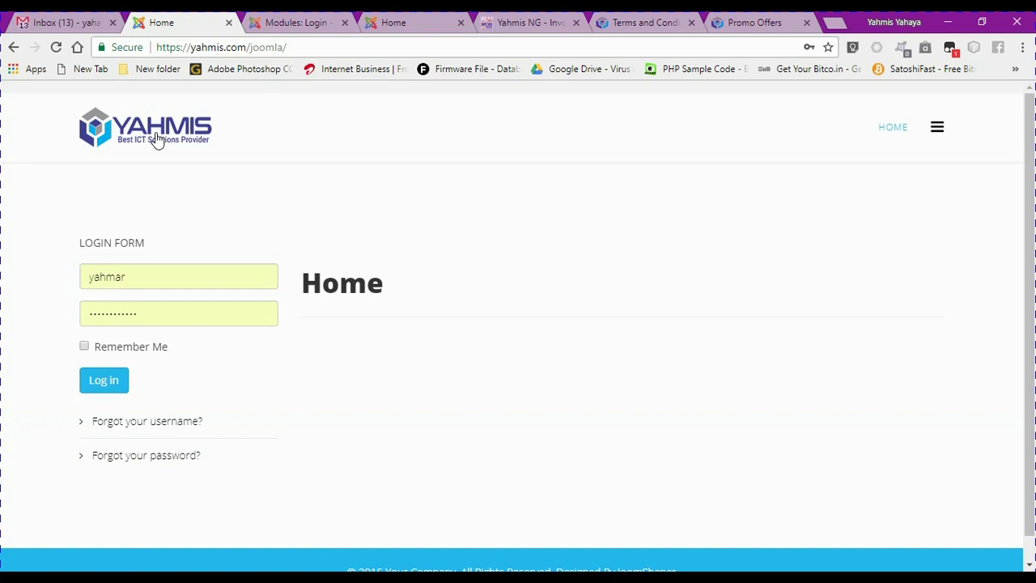
Log into the public site, log back out, and open the 'Forgot your username?' page
left_click(110, 391)
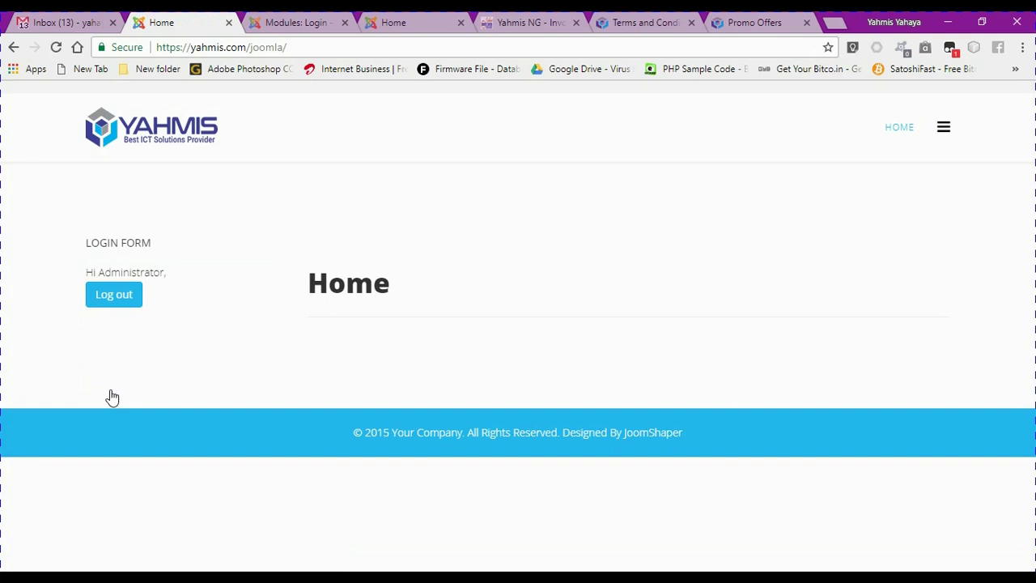
left_click(118, 301)
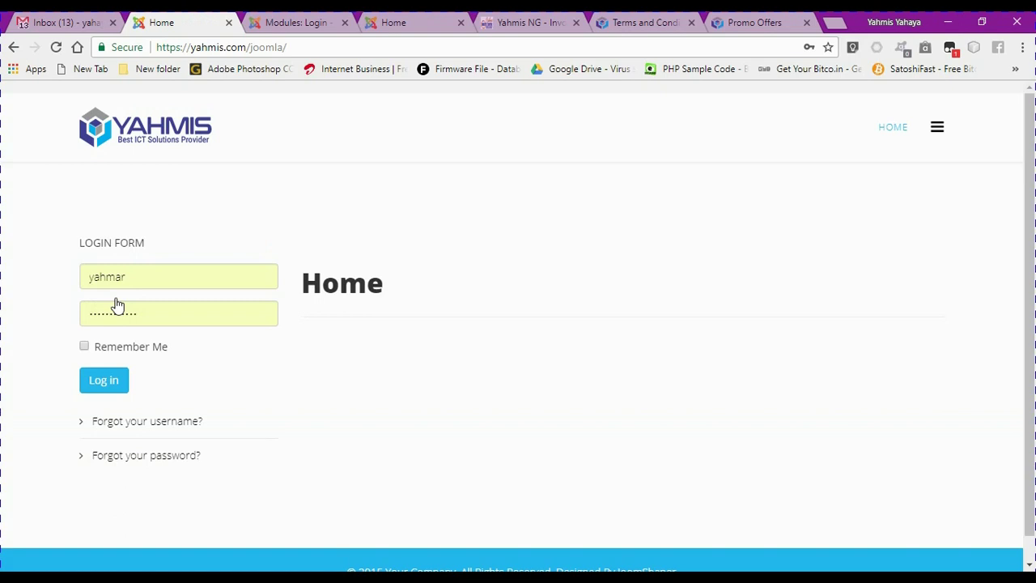
left_click(147, 437)
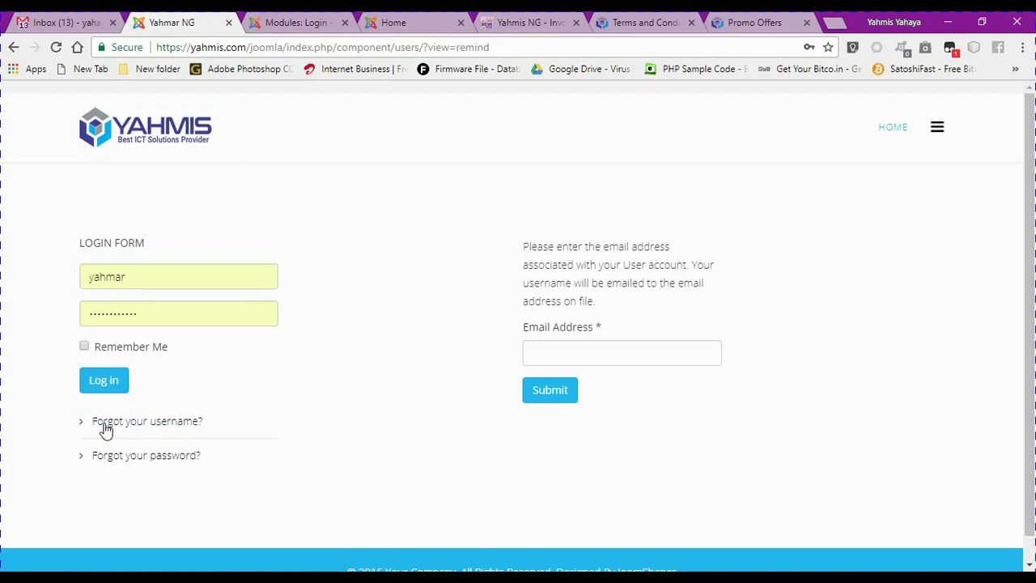
View the 'Forgot your password?' page, log in and out, then return to Home
left_click(132, 458)
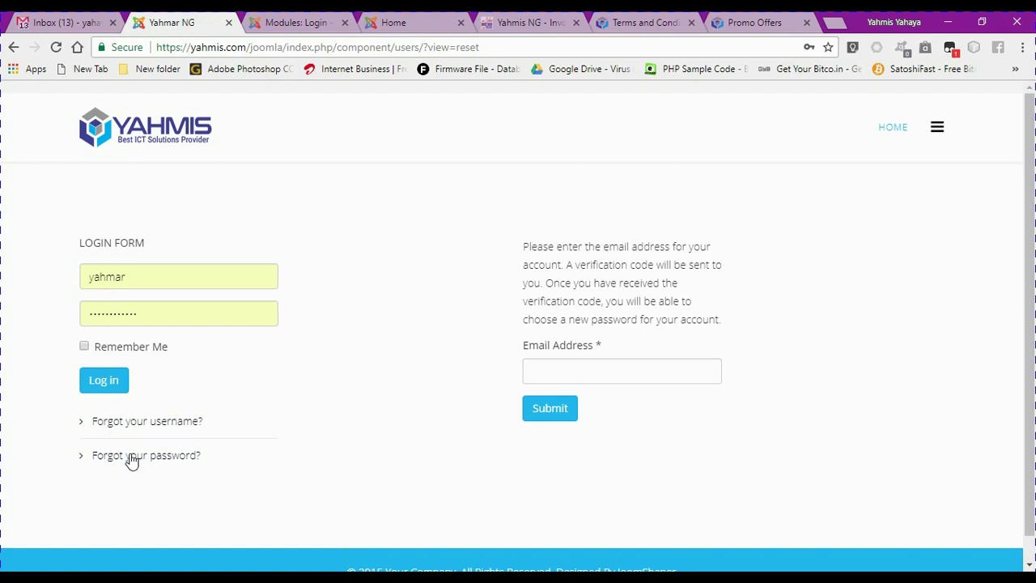
left_click(103, 374)
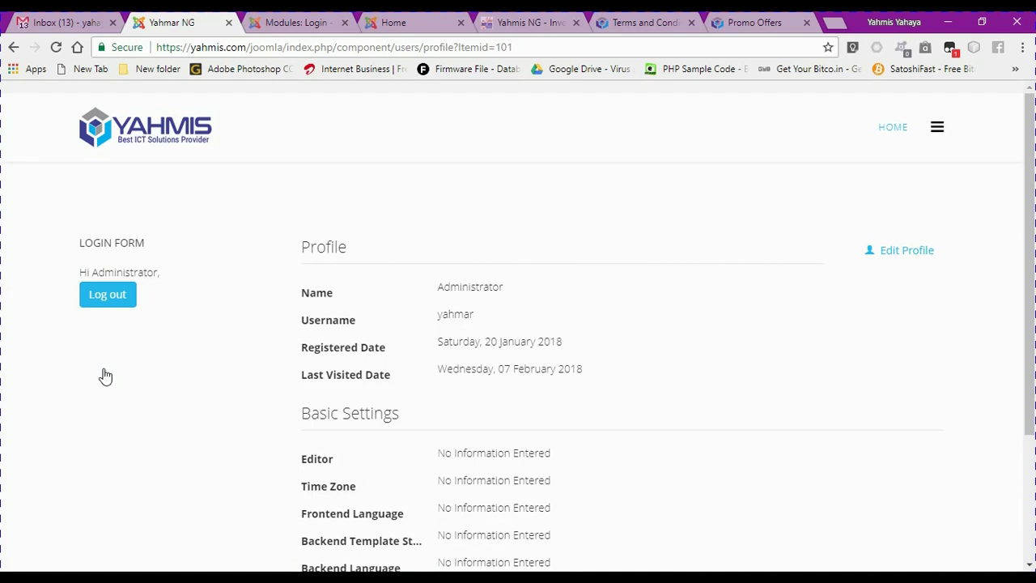
left_click(119, 296)
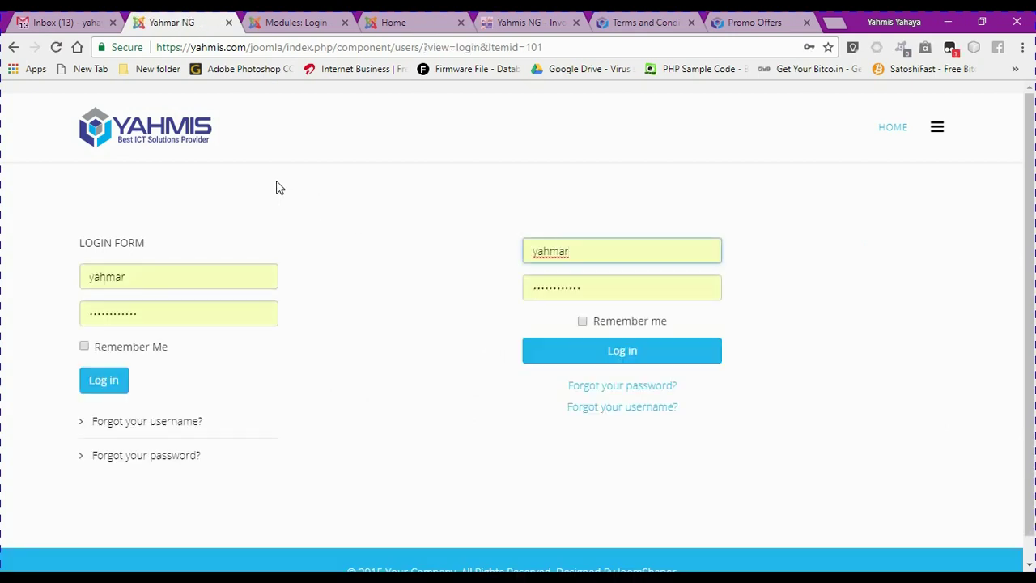
left_click(174, 146)
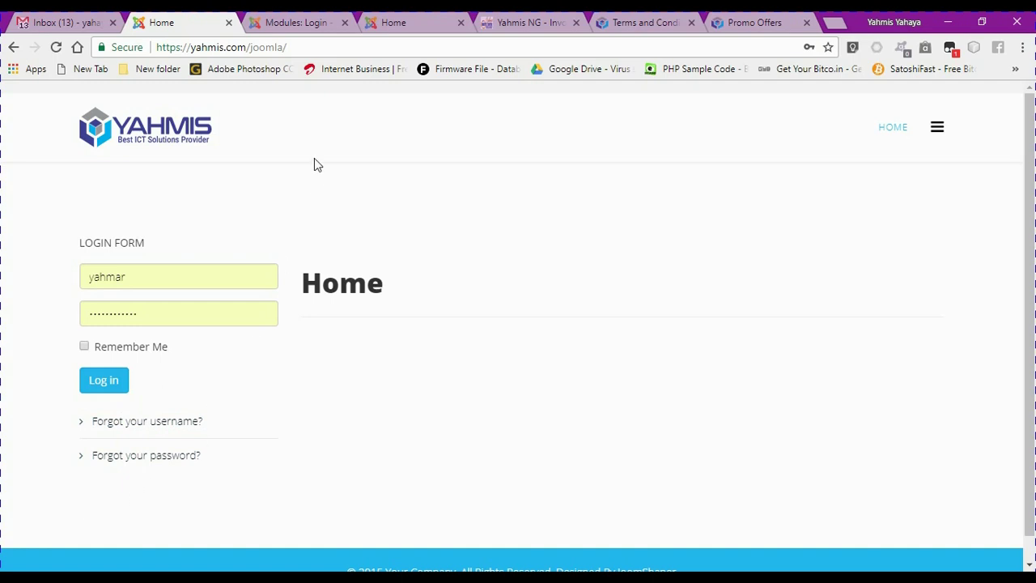
Close the Login Form module editor and open the Users > Manage list
left_click(288, 24)
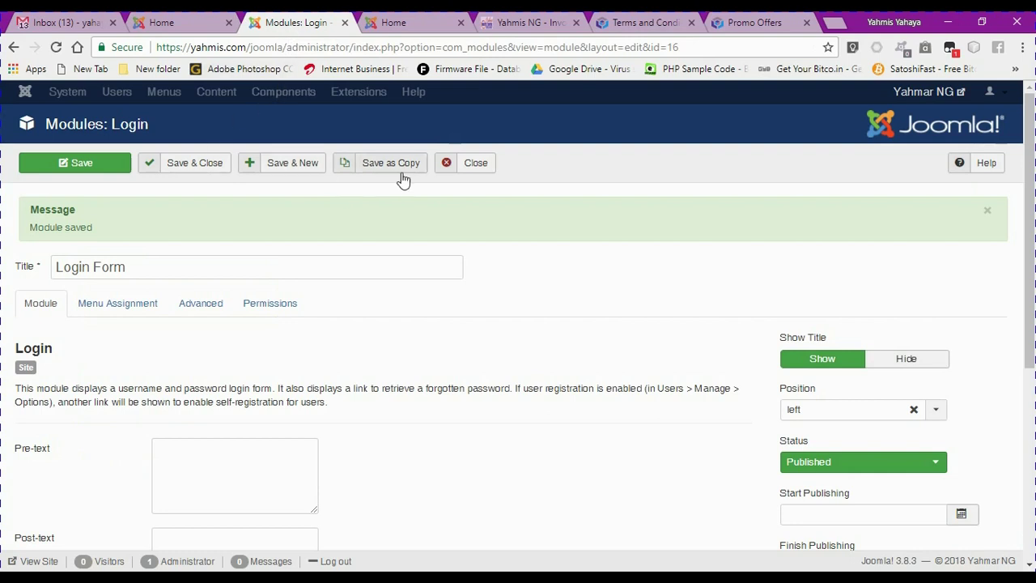
left_click(471, 177)
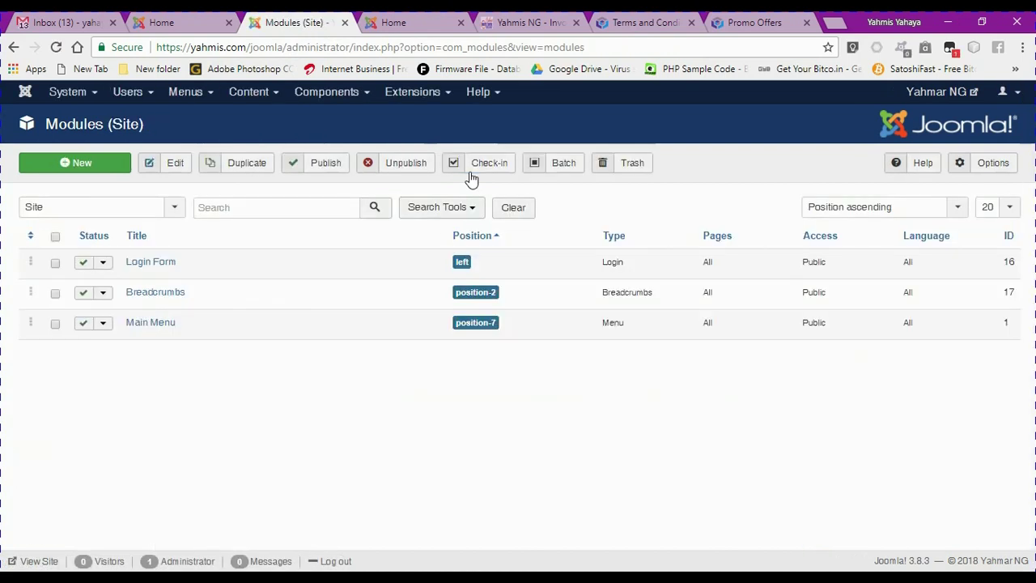
left_click(130, 93)
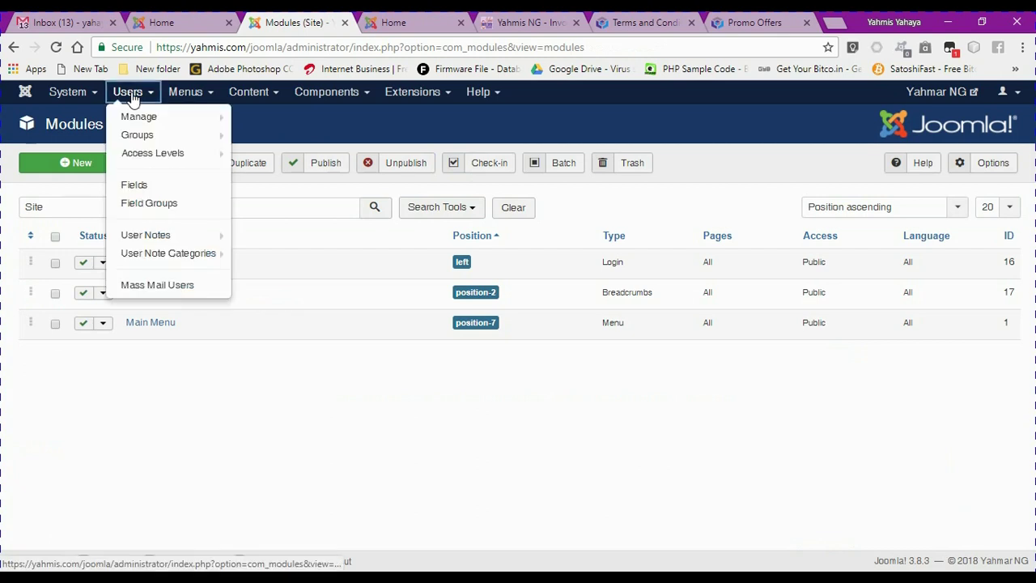
left_click(140, 118)
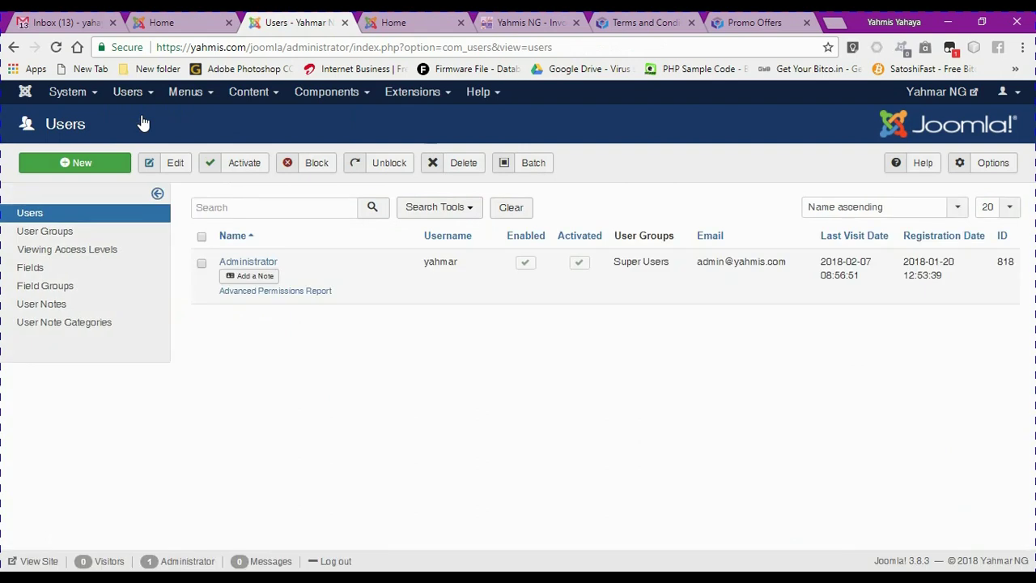
In Users Options, set Allow User Registration to Yes with Registered as the new-user group
left_click(992, 173)
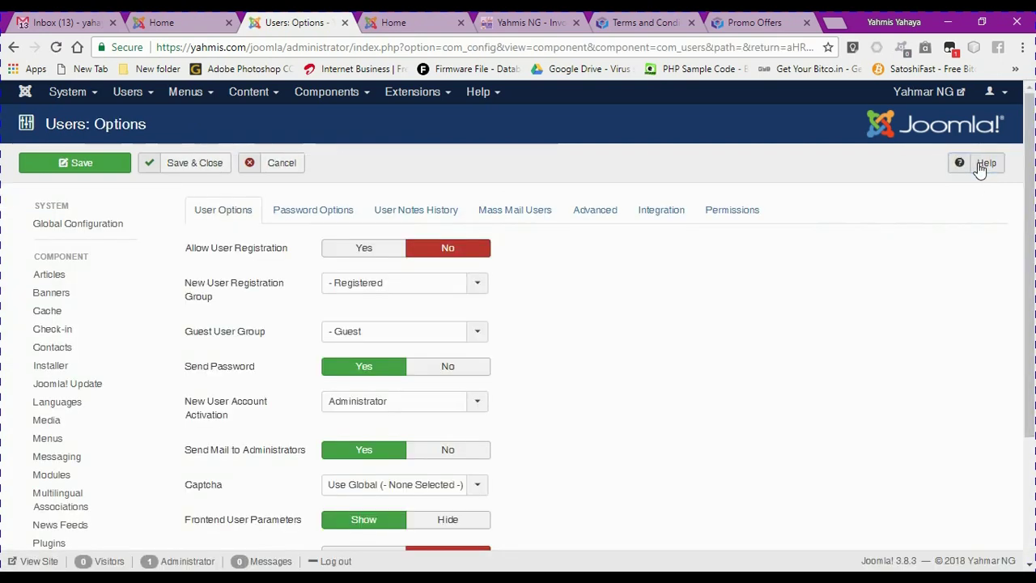
left_click(364, 249)
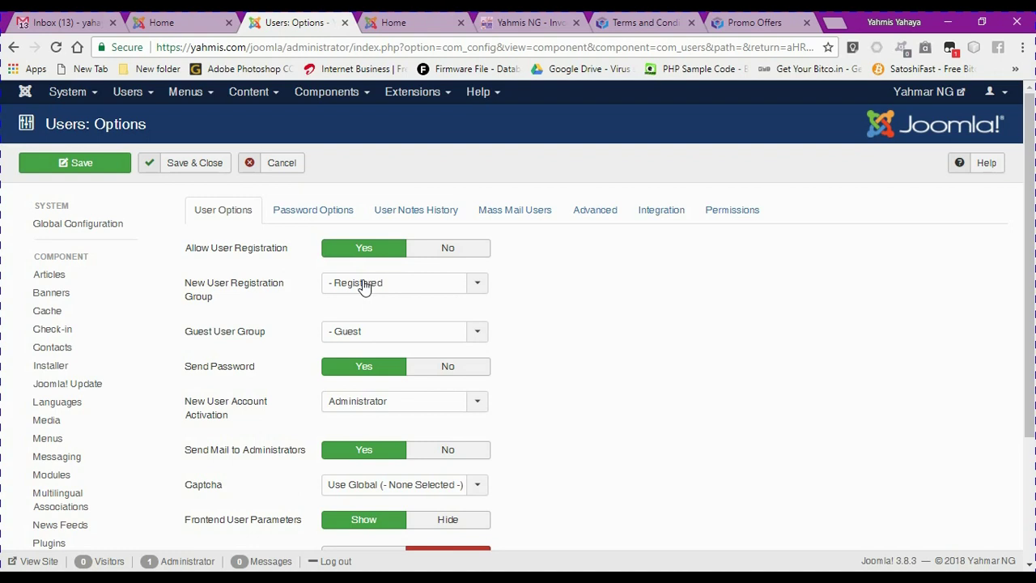
left_click(364, 288)
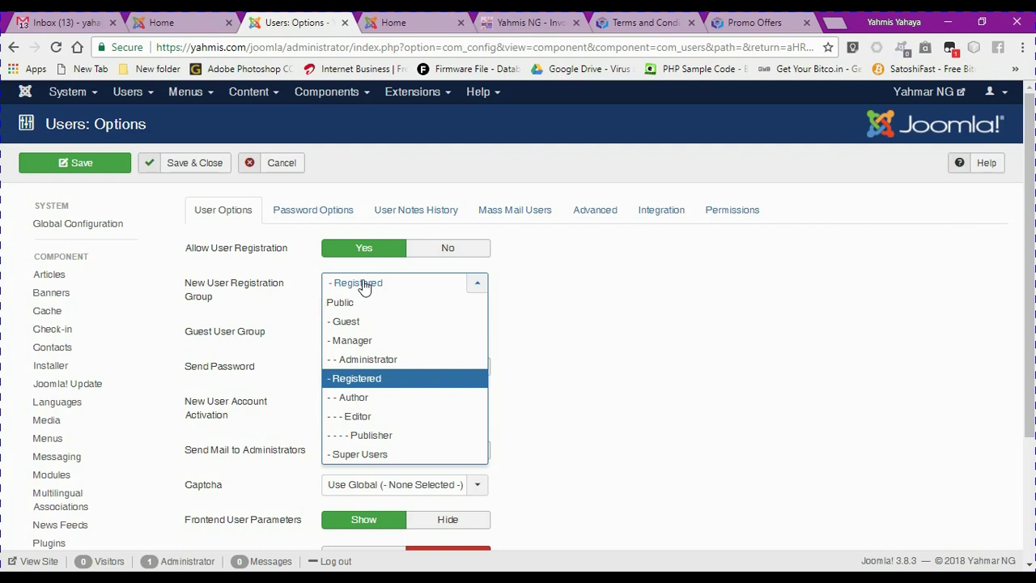
left_click(586, 270)
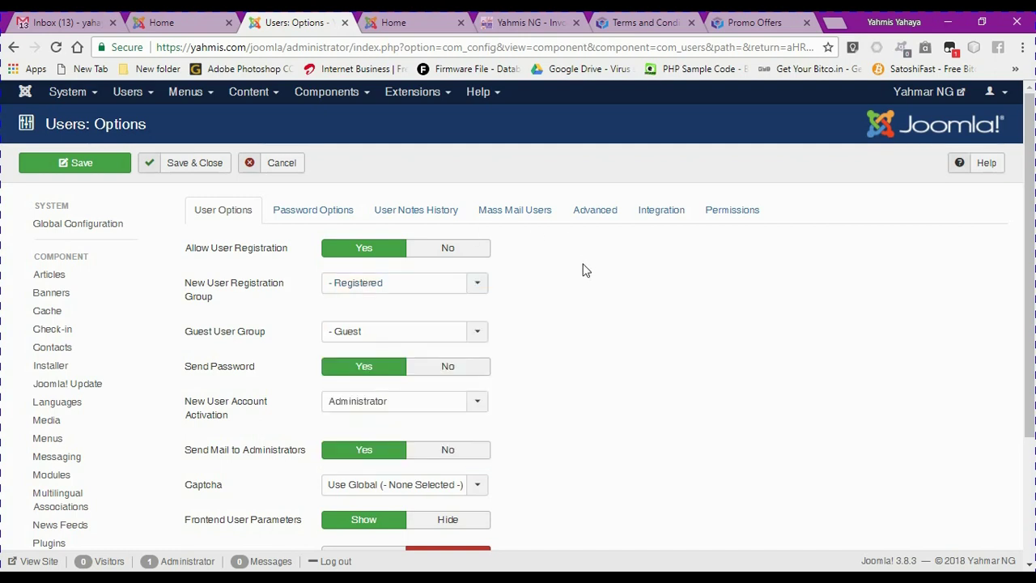
mouse_move(234, 334)
mouse_move(226, 376)
Set New User Account Activation to Self and review the remaining User Options settings
left_click(356, 403)
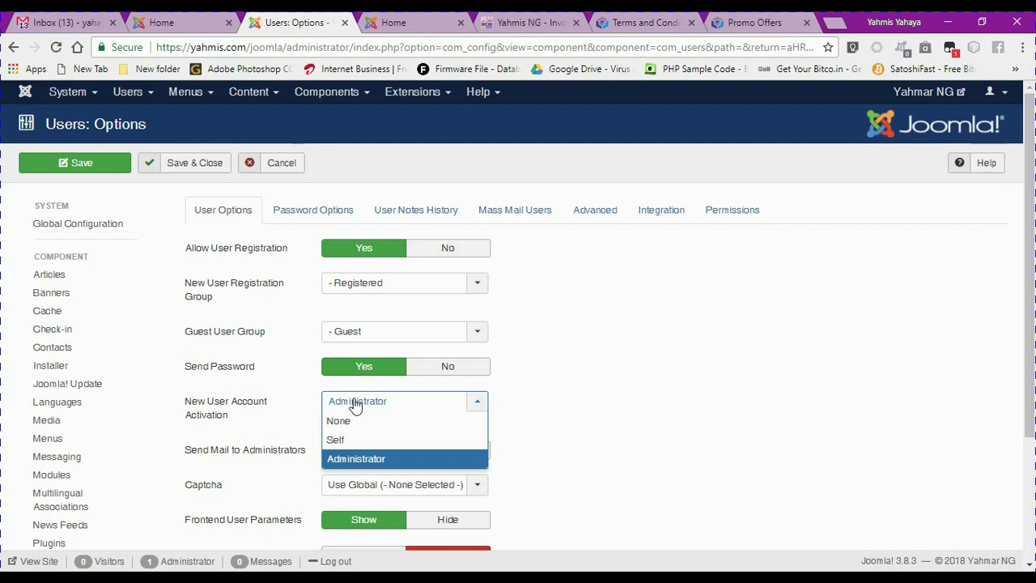
left_click(339, 439)
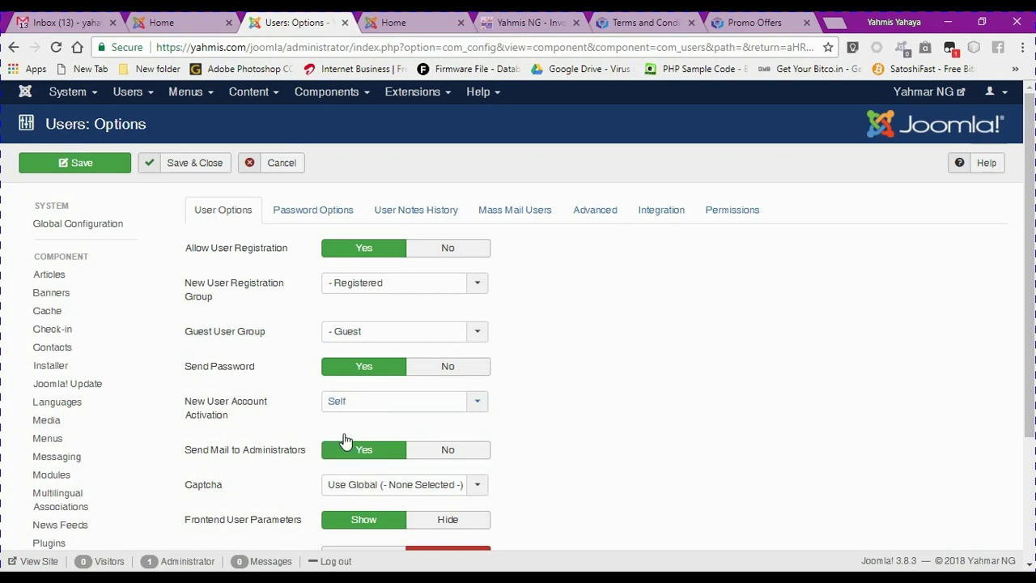
mouse_move(240, 415)
left_click_drag(1029, 327, 1025, 412)
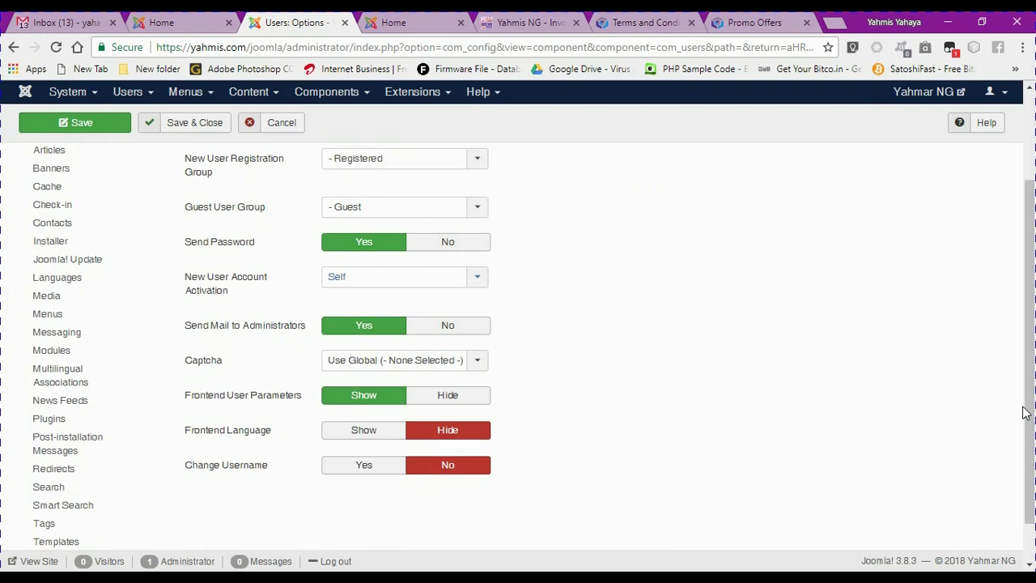
mouse_move(212, 437)
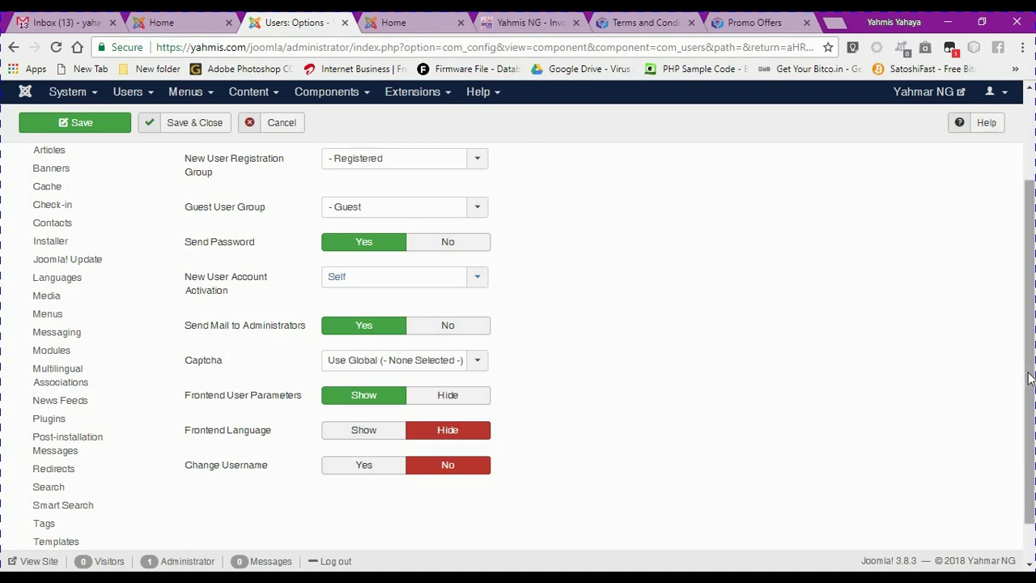
scroll(1020, 316, "up", 2)
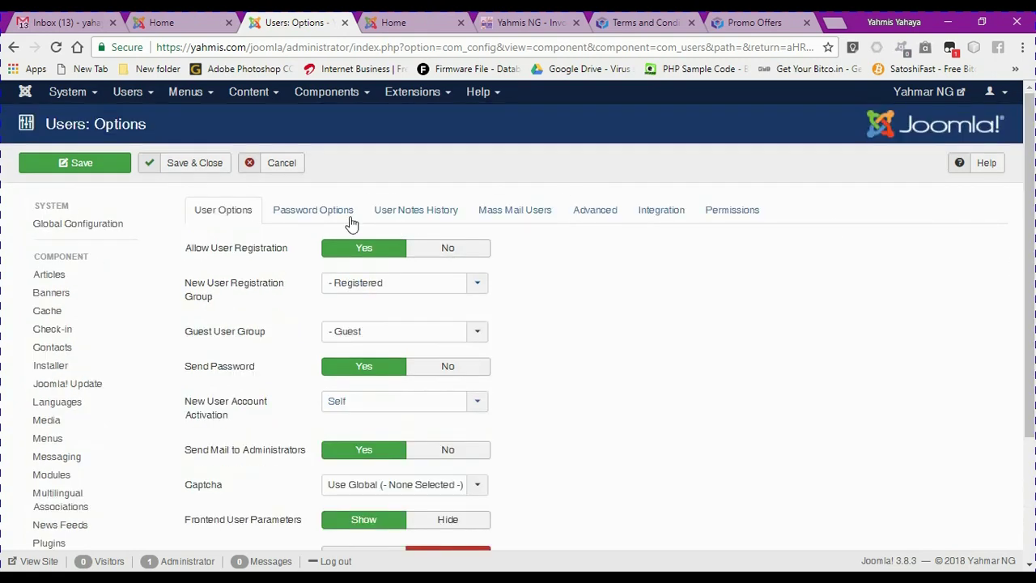
Review Password Options: reset count 10, reset time 1, minimum length 4, zero integers/symbols/upper case
left_click(317, 212)
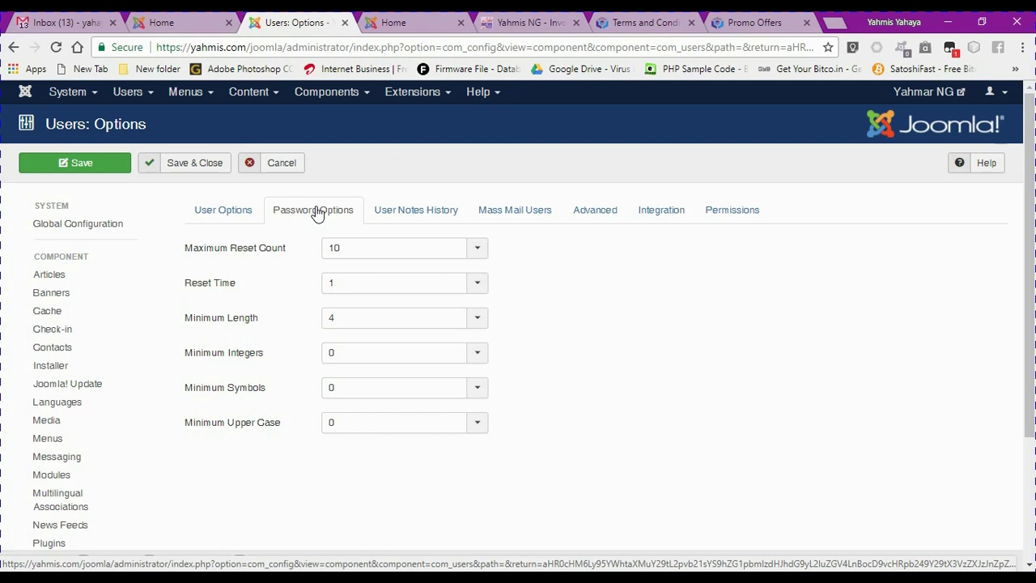
mouse_move(196, 292)
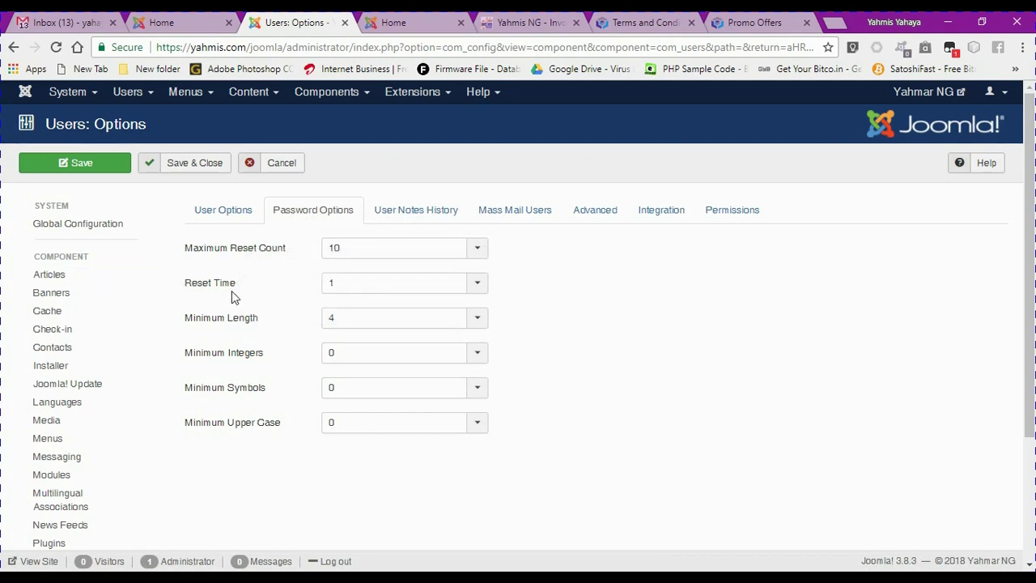
mouse_move(247, 324)
mouse_move(243, 290)
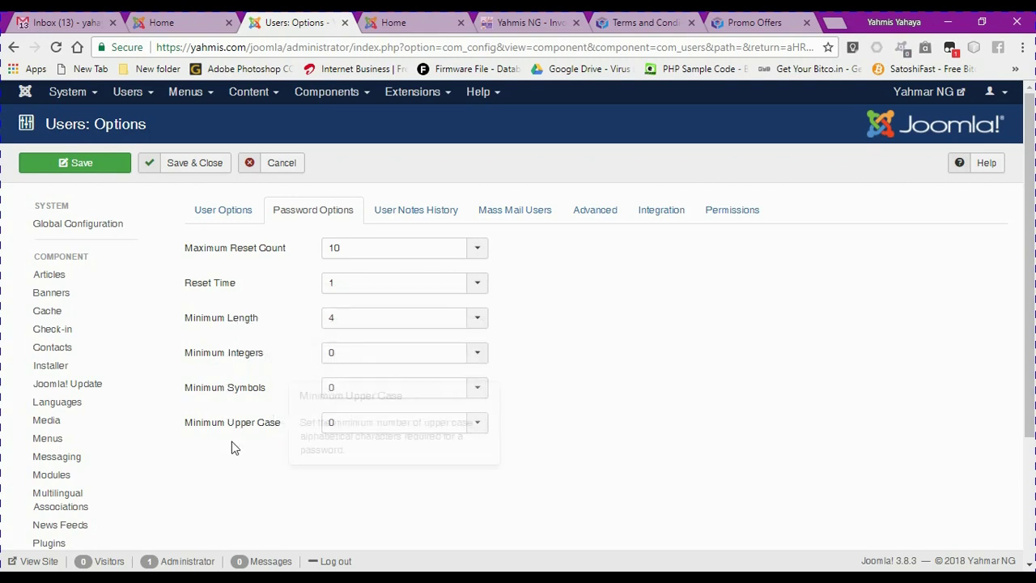
mouse_move(230, 360)
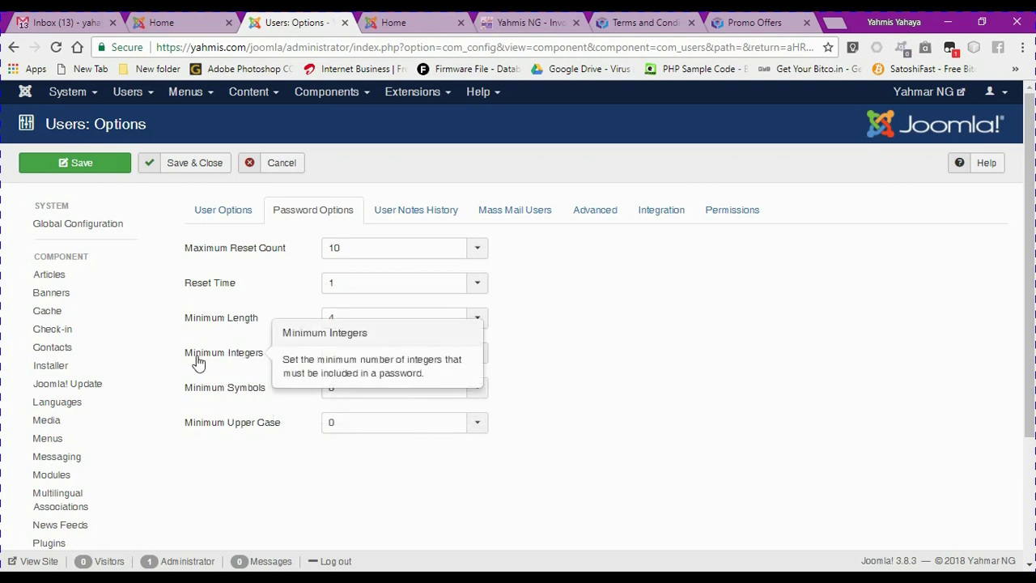
mouse_move(235, 395)
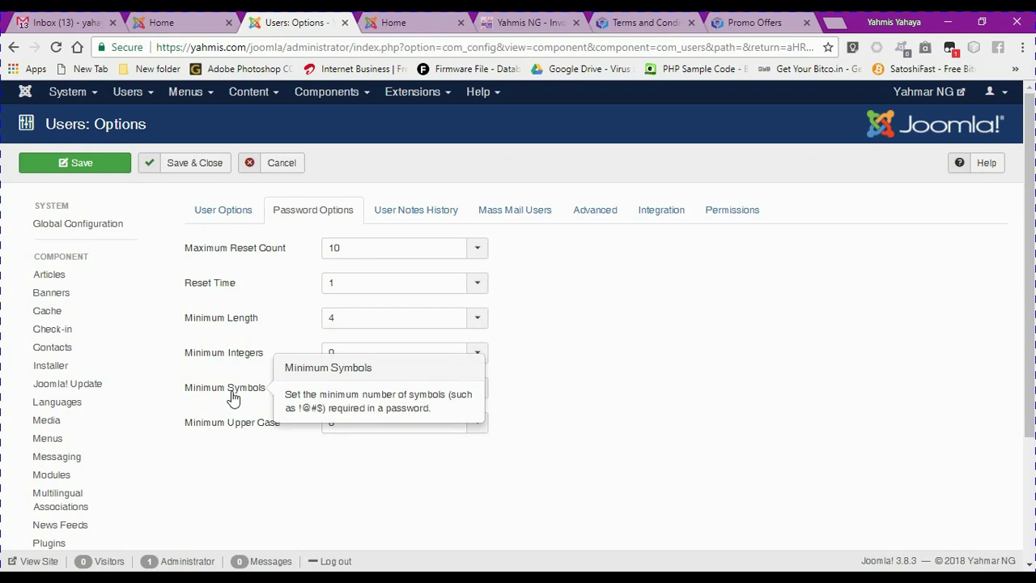
mouse_move(221, 433)
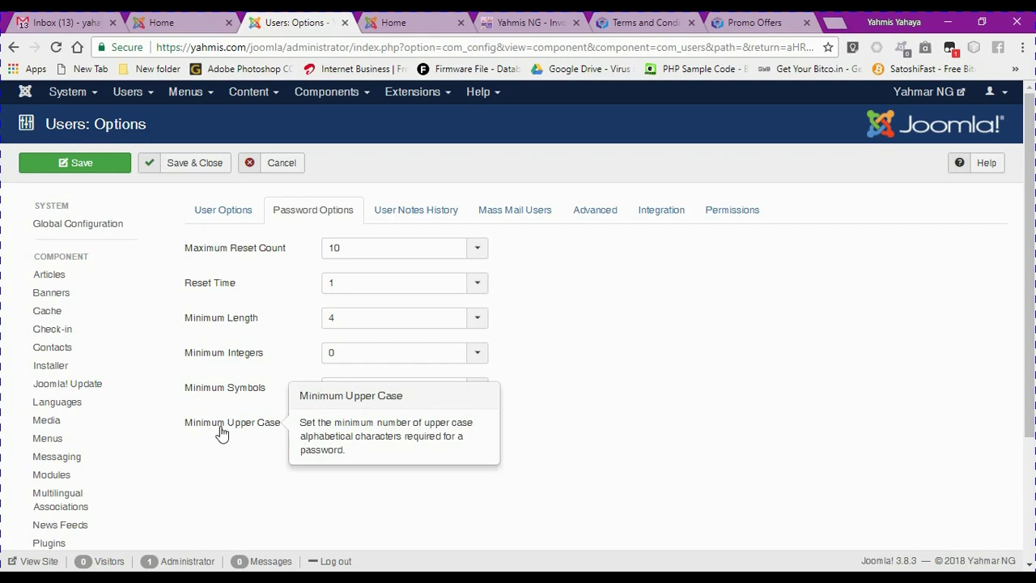
Browse the User Notes History, Mass Mail Users, Advanced, Integration and Permissions tabs
left_click(399, 223)
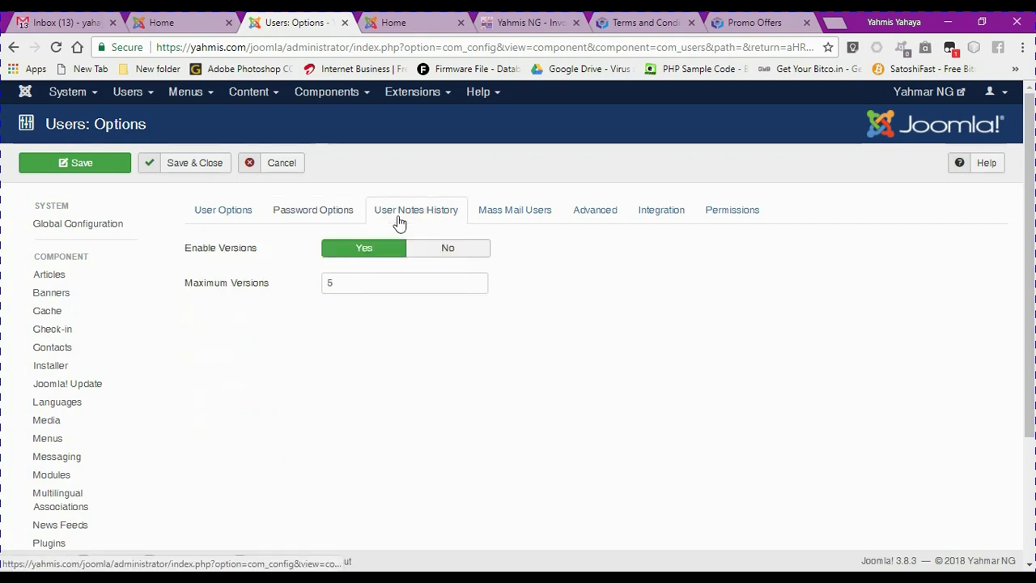
left_click(497, 218)
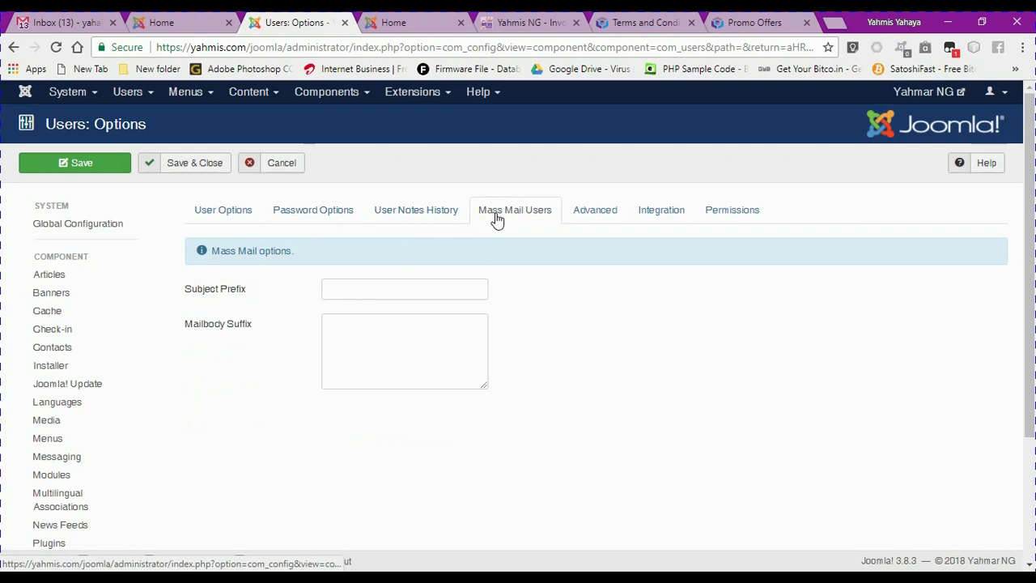
left_click(585, 218)
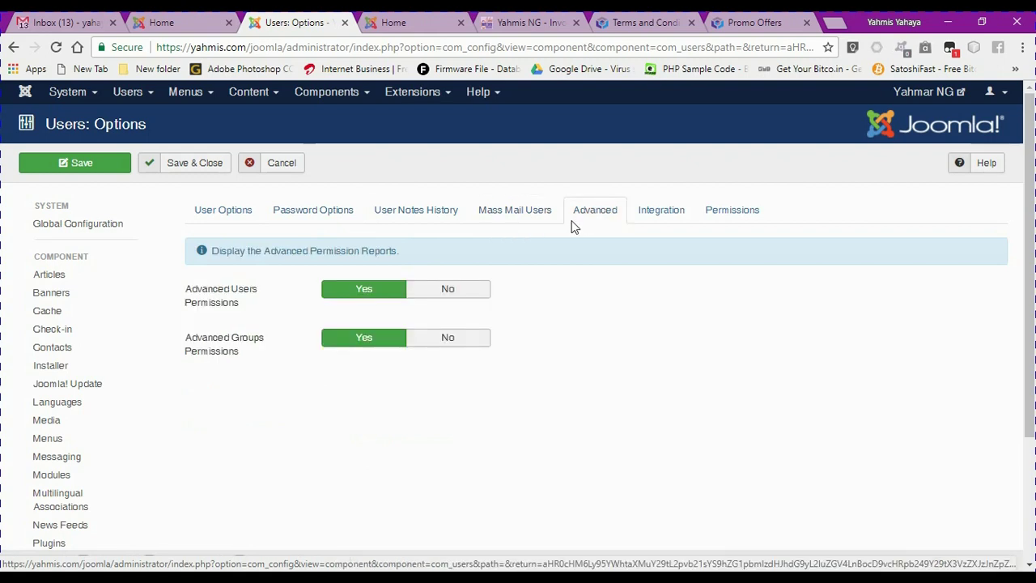
left_click(652, 223)
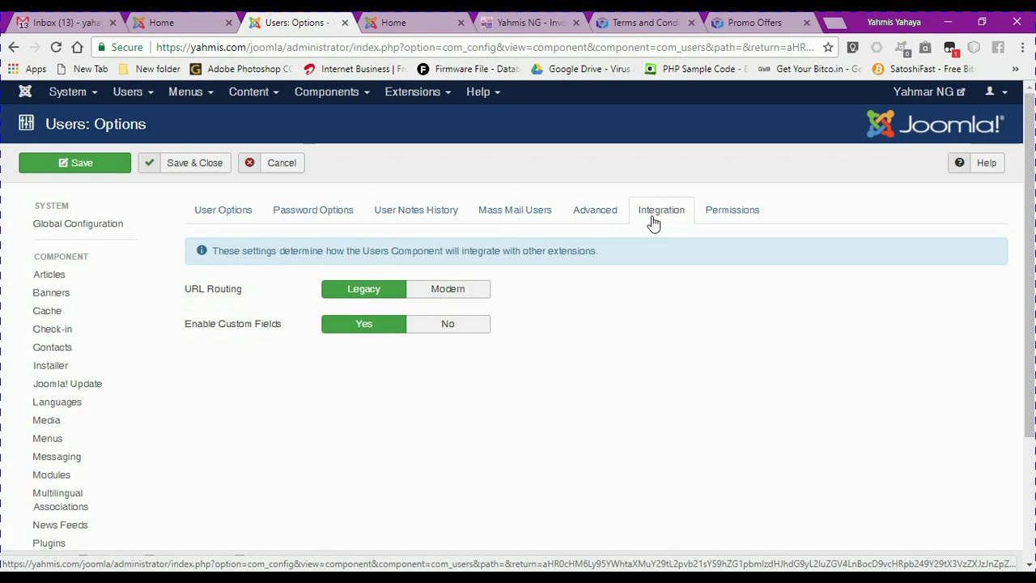
left_click(714, 211)
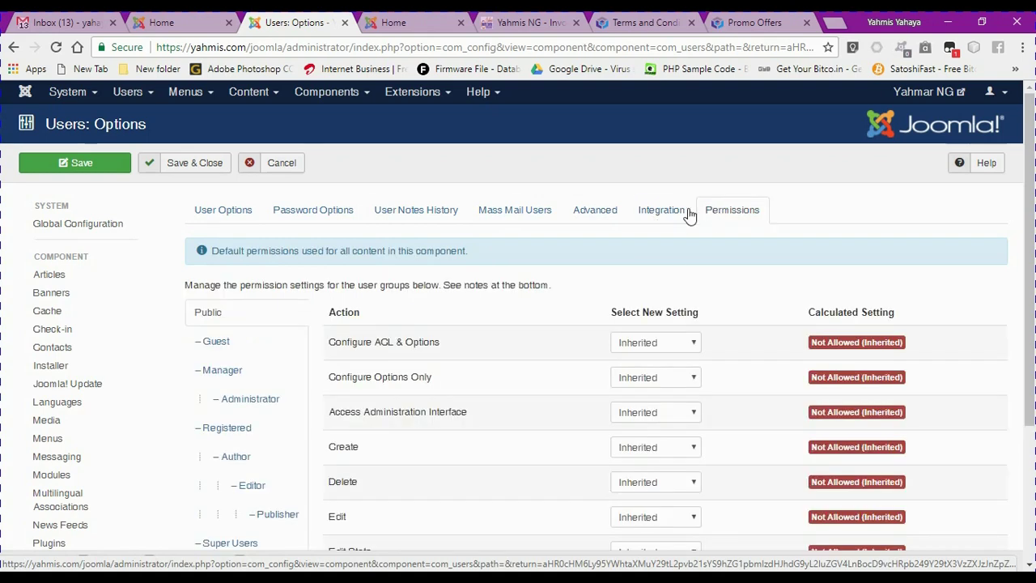
Return to User Options and save, confirmed by the 'Configuration saved.' message
left_click(230, 215)
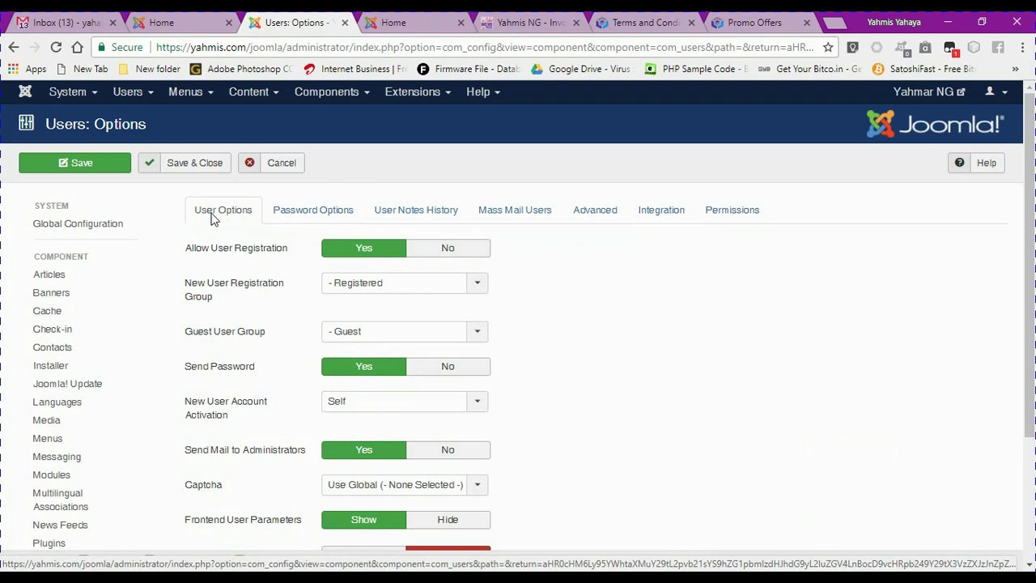
left_click(79, 171)
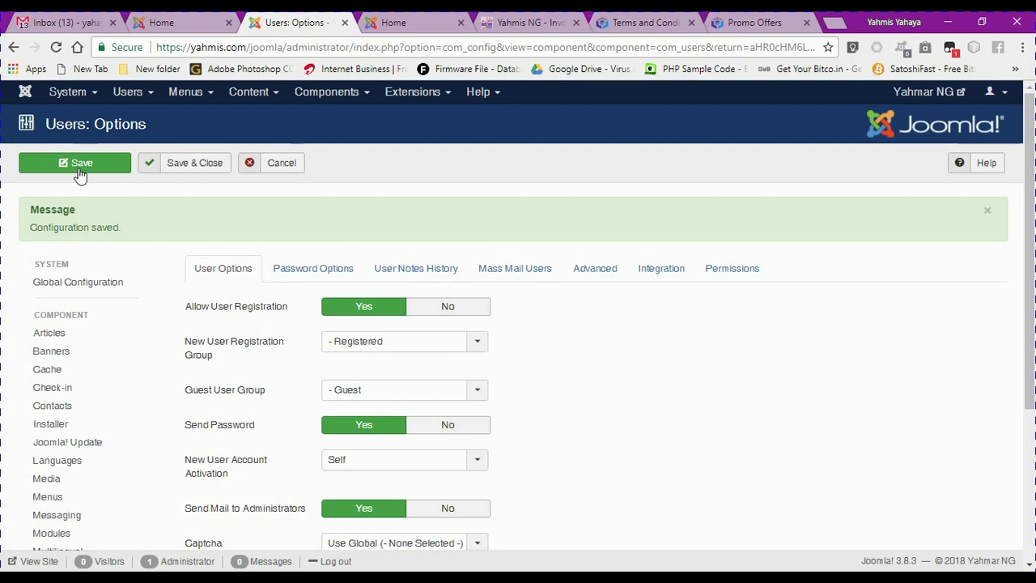
Reload the site's home page and open the Create an account registration form
left_click(160, 23)
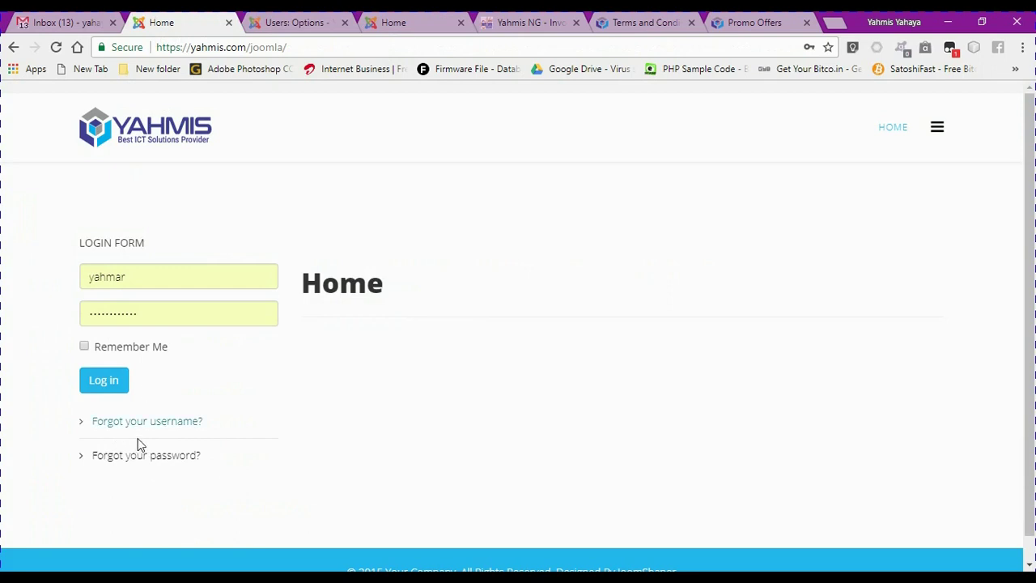
left_click(139, 145)
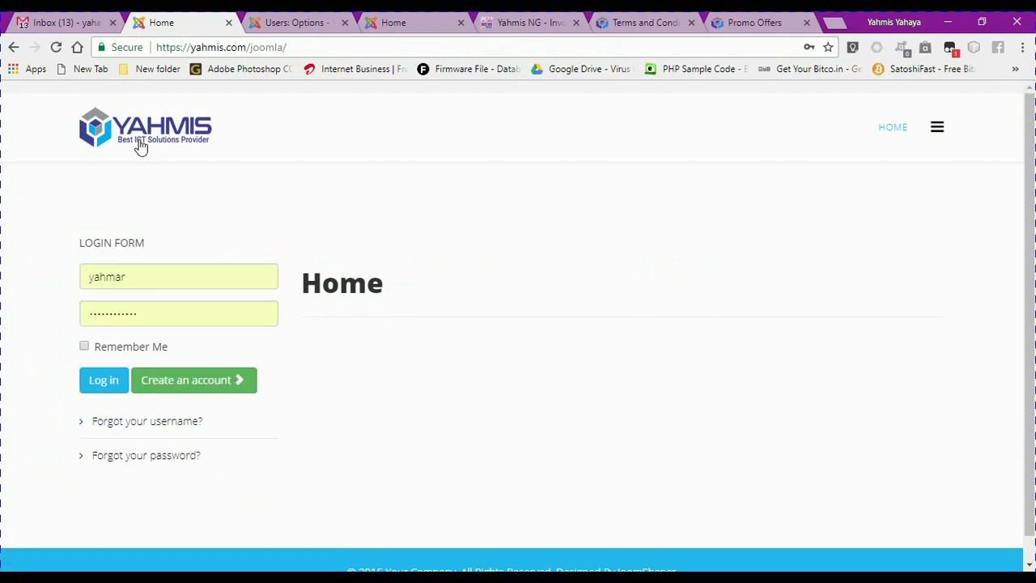
left_click(194, 388)
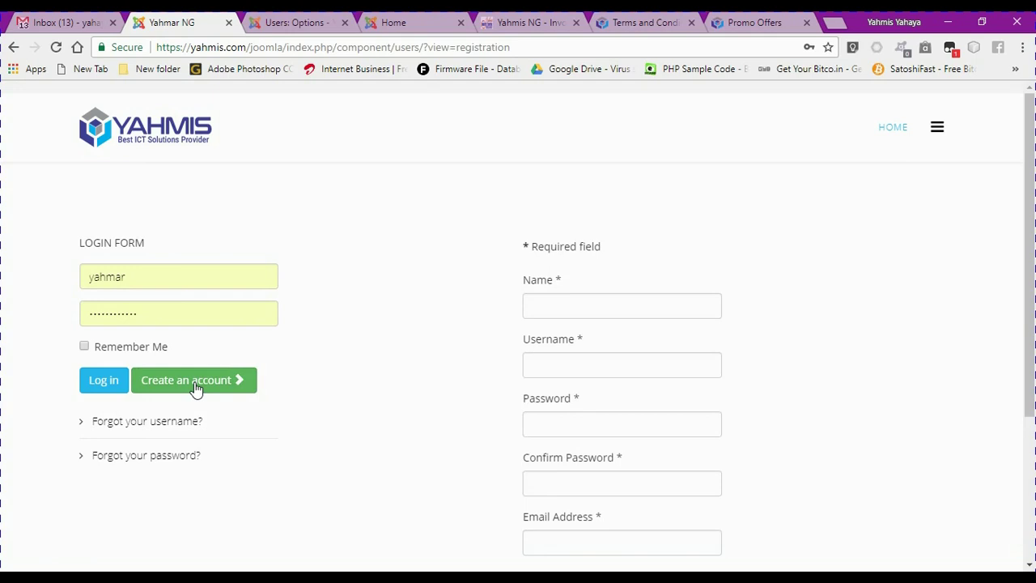
scroll(1029, 235, "down", 2)
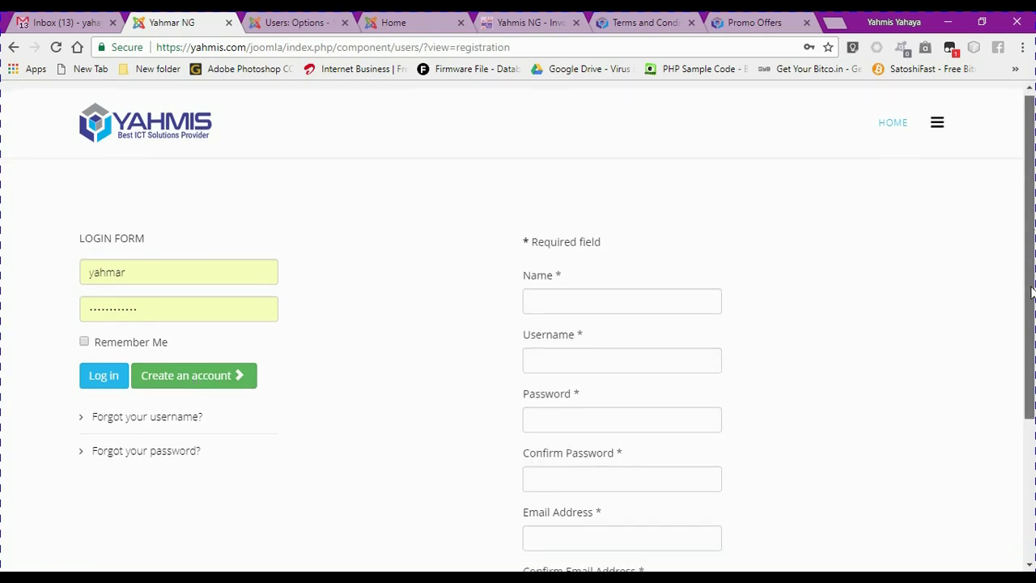
scroll(1026, 289, "up", 1)
Enter the new user's full name, a username and the account password on the registration form
left_click(563, 215)
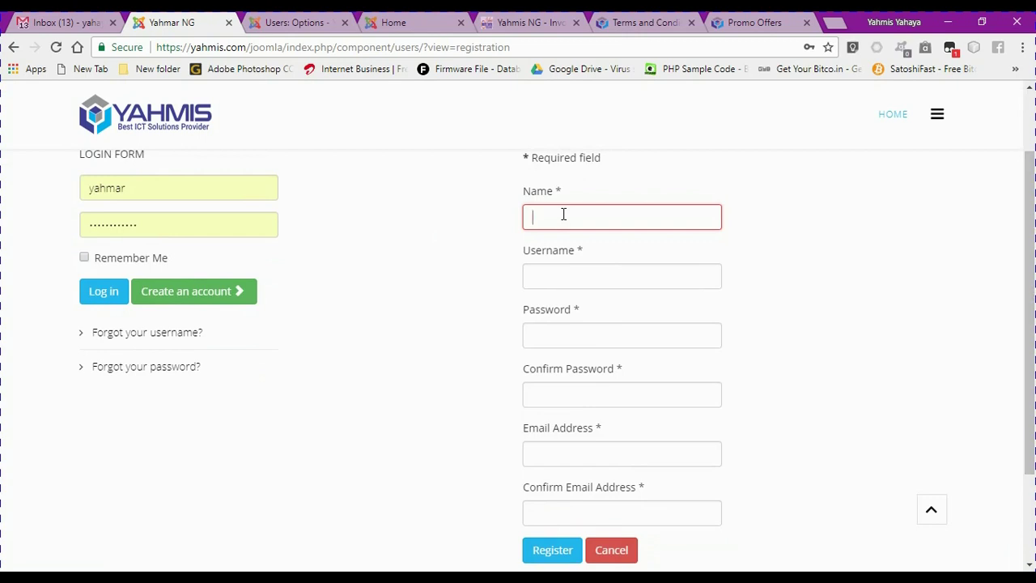
type("J")
key("BackSpace")
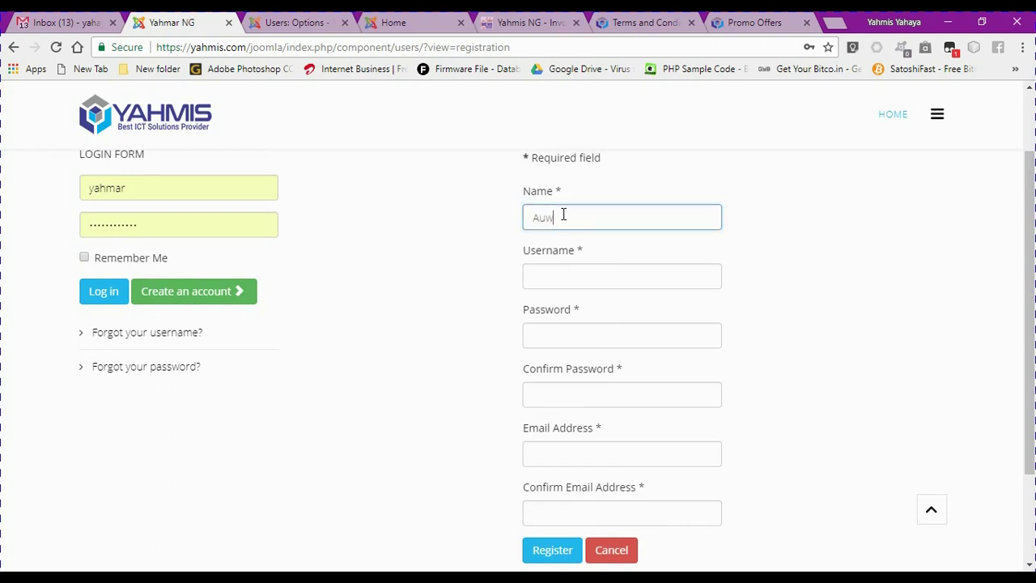
left_click(587, 278)
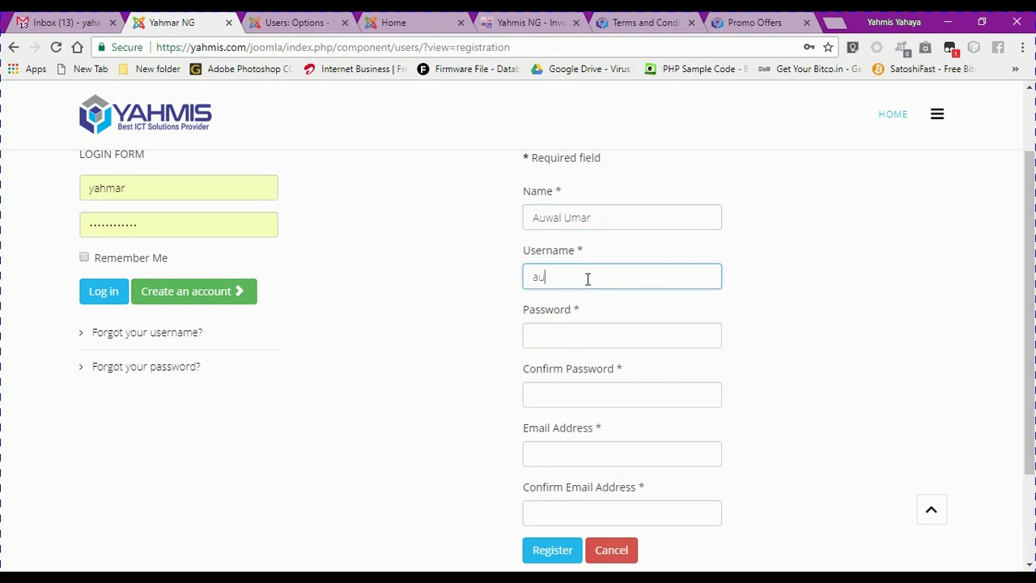
left_click(576, 332)
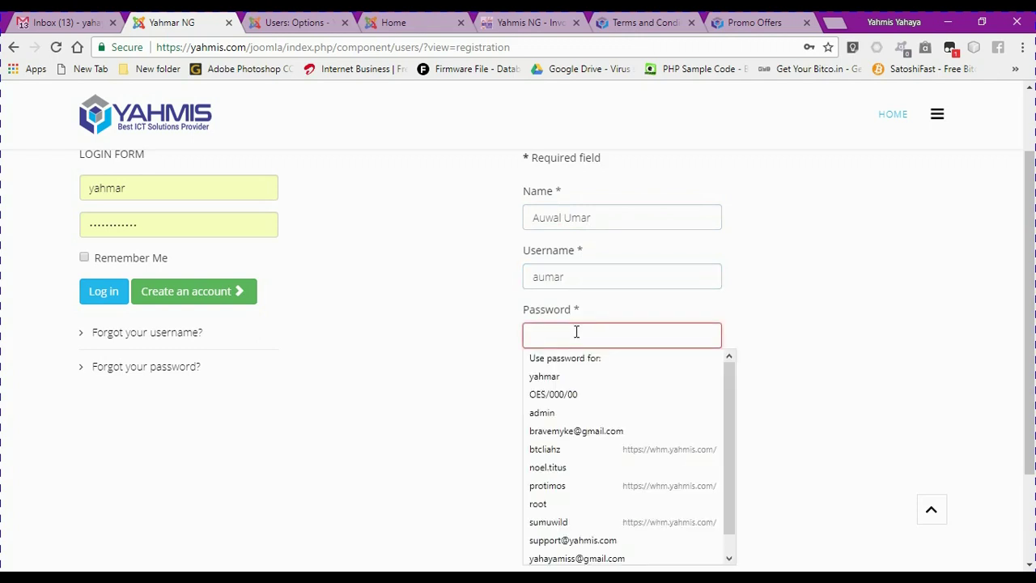
type("12")
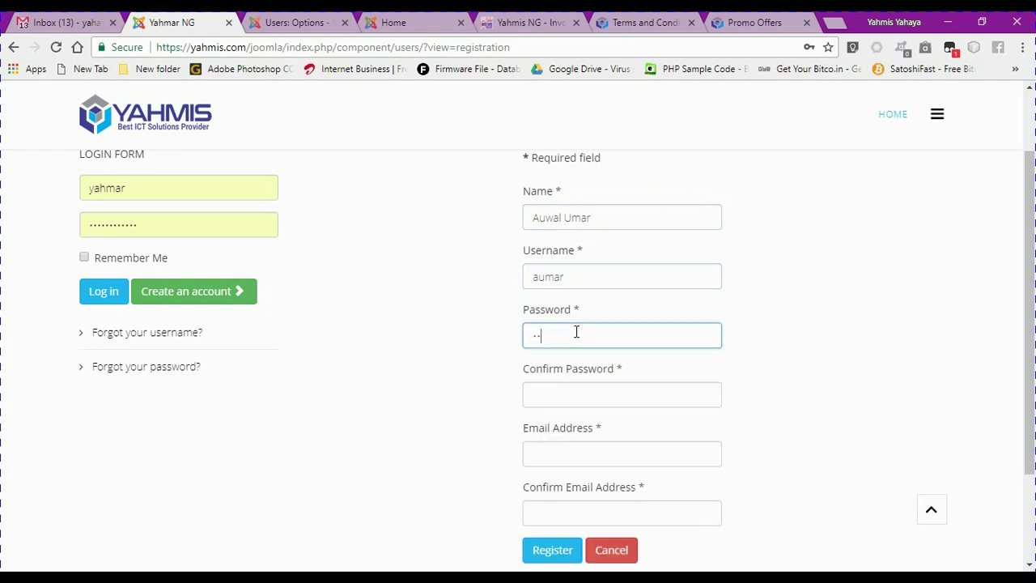
type("3456")
Discard stray address-bar text and paste the password into Confirm Password
left_click(535, 48)
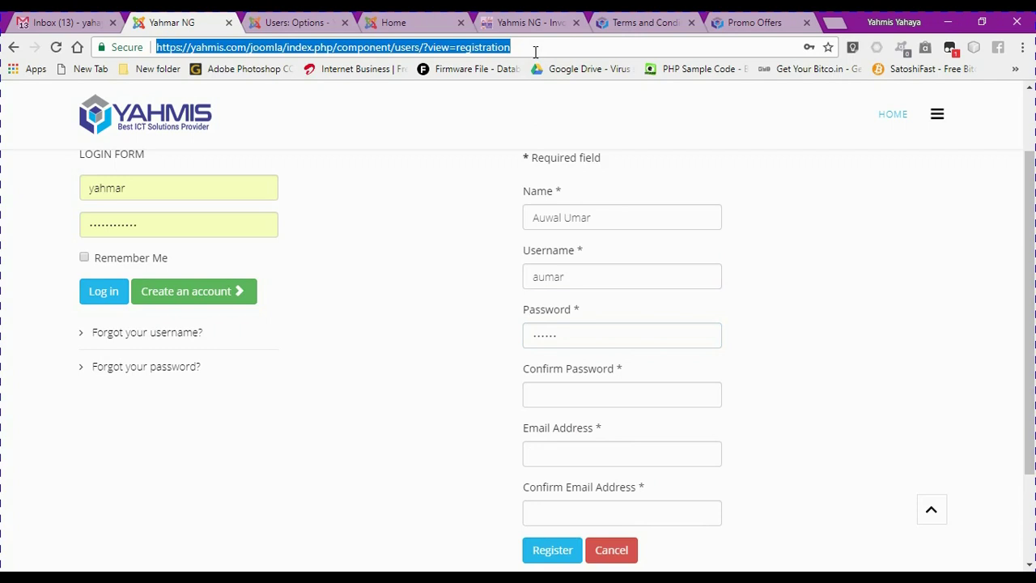
type("123")
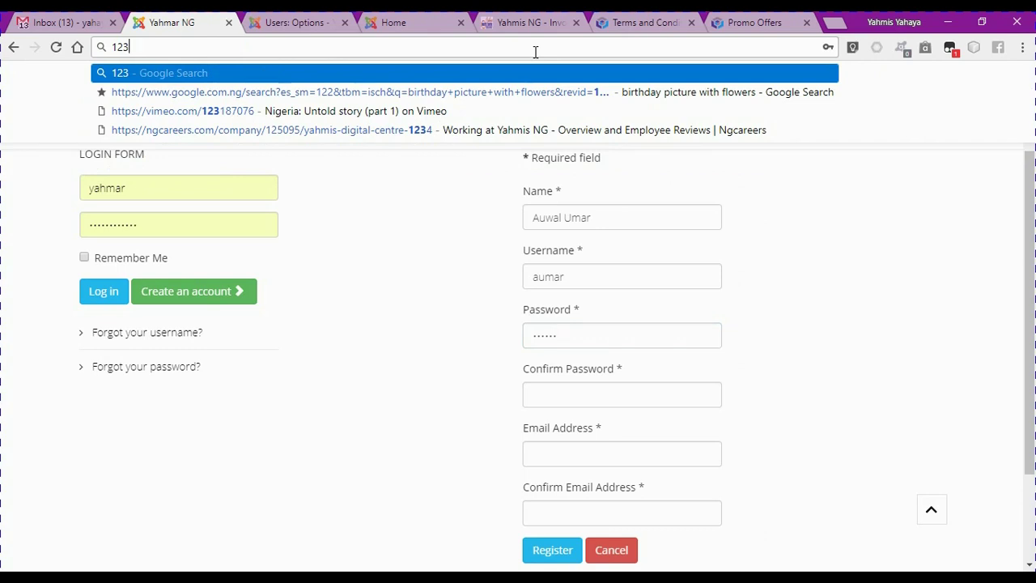
type("@au")
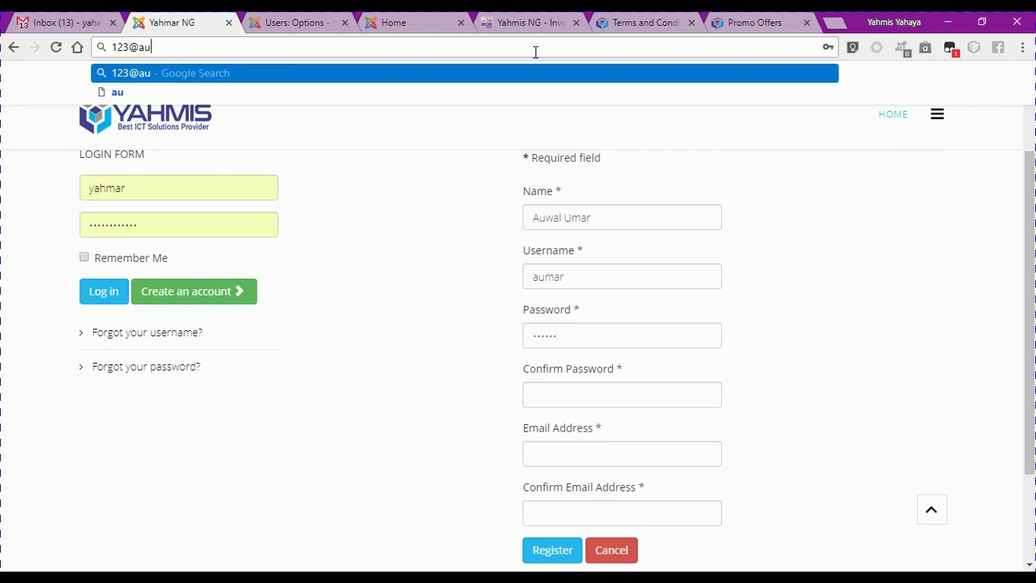
key("ctrl+a")
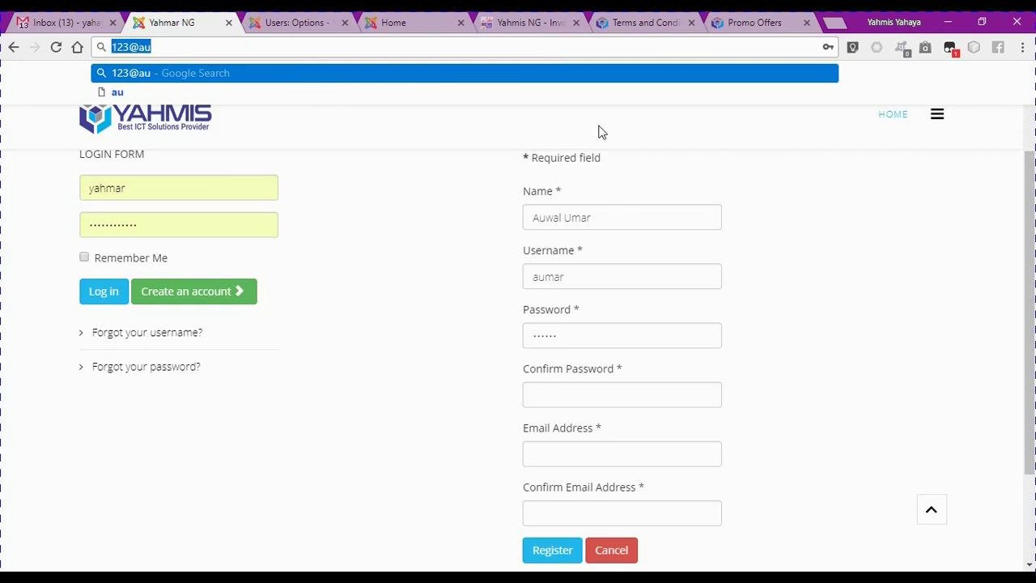
left_click(443, 170)
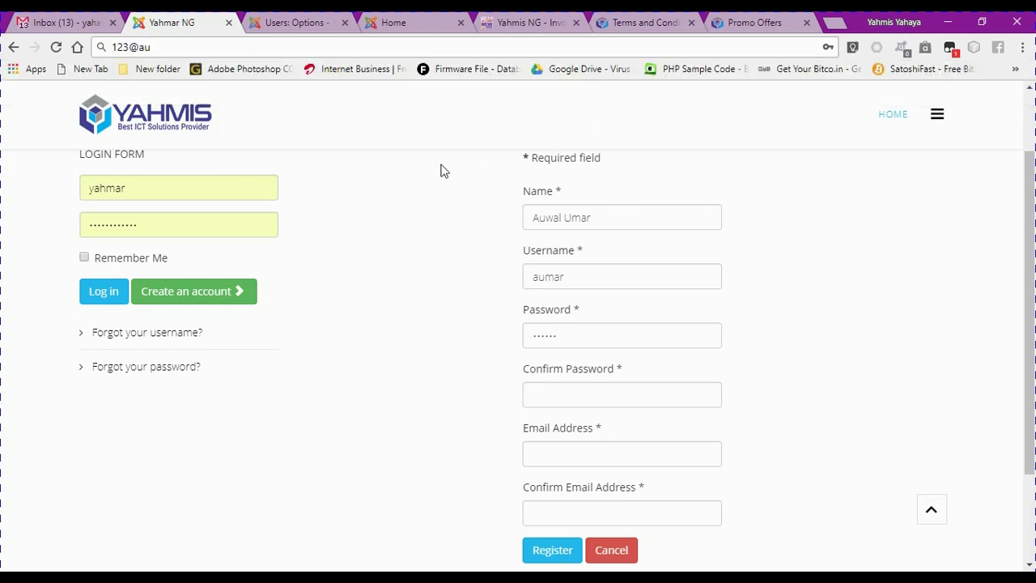
left_click(559, 395)
key("ctrl+v")
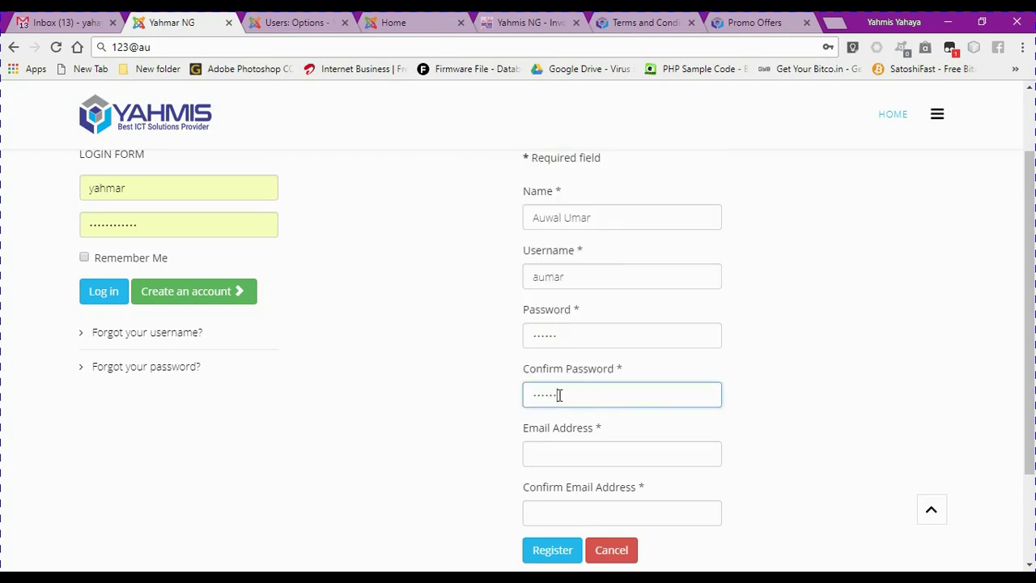
Fill in the new user's e-mail address in both Email Address and Confirm Email Address
left_click(538, 448)
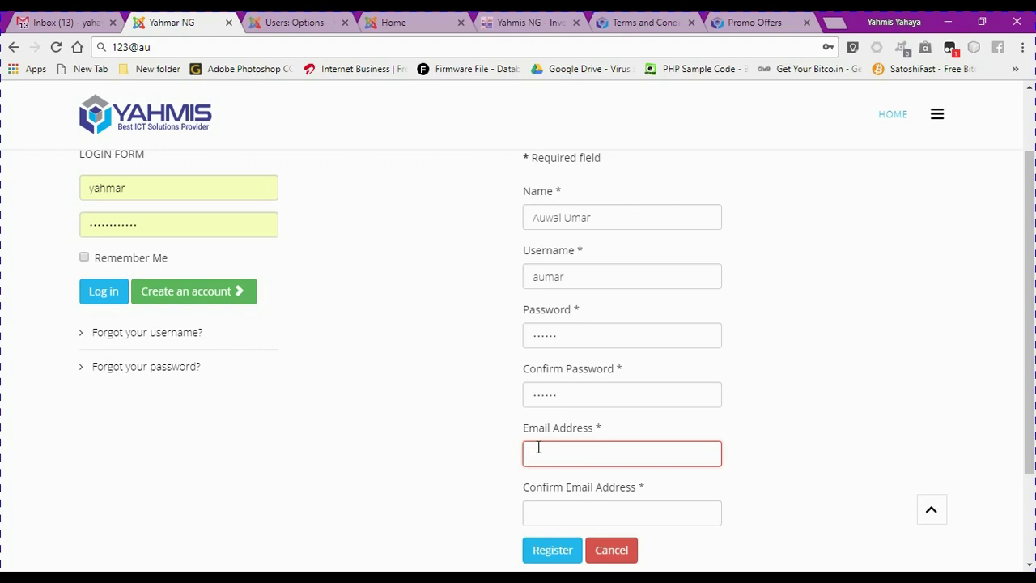
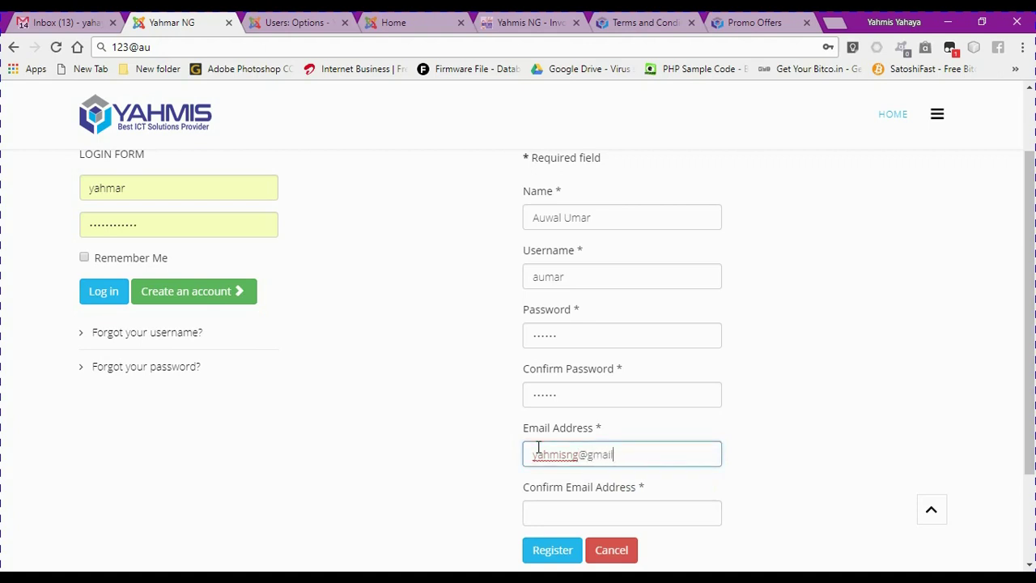
left_click(572, 510)
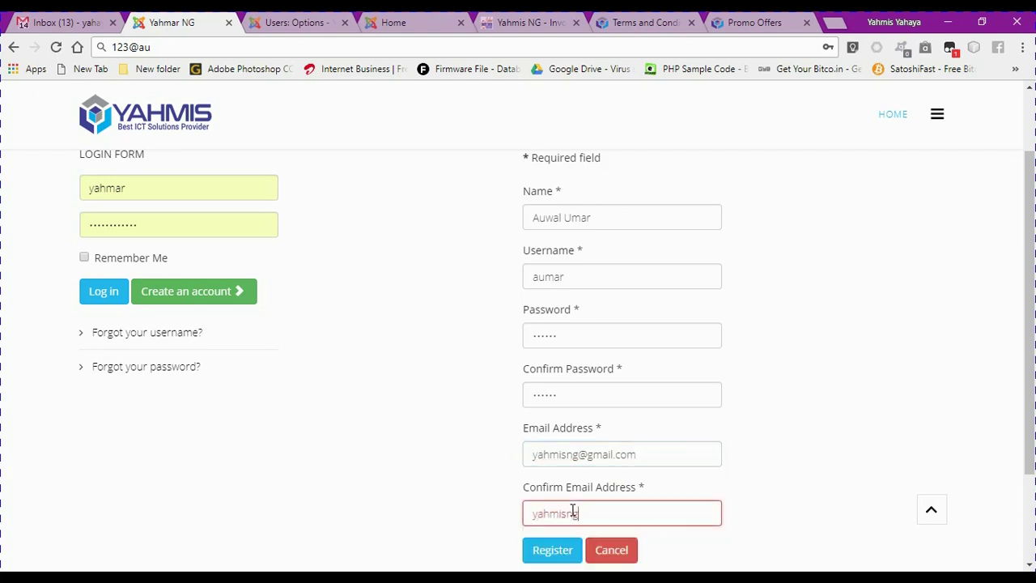
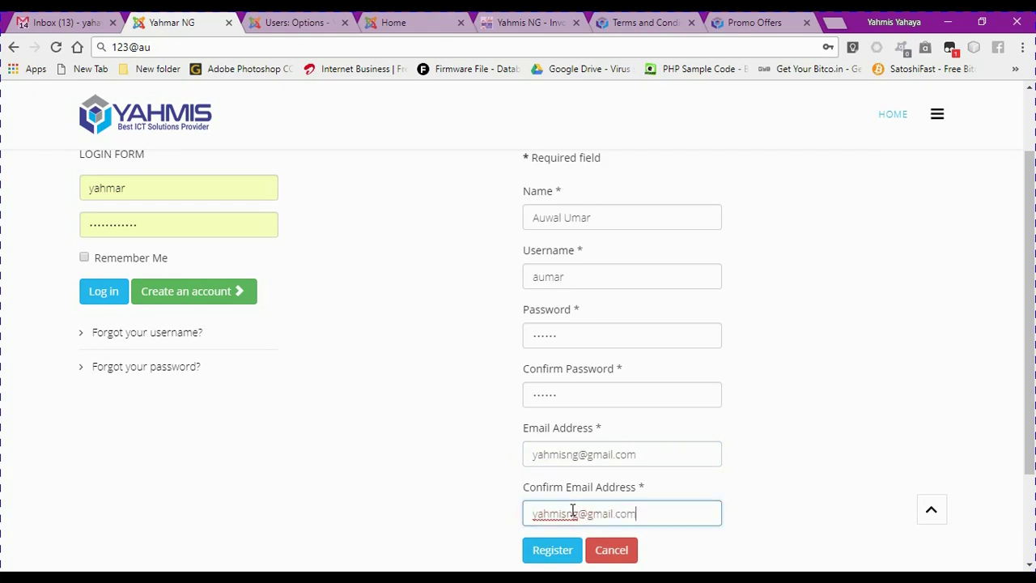
Submit the registration and review the message confirming the activation link was sent
left_click(552, 550)
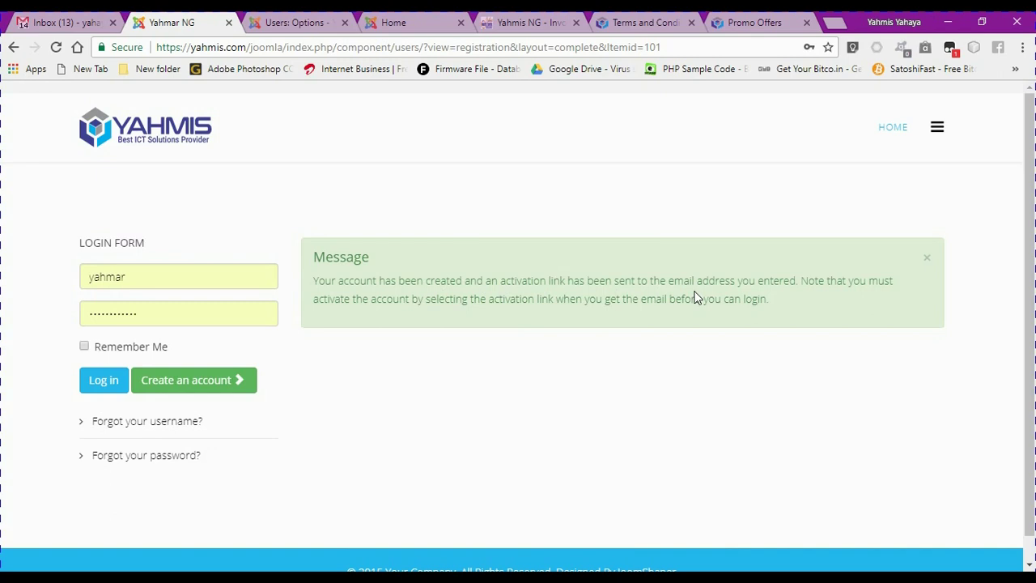
double_click(694, 298)
left_click(668, 318)
Read the newest 'Account Details' e-mail in Gmail, then return to the Yahmar NG site
left_click(58, 23)
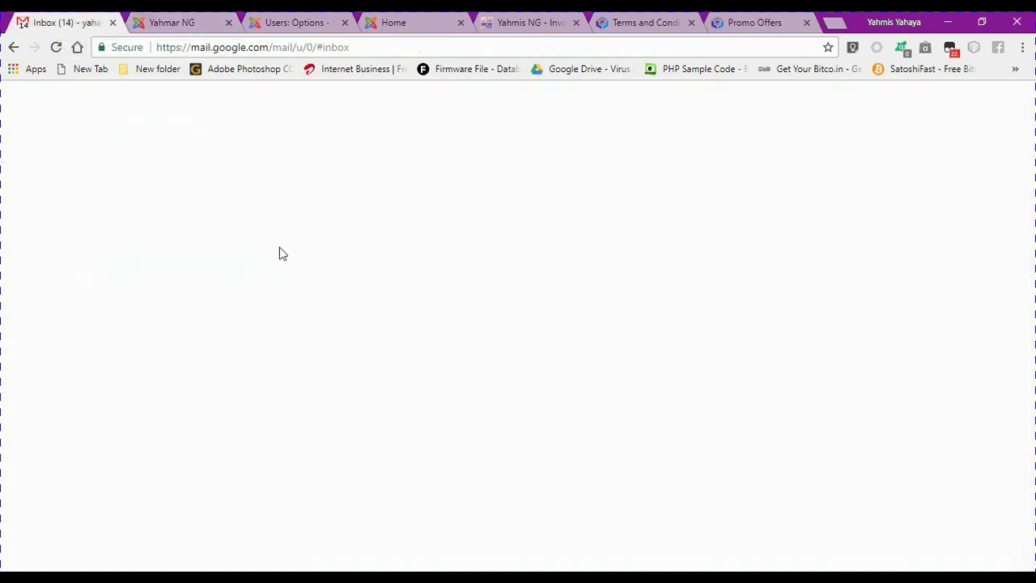
left_click(398, 213)
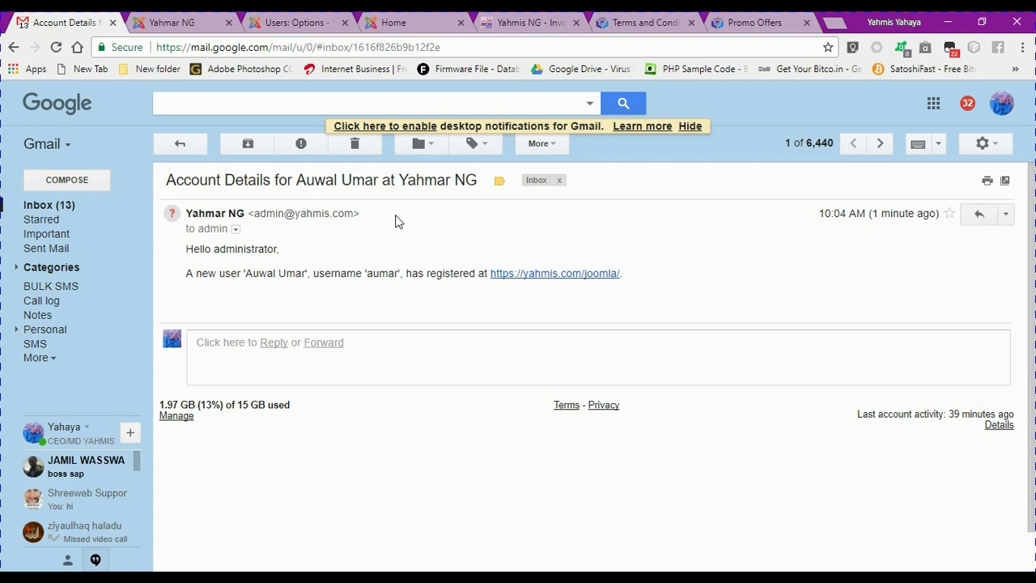
left_click(180, 145)
left_click(170, 24)
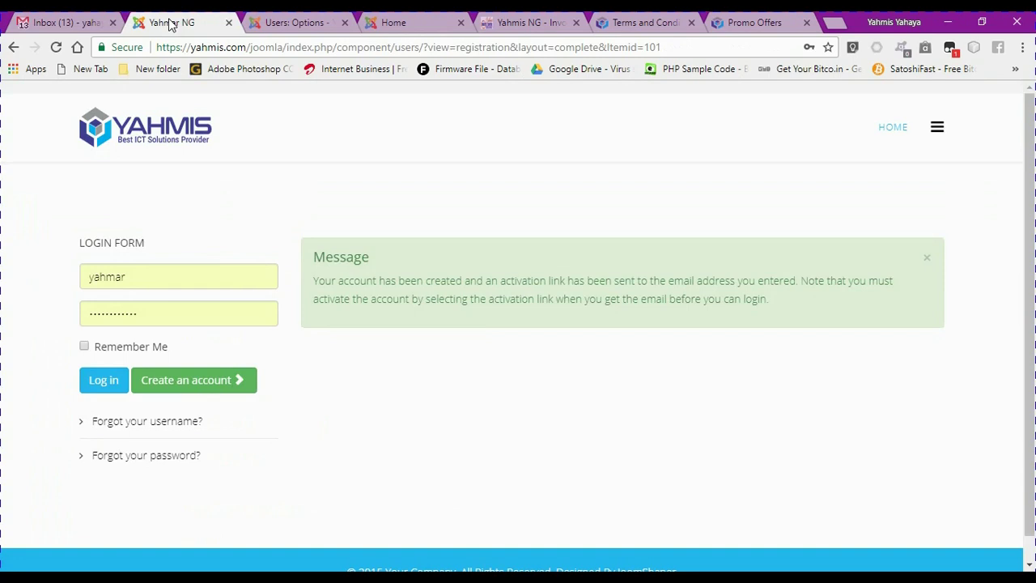
Activate the newly registered user from the Users > Manage list in the administrator
left_click(277, 25)
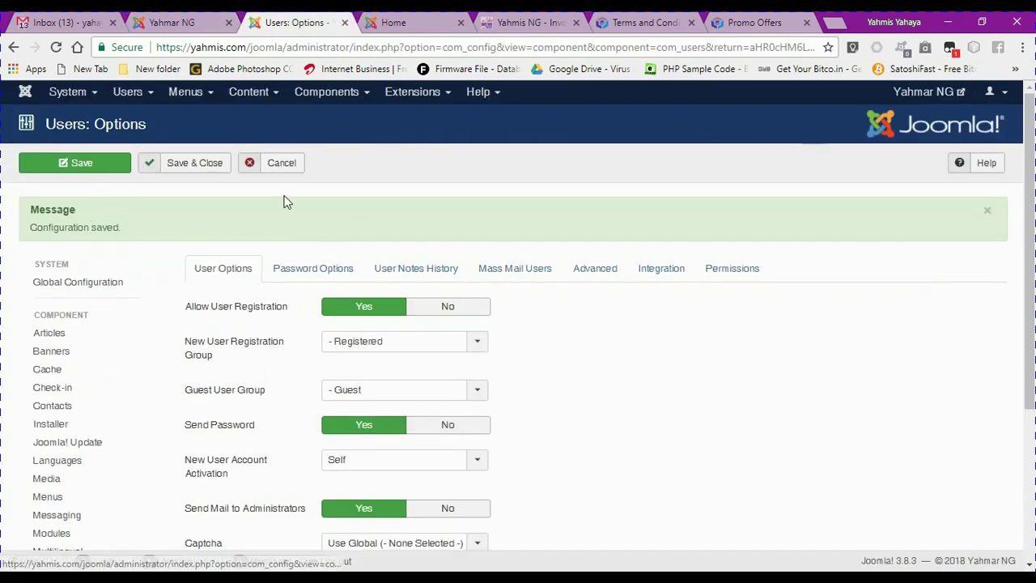
left_click(144, 97)
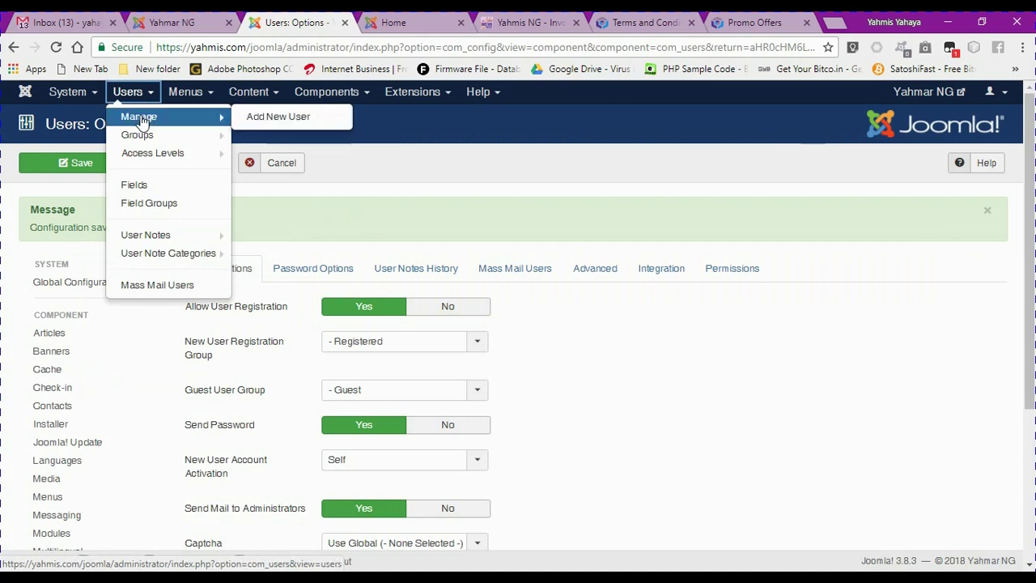
left_click(141, 118)
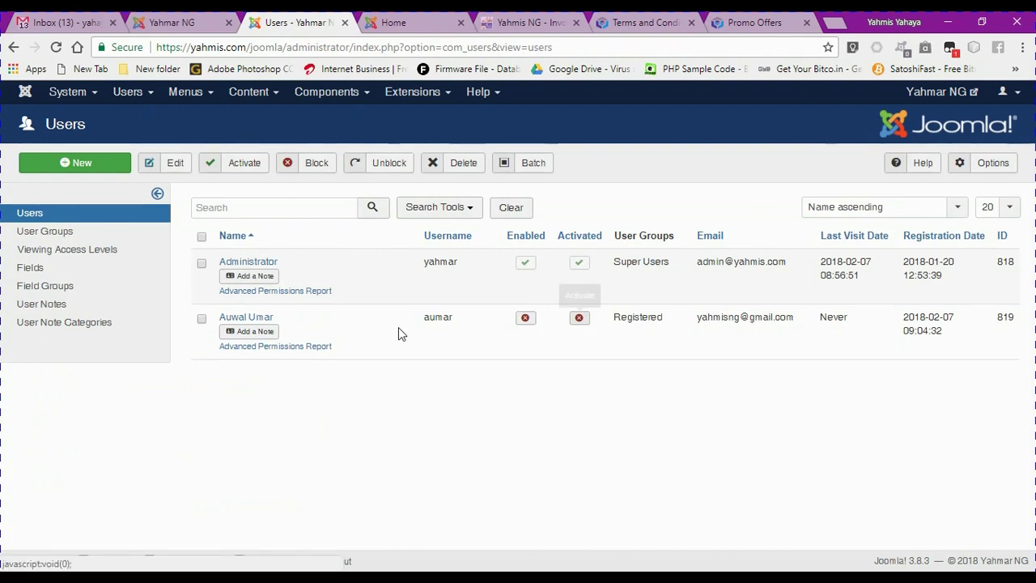
left_click(202, 319)
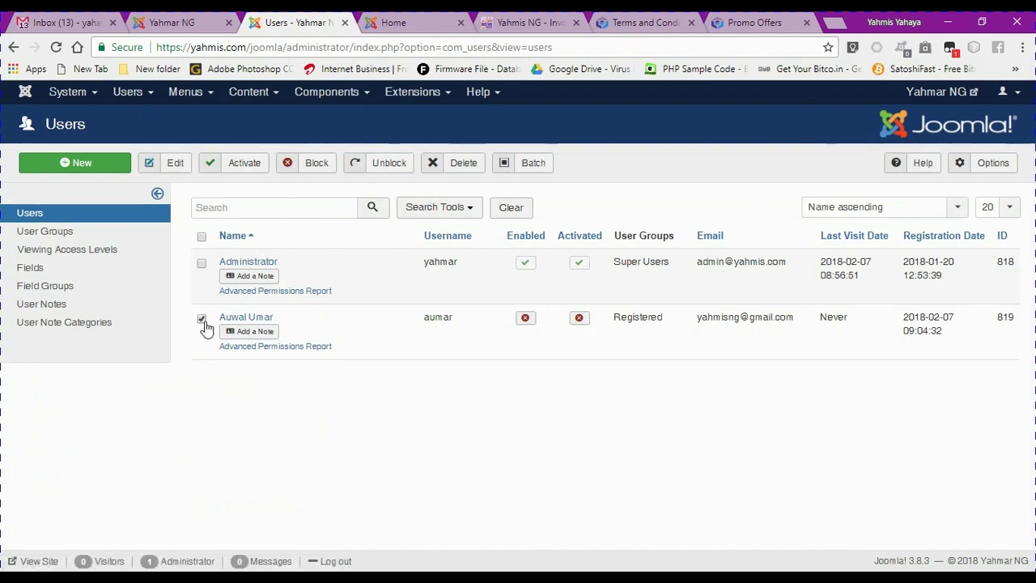
left_click(236, 177)
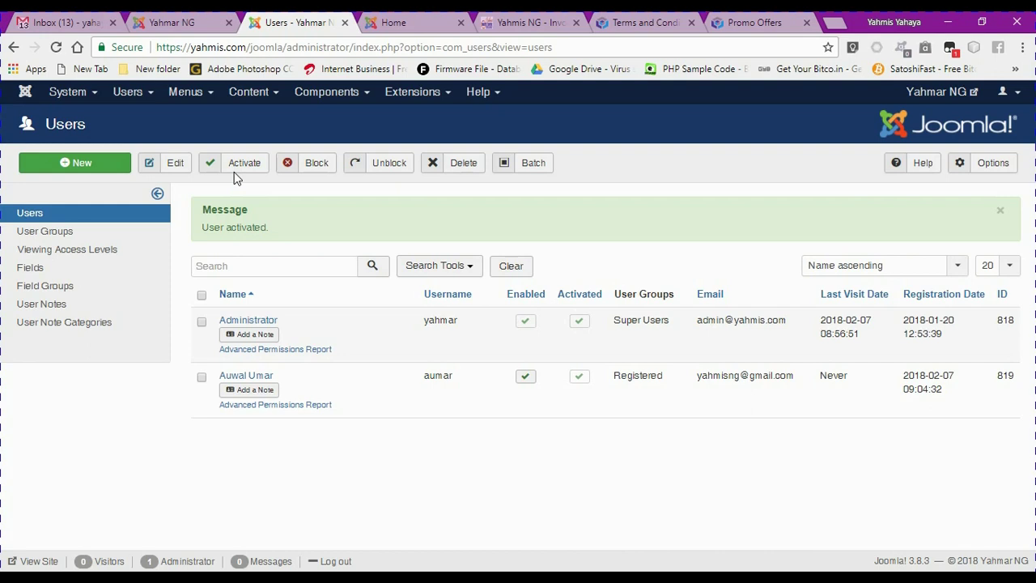
Replace the saved credentials in the front-end Login Form with the new user's username and password, and log in
left_click(185, 24)
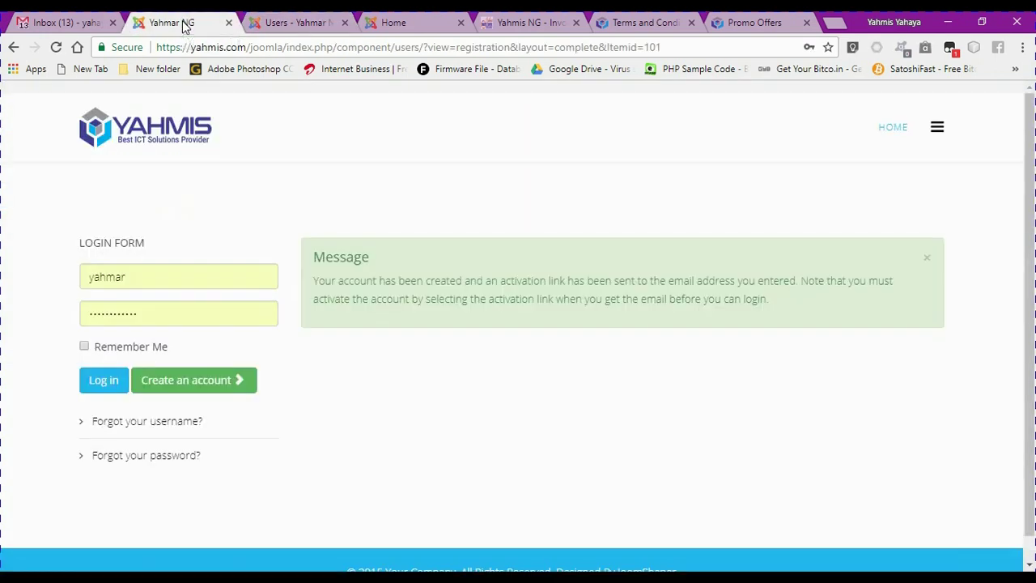
left_click(150, 278)
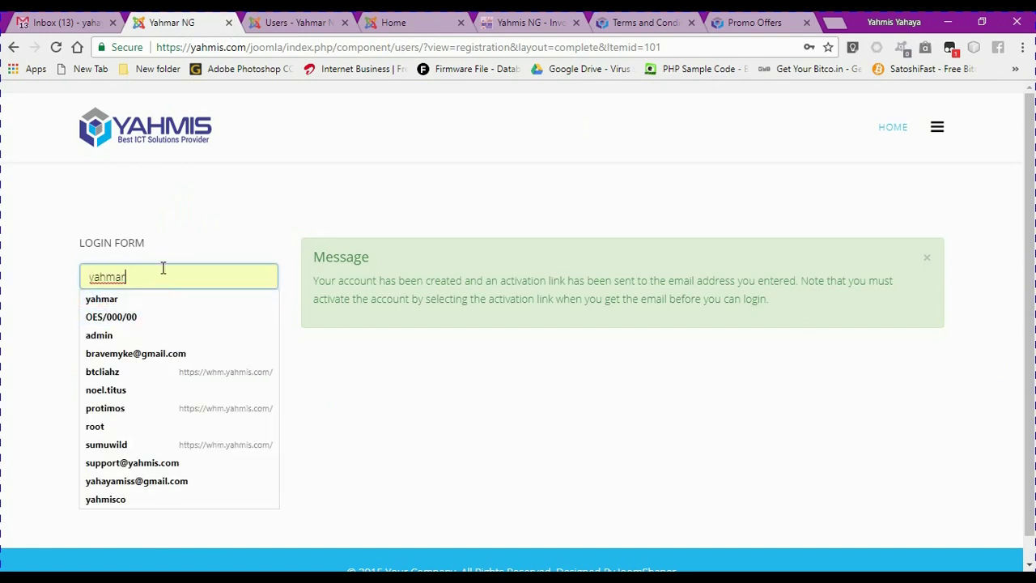
key("Down")
key("Return")
left_click(105, 318)
double_click(94, 317)
key("BackSpace")
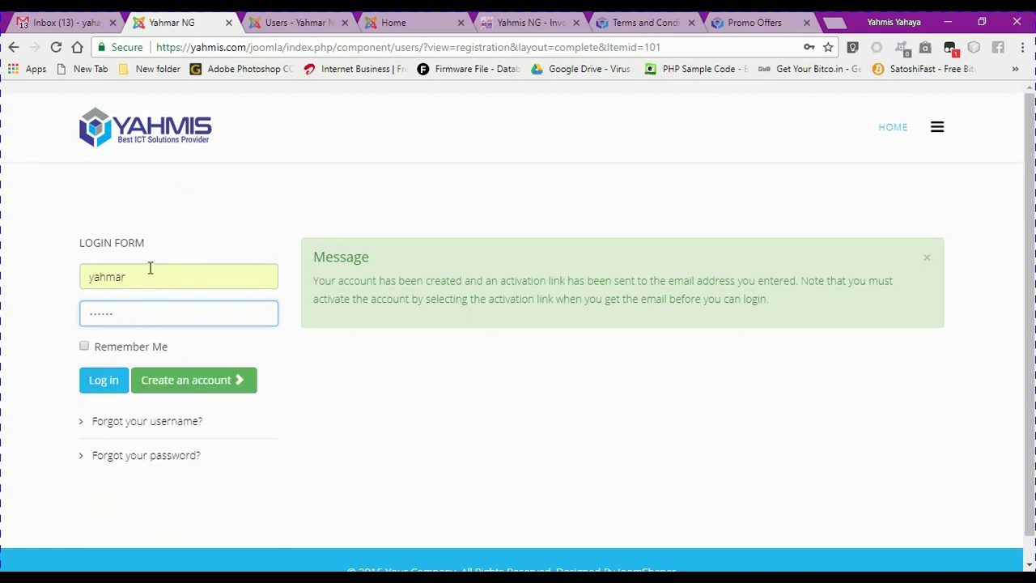
left_click_drag(146, 275, 67, 278)
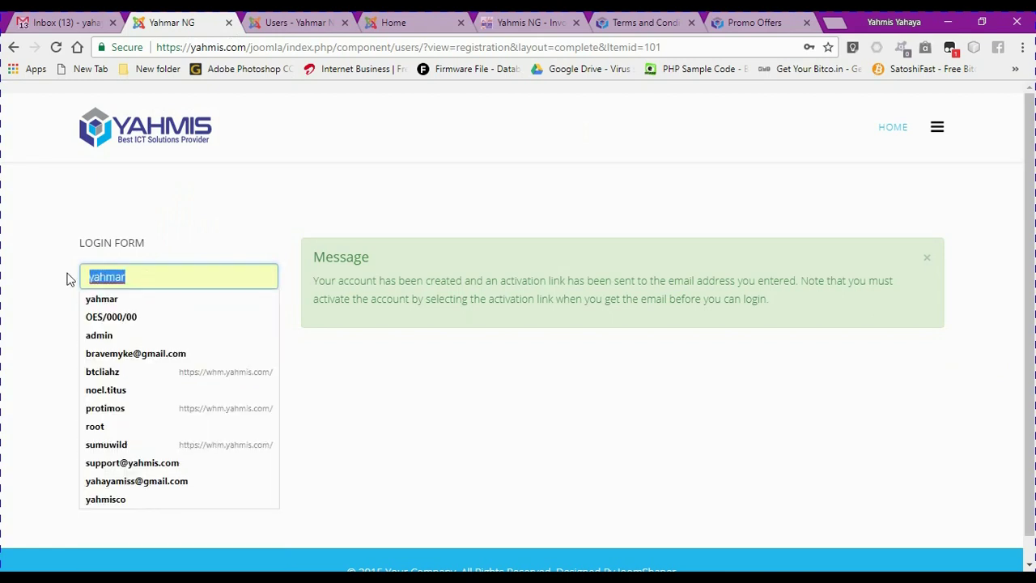
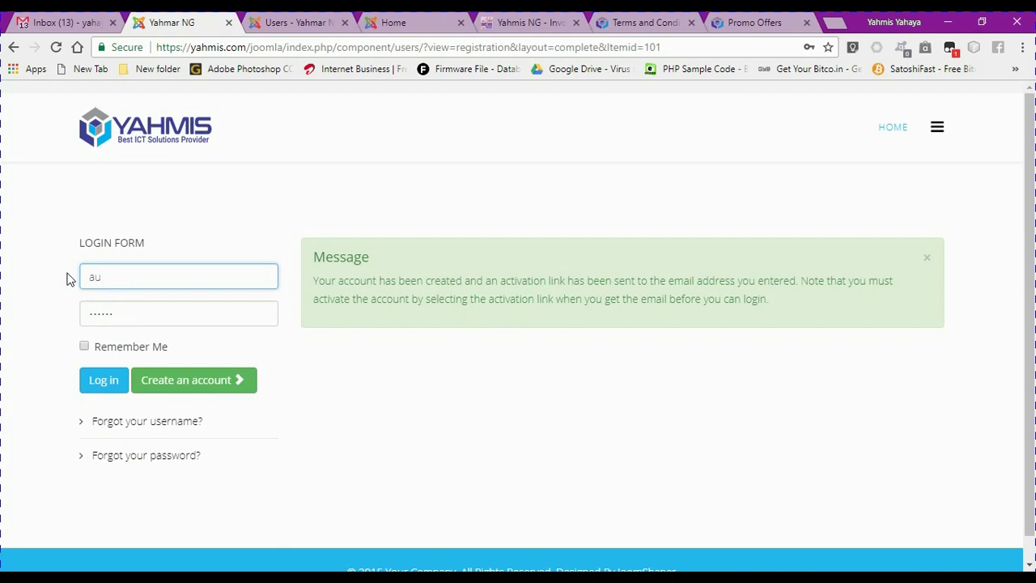
left_click(105, 388)
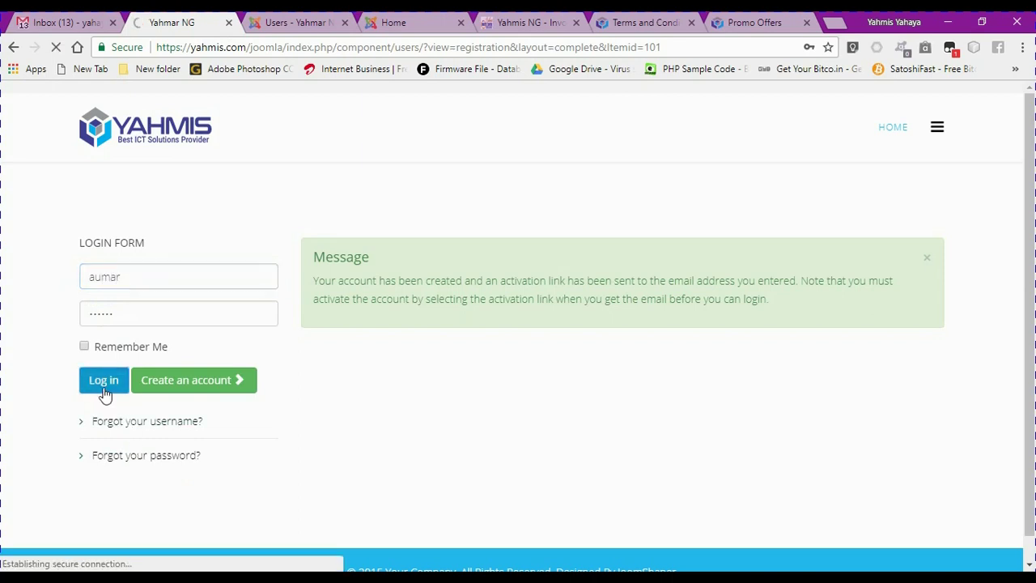
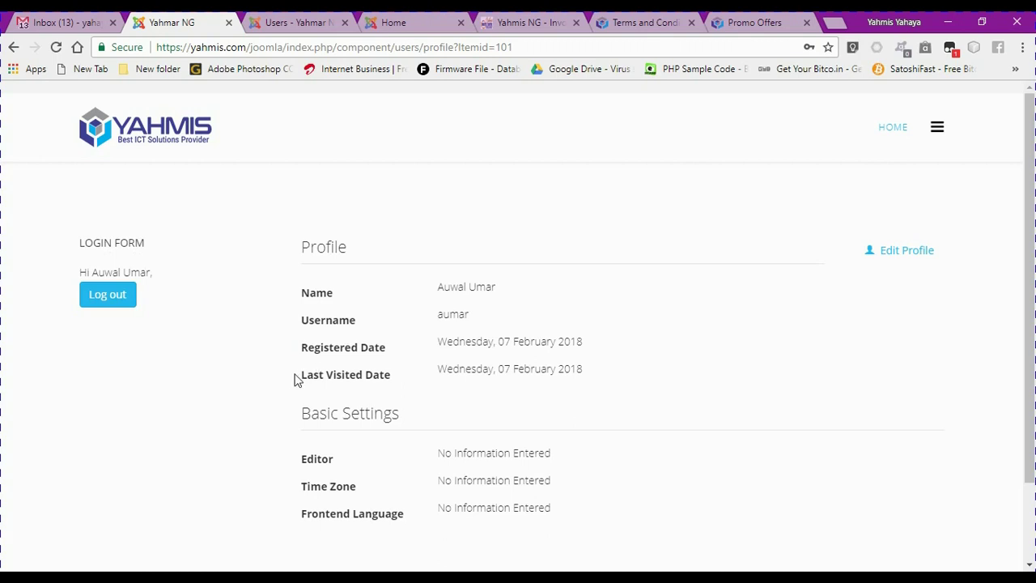
Log out of the site, then block the Registered user's account so only the Super User stays enabled
left_click(109, 302)
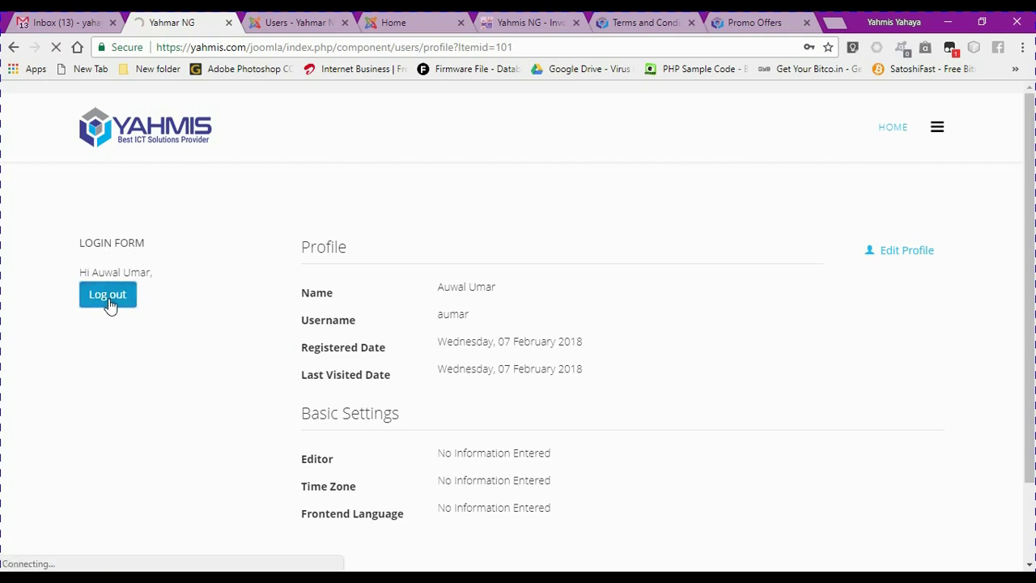
left_click(291, 23)
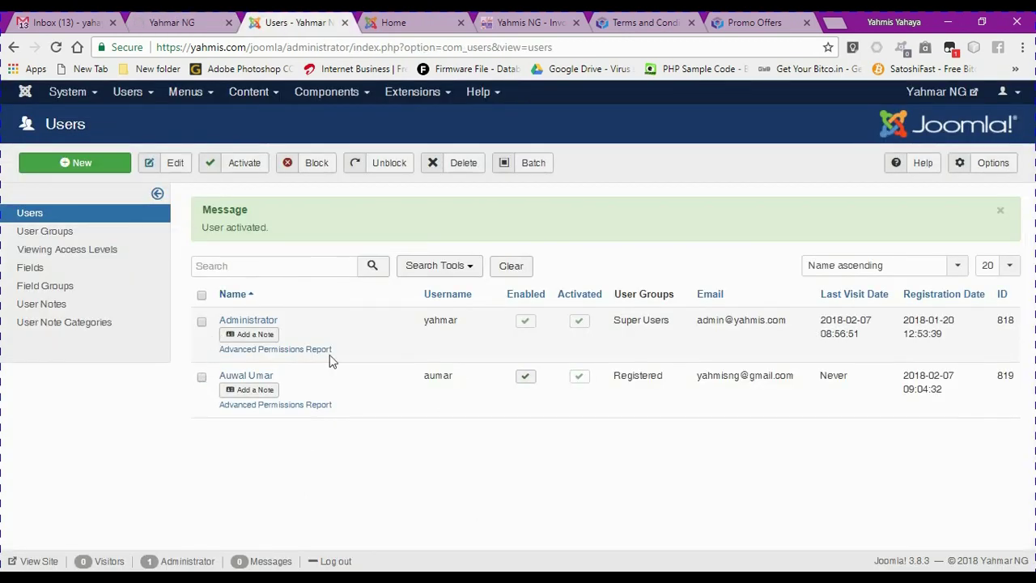
left_click(525, 379)
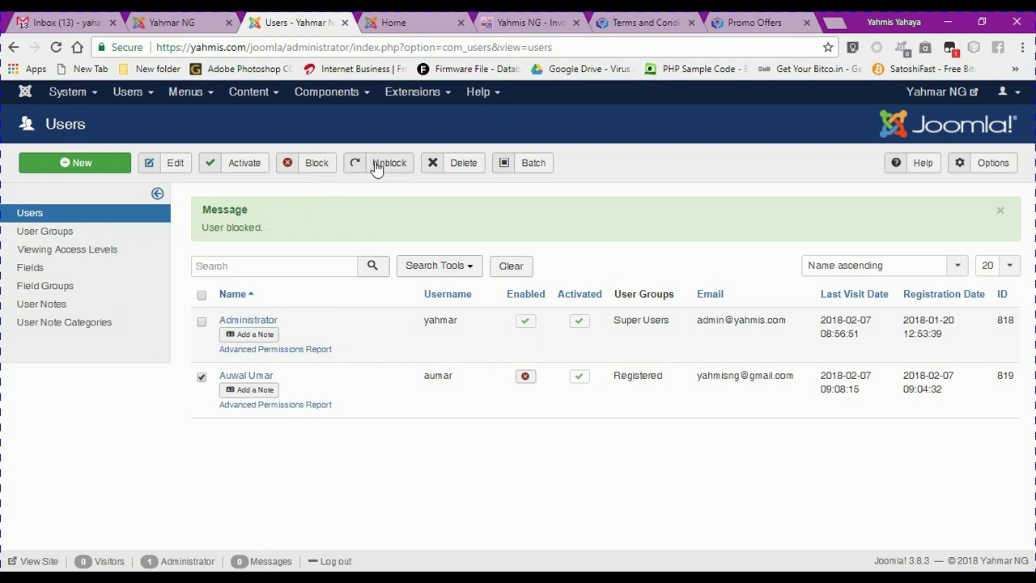
left_click(316, 168)
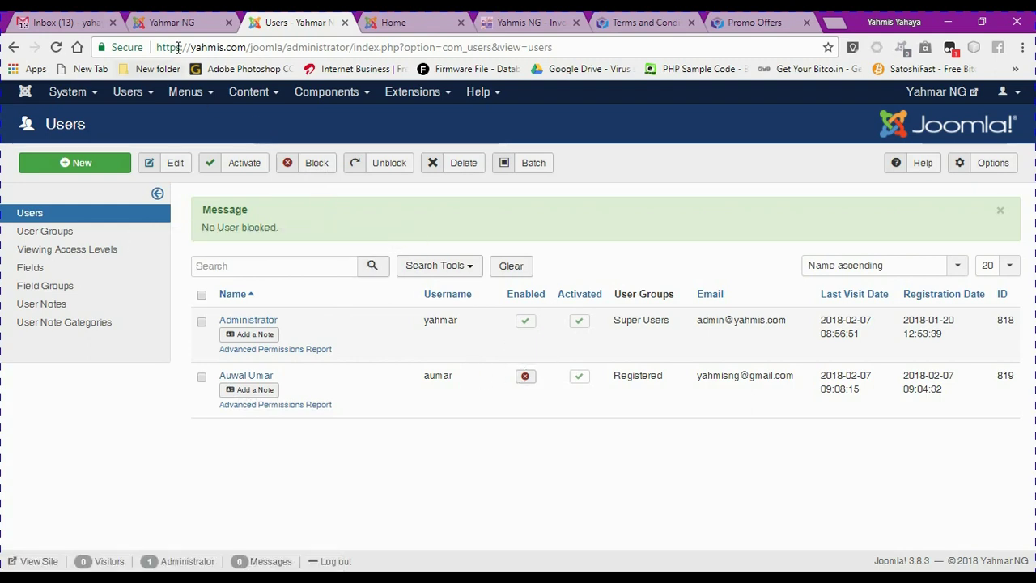
Try logging in with the blocked account's username and password, which triggers a 'Login denied' warning
left_click(168, 24)
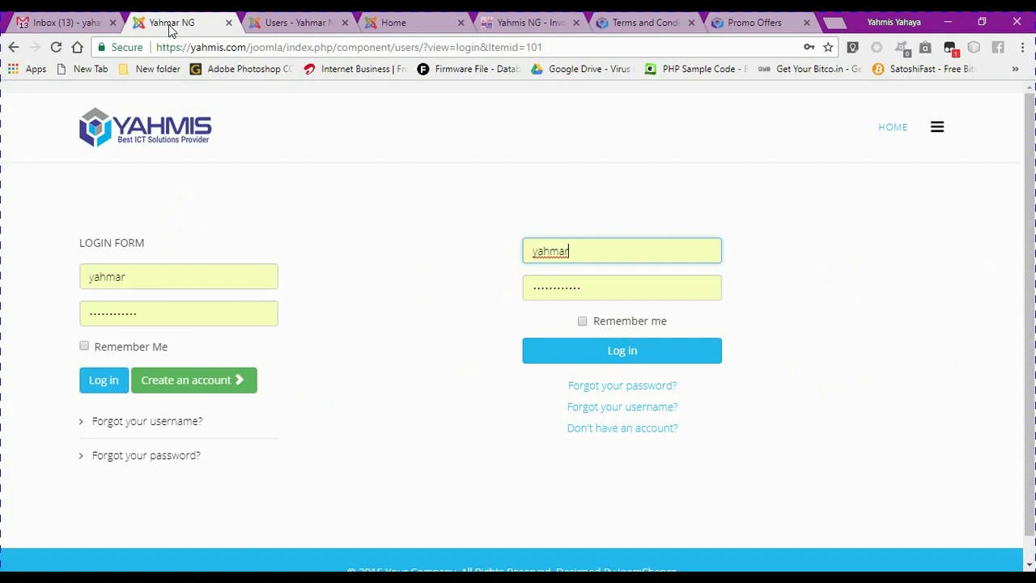
left_click(142, 278)
double_click(142, 278)
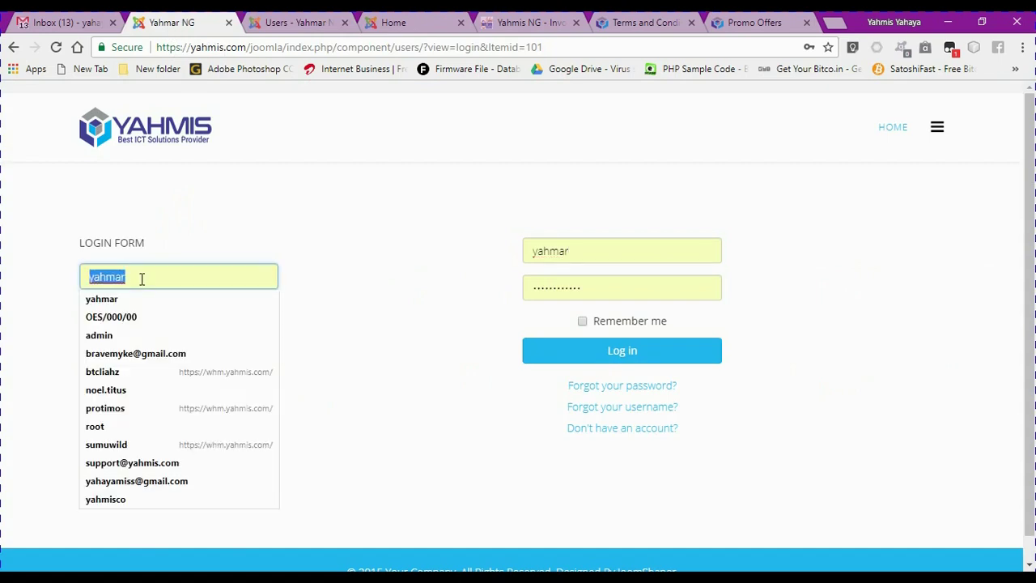
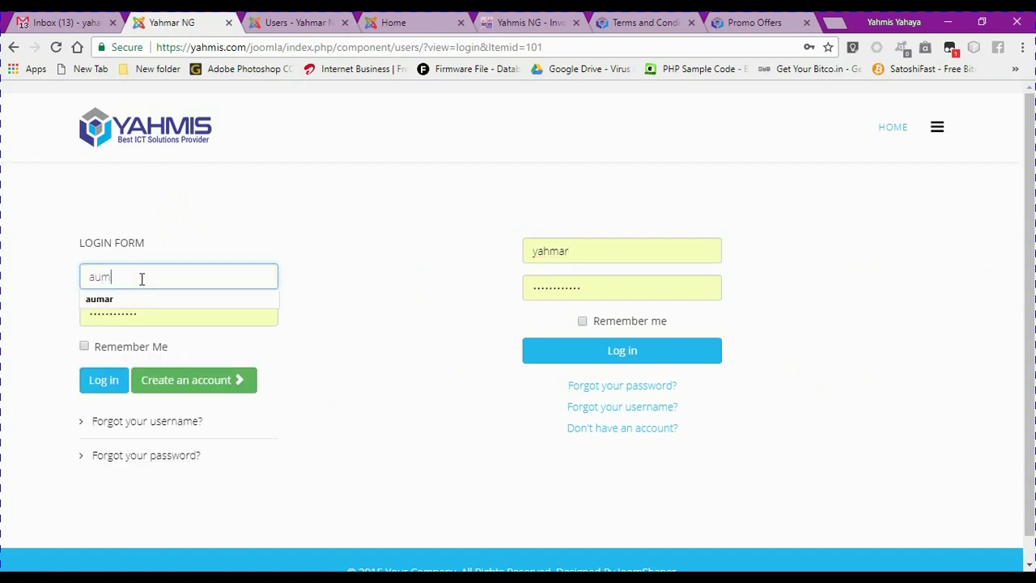
key("Tab")
type("******")
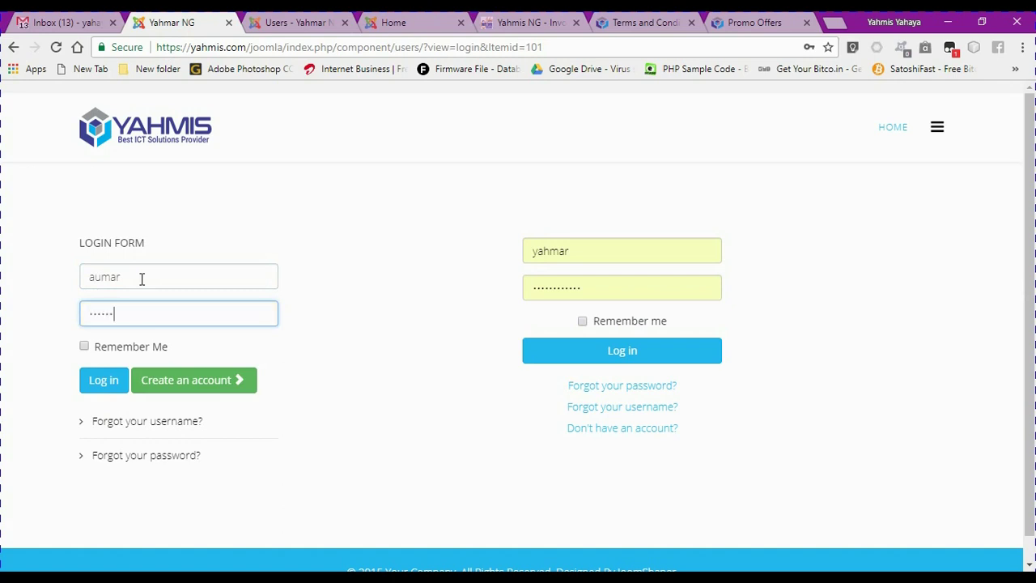
left_click(108, 387)
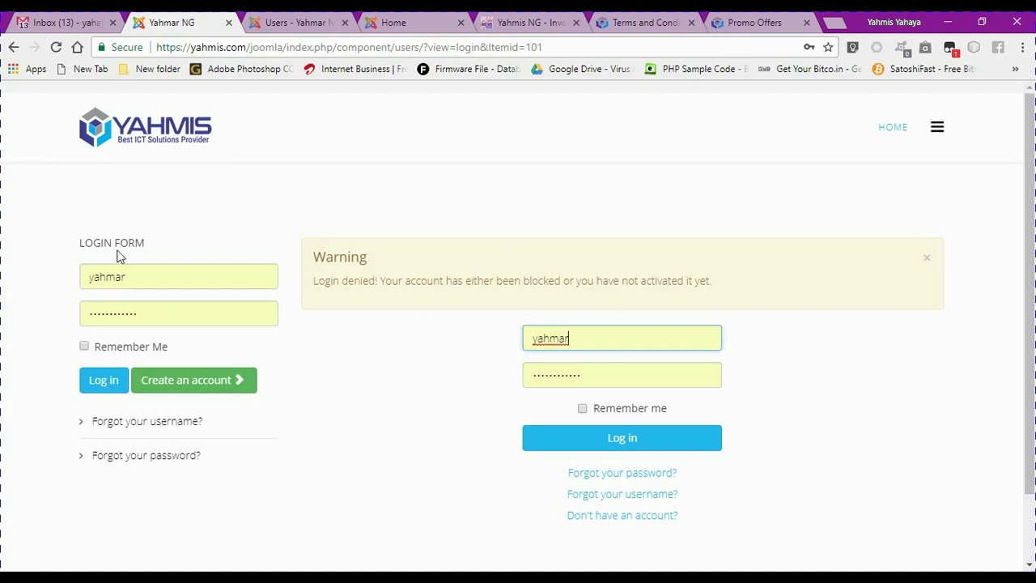
Unblock the Registered user's account in the admin Users list
left_click(275, 23)
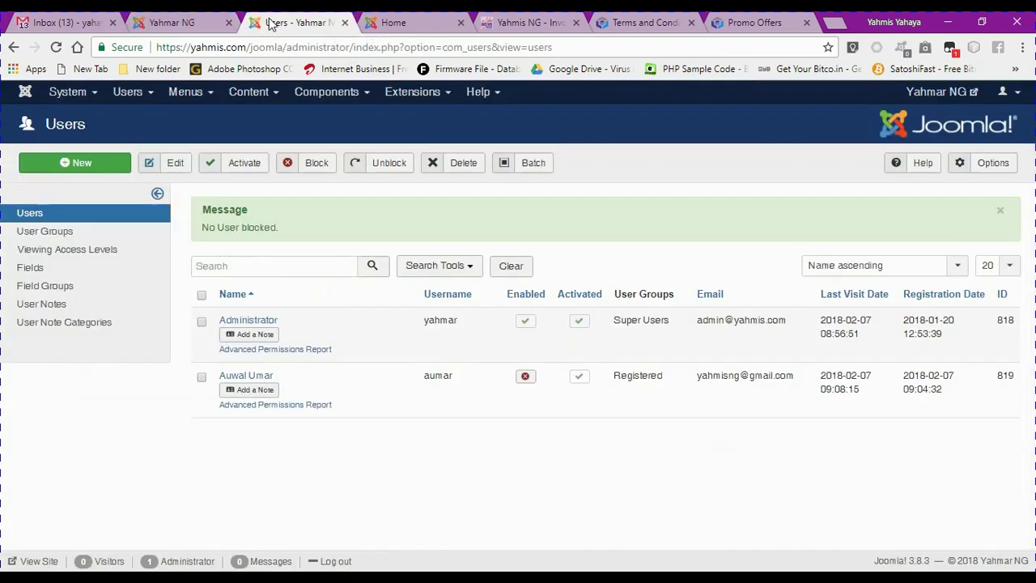
left_click(202, 377)
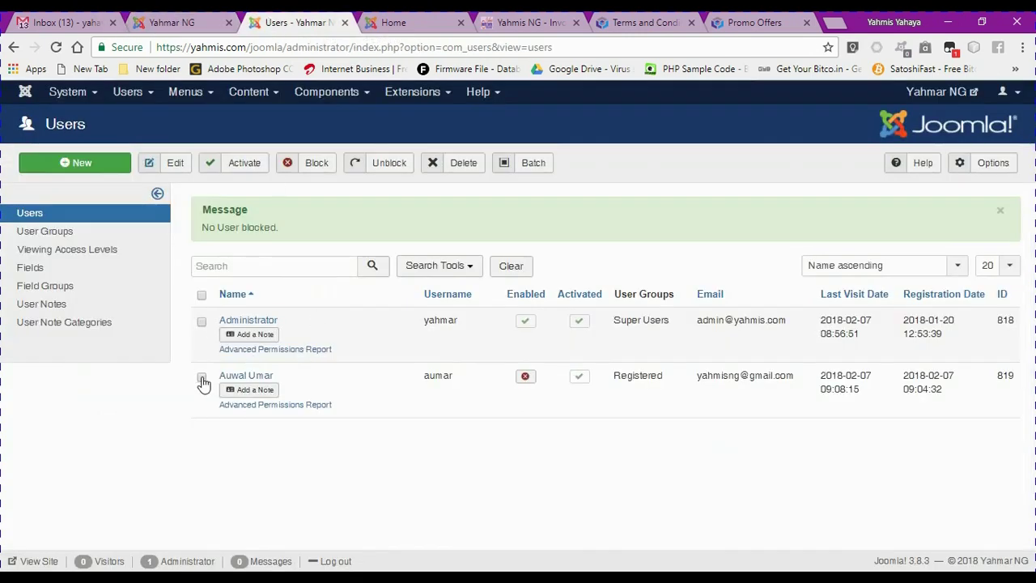
left_click(243, 163)
left_click(394, 173)
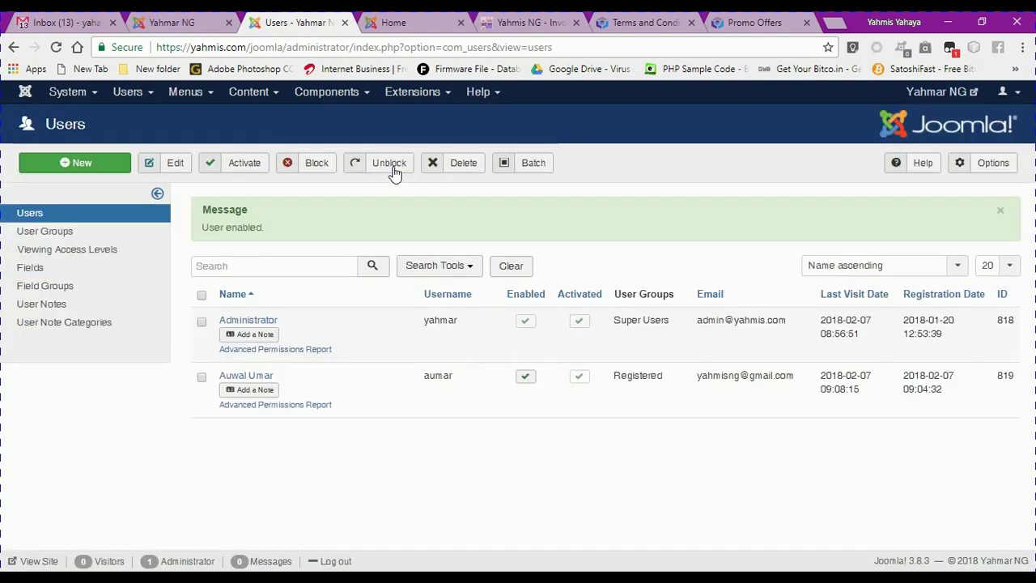
Log in on the site with the unblocked account's username and pasted password
left_click(174, 22)
double_click(167, 270)
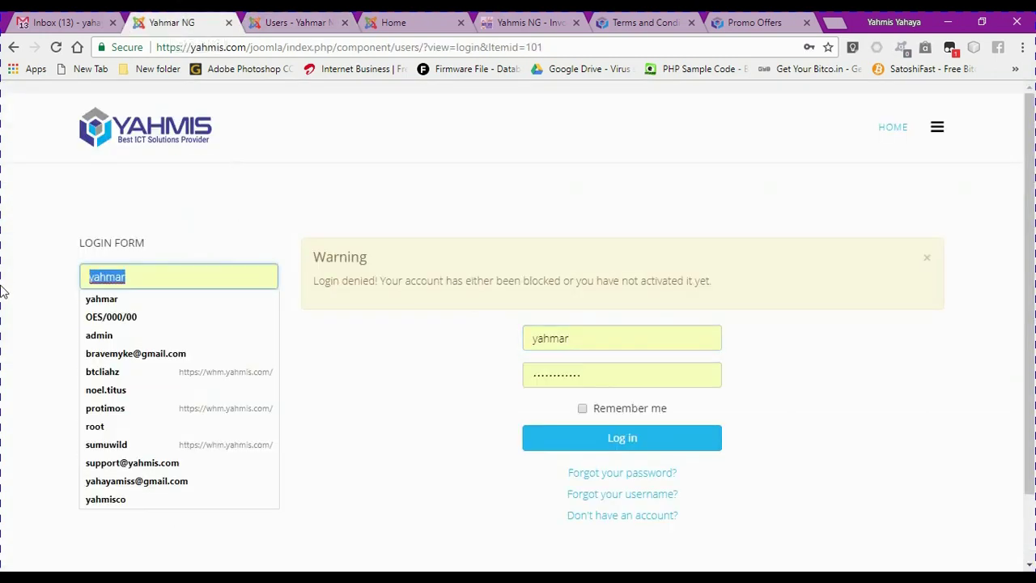
type("au")
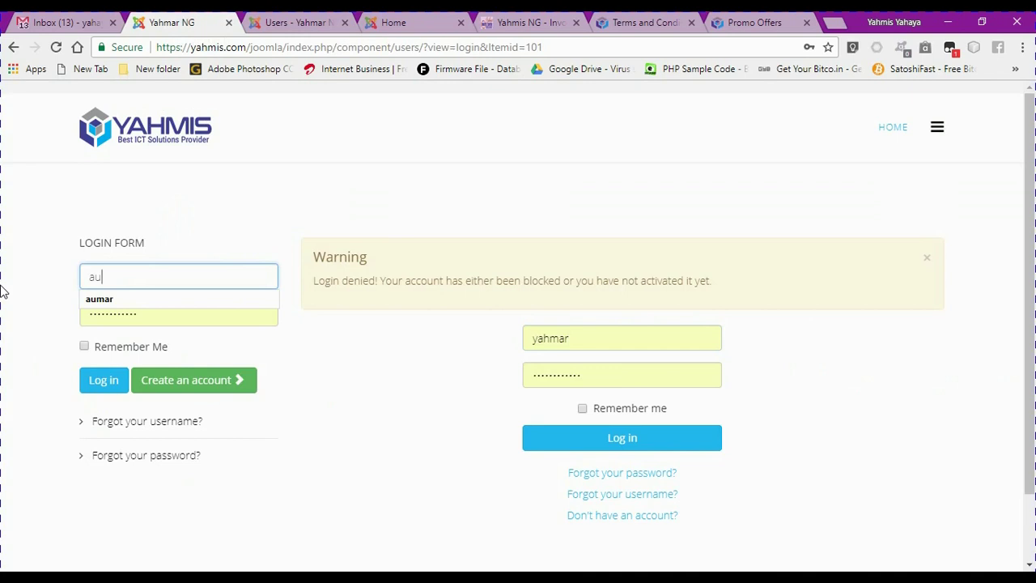
left_click(89, 301)
left_click(139, 313)
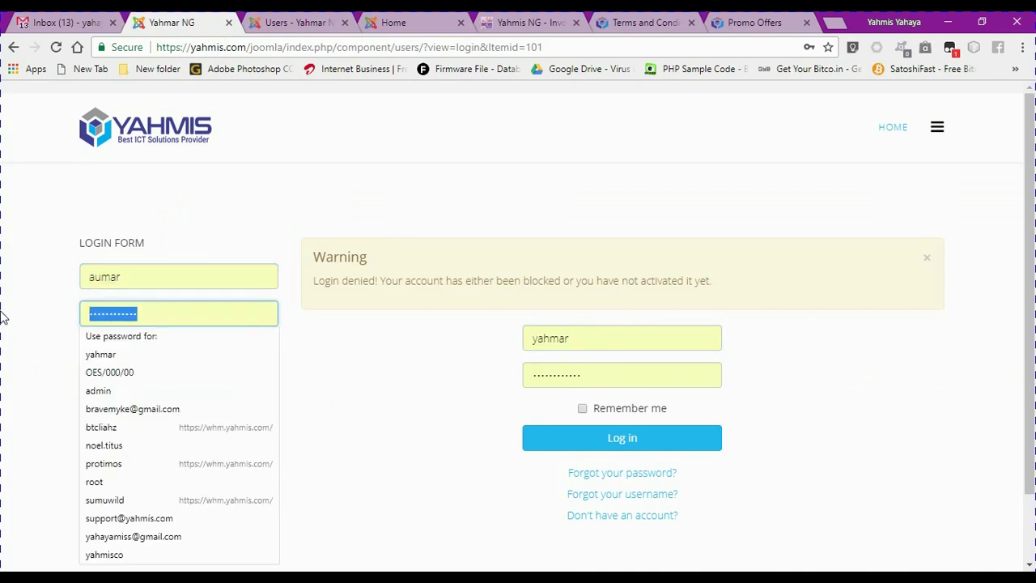
key("ctrl+v")
left_click(101, 380)
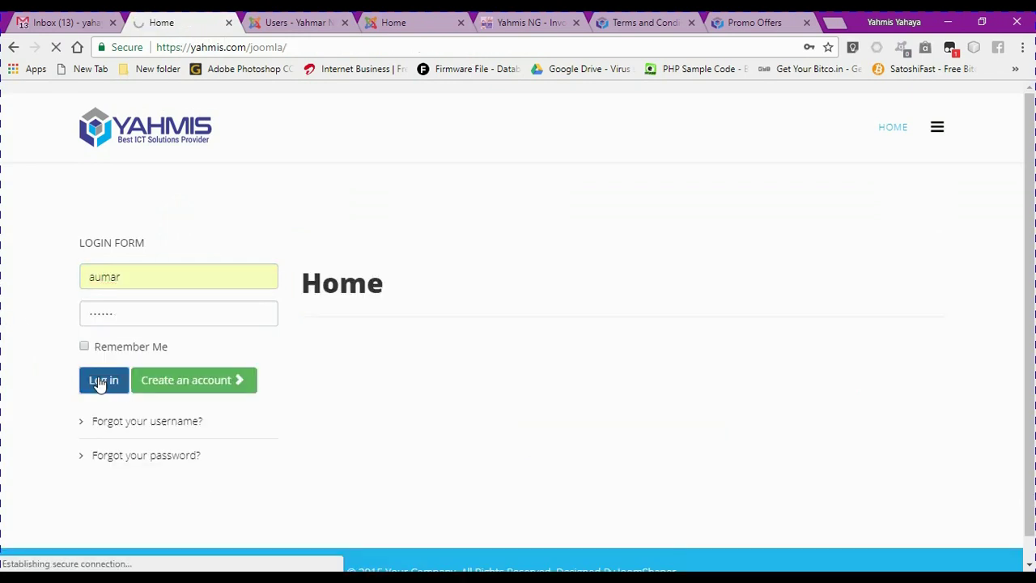